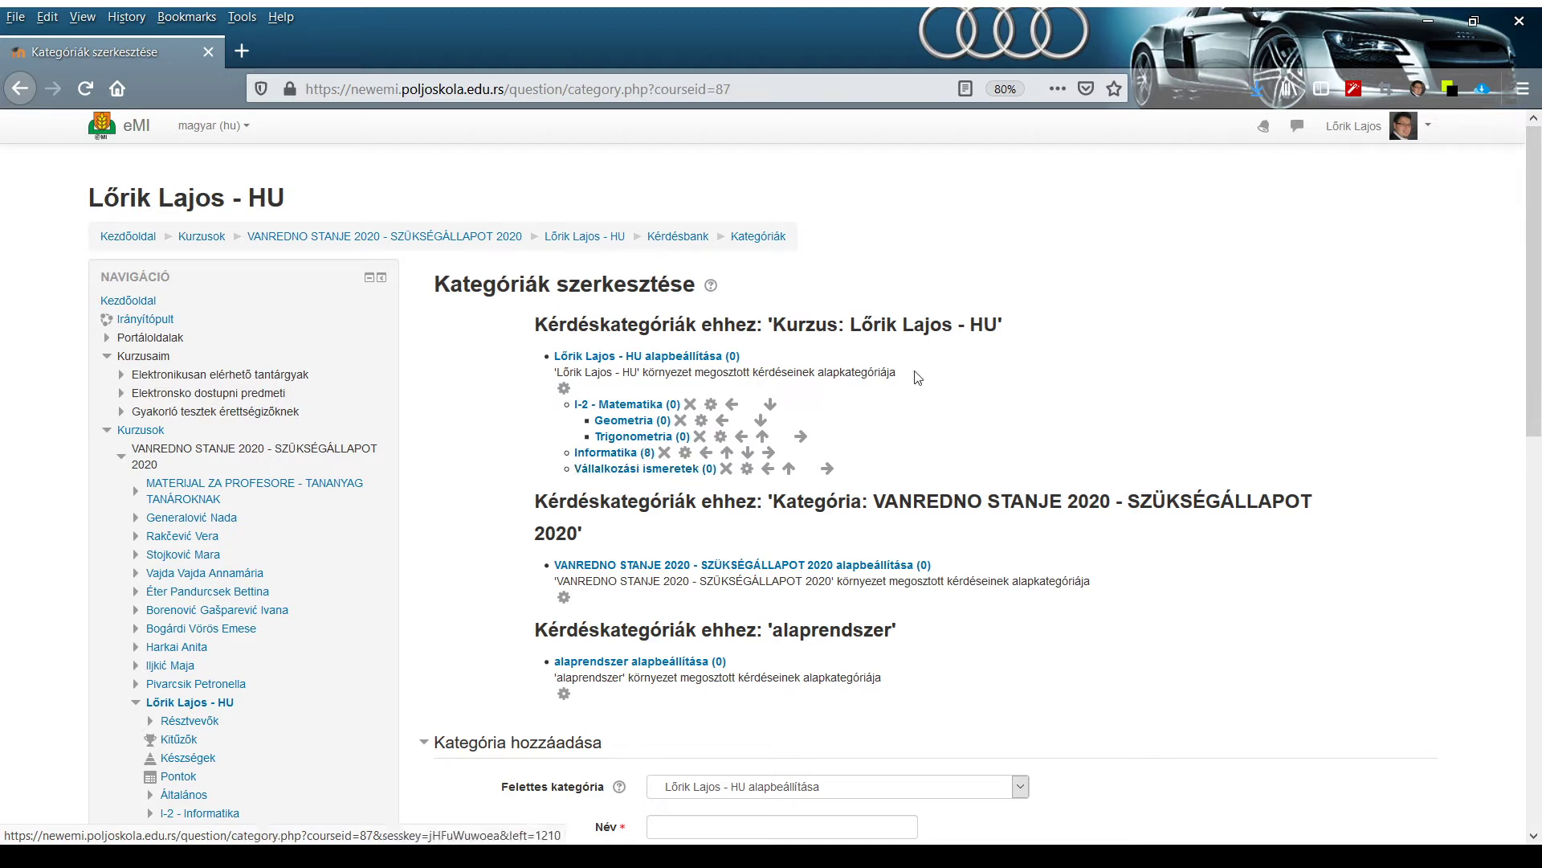
- Open the question list of the course's question bank
{"action": "scroll", "coordinate": [1179, 368], "scroll_direction": "down", "scroll_amount": 2}
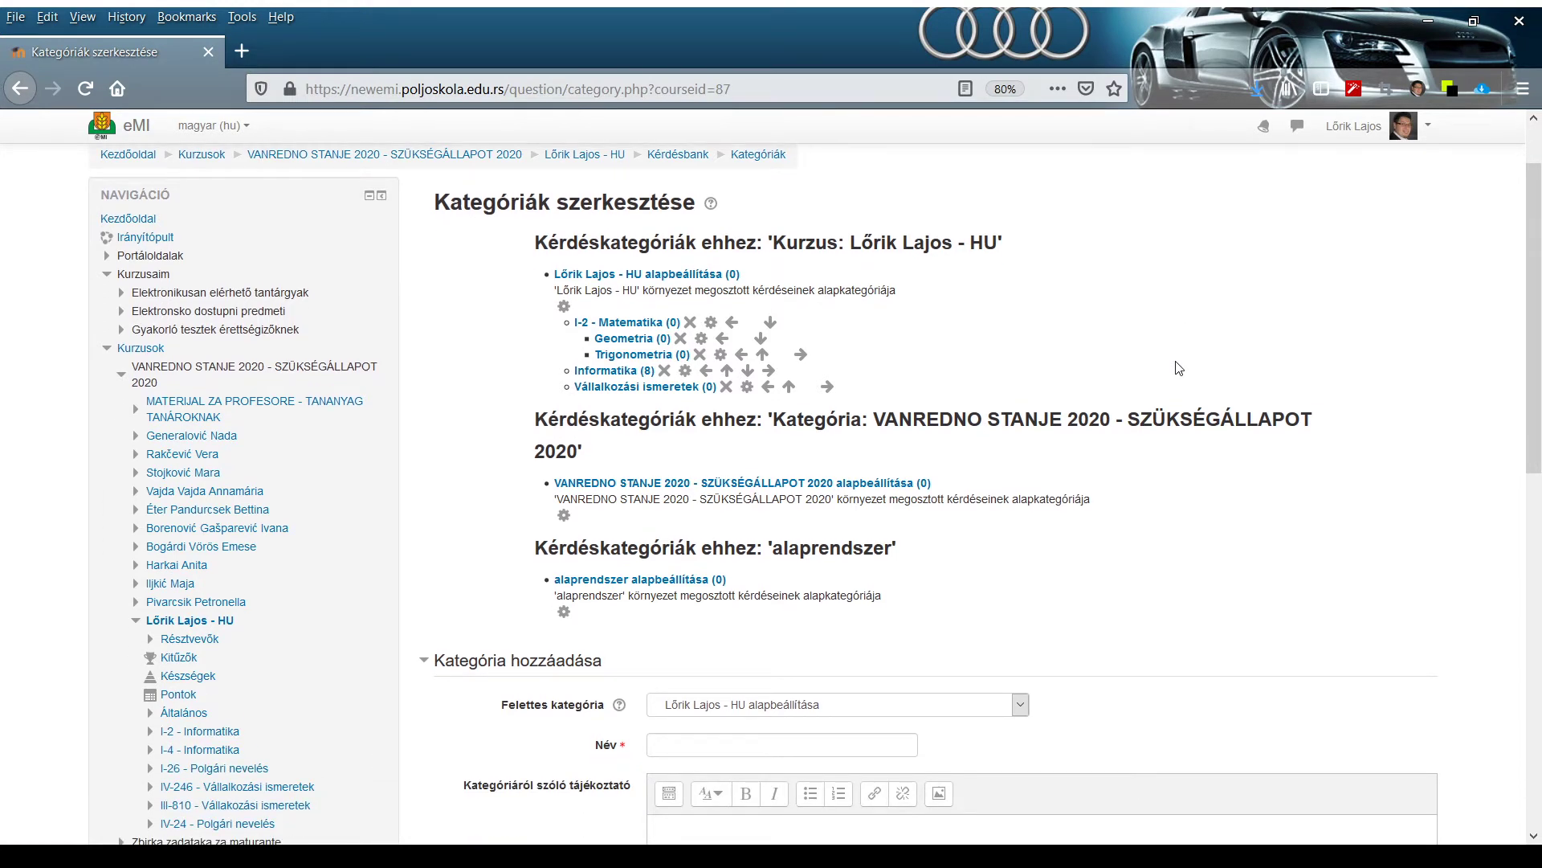
{"action": "scroll", "coordinate": [1179, 368], "scroll_direction": "down", "scroll_amount": 8}
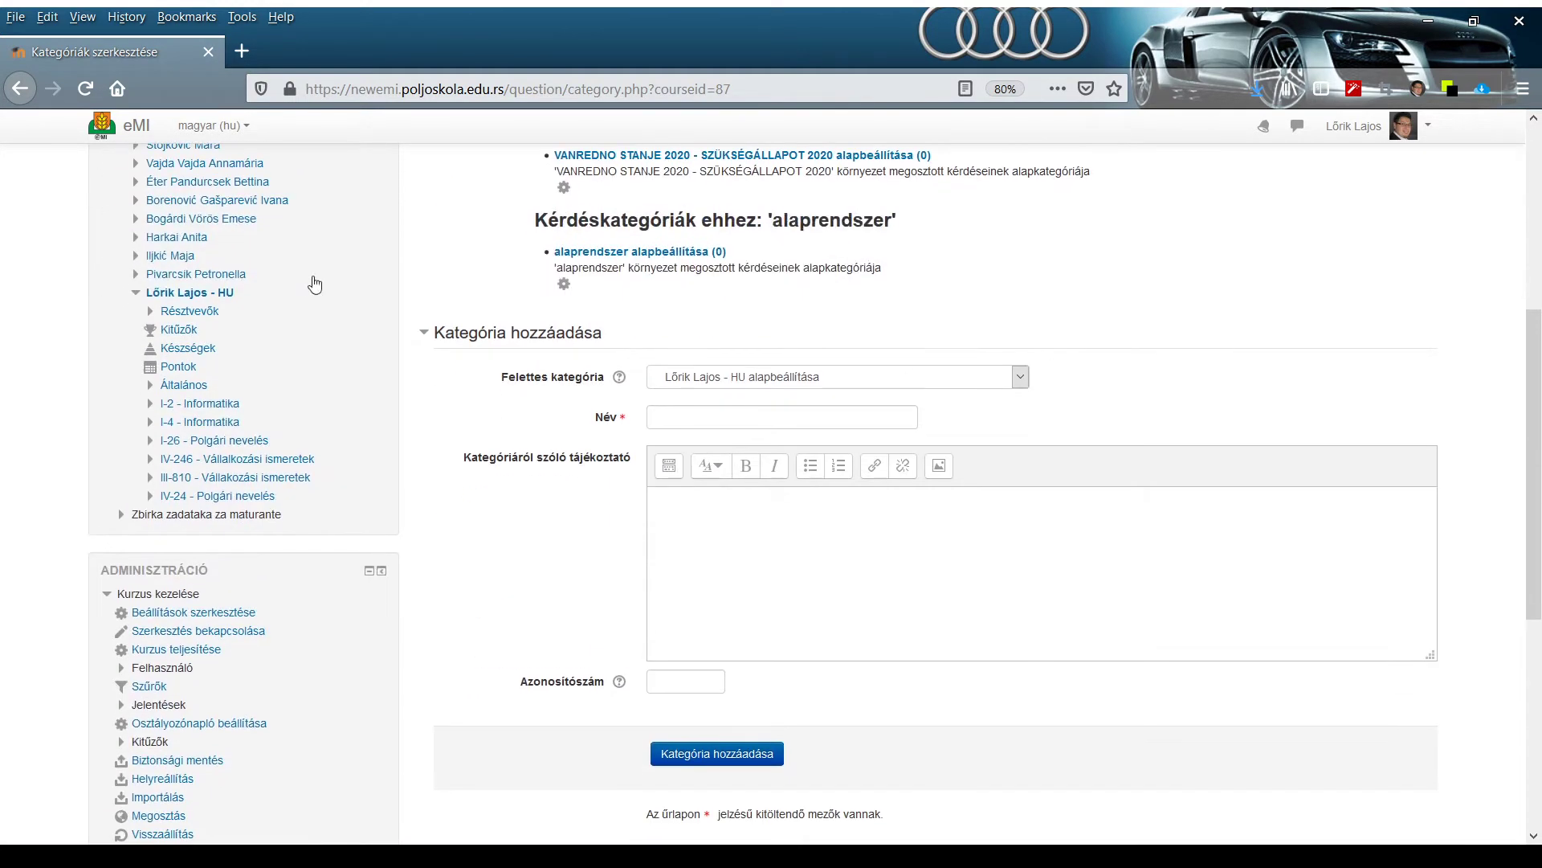
{"action": "scroll", "coordinate": [314, 285], "scroll_direction": "down", "scroll_amount": 10}
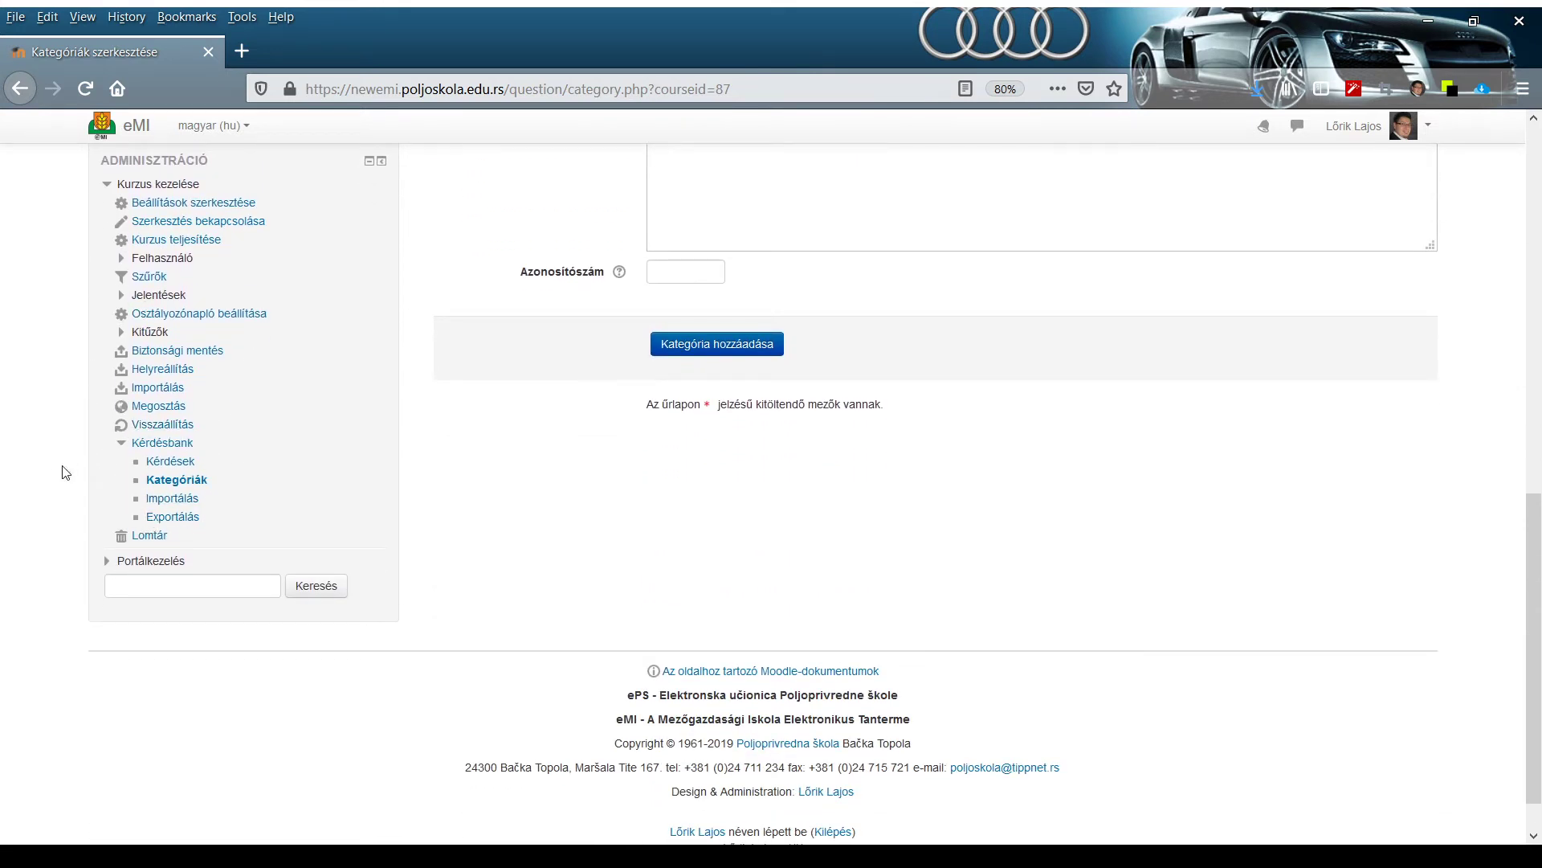
{"action": "left_click", "coordinate": [175, 464]}
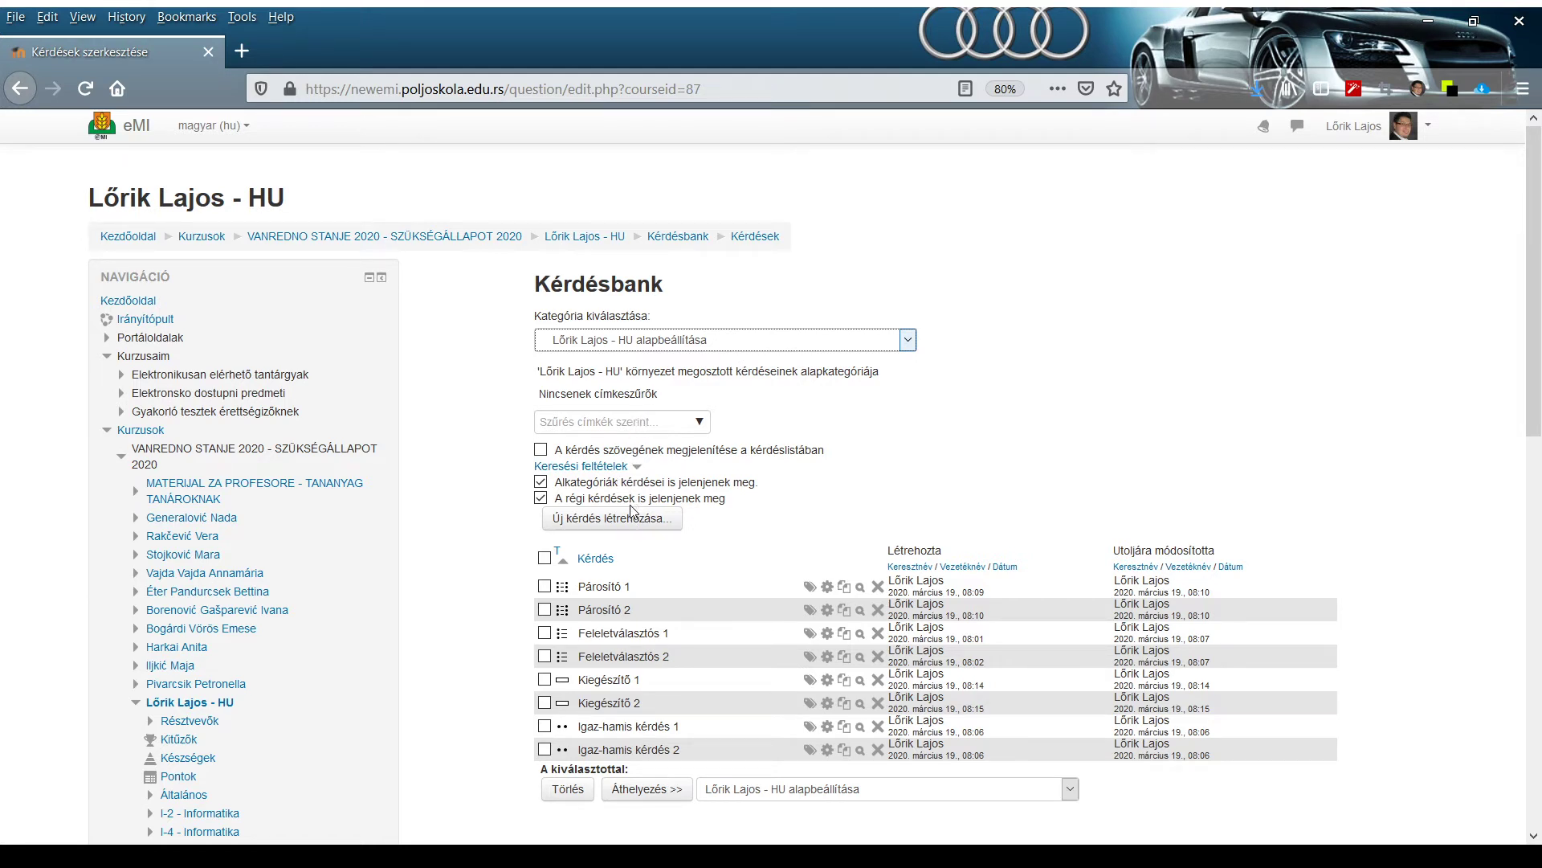
- Display the question bank's Vállalkozási ismeretek category, and switch to the Informatika category instead
{"action": "key", "text": "Down"}
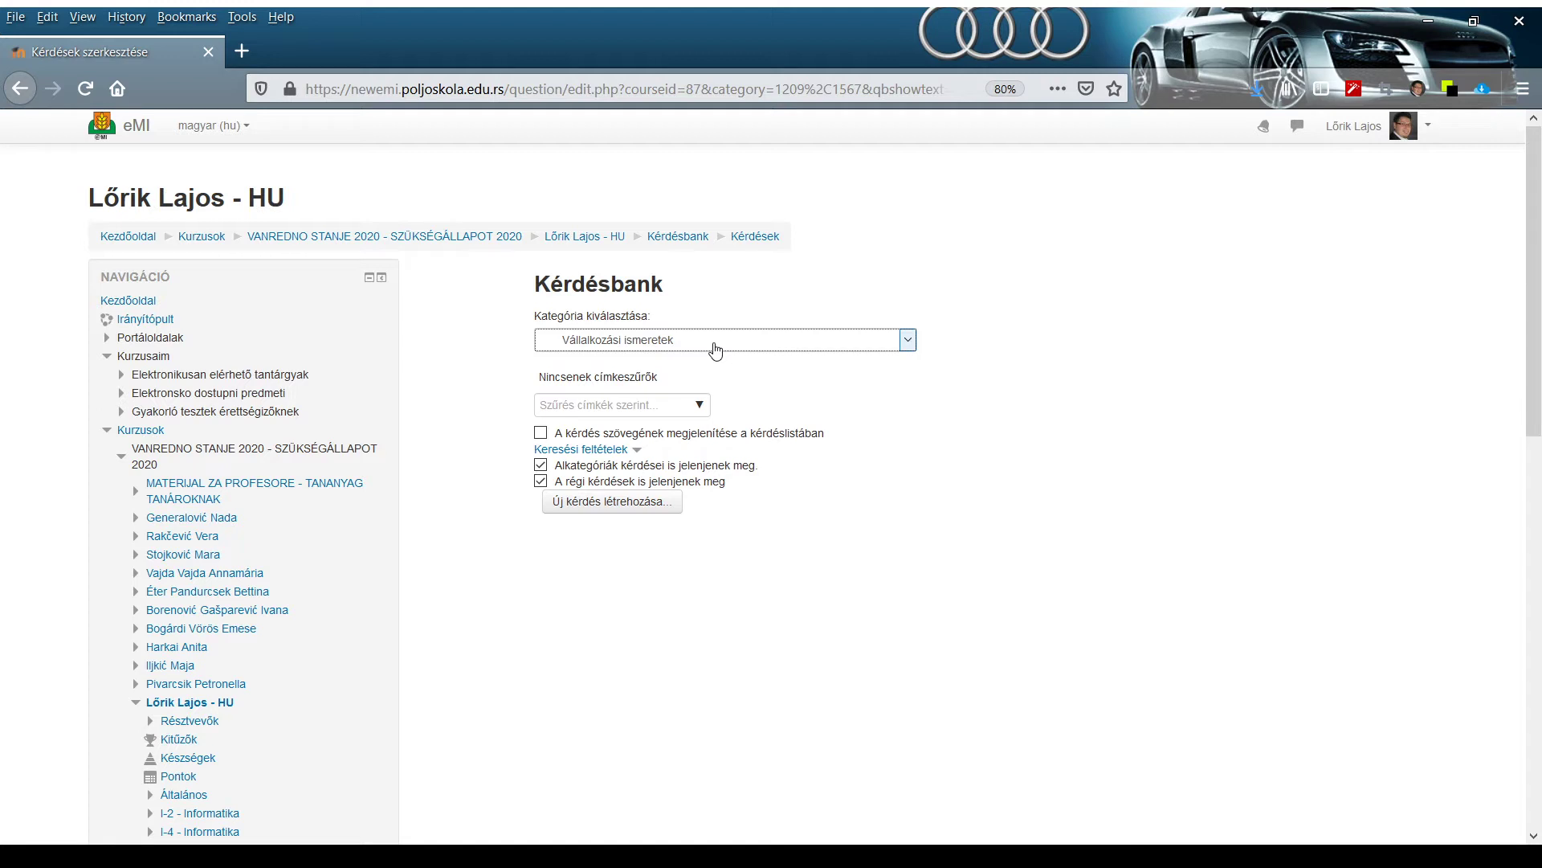
{"action": "left_click", "coordinate": [641, 510]}
{"action": "key", "text": "Up"}
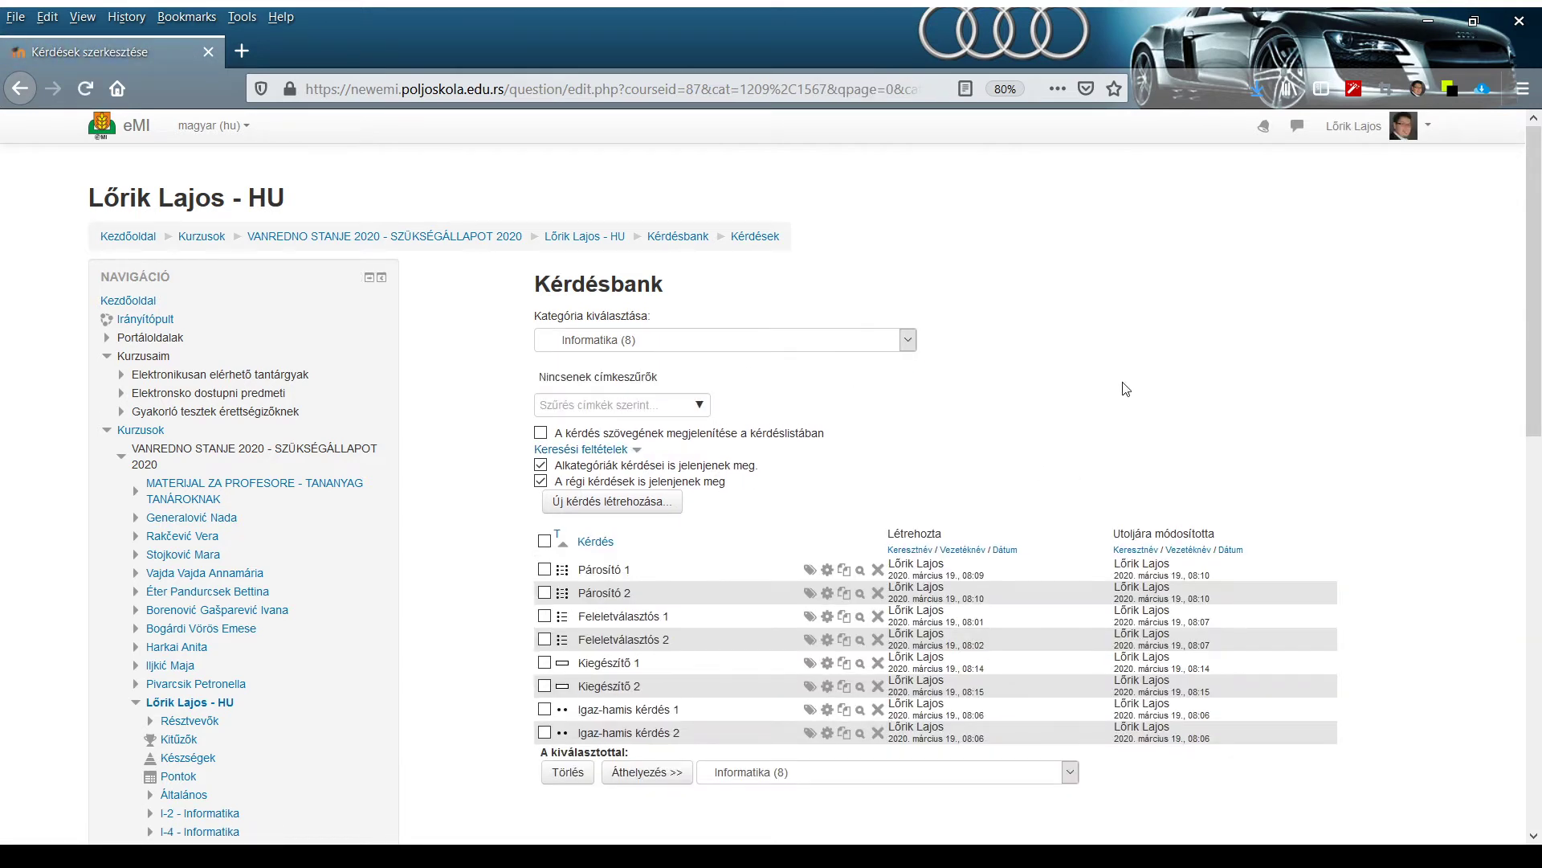
- Create a new question of the Feleletválasztós type in the Informatika category
{"action": "scroll", "coordinate": [1126, 389], "scroll_direction": "down", "scroll_amount": 3}
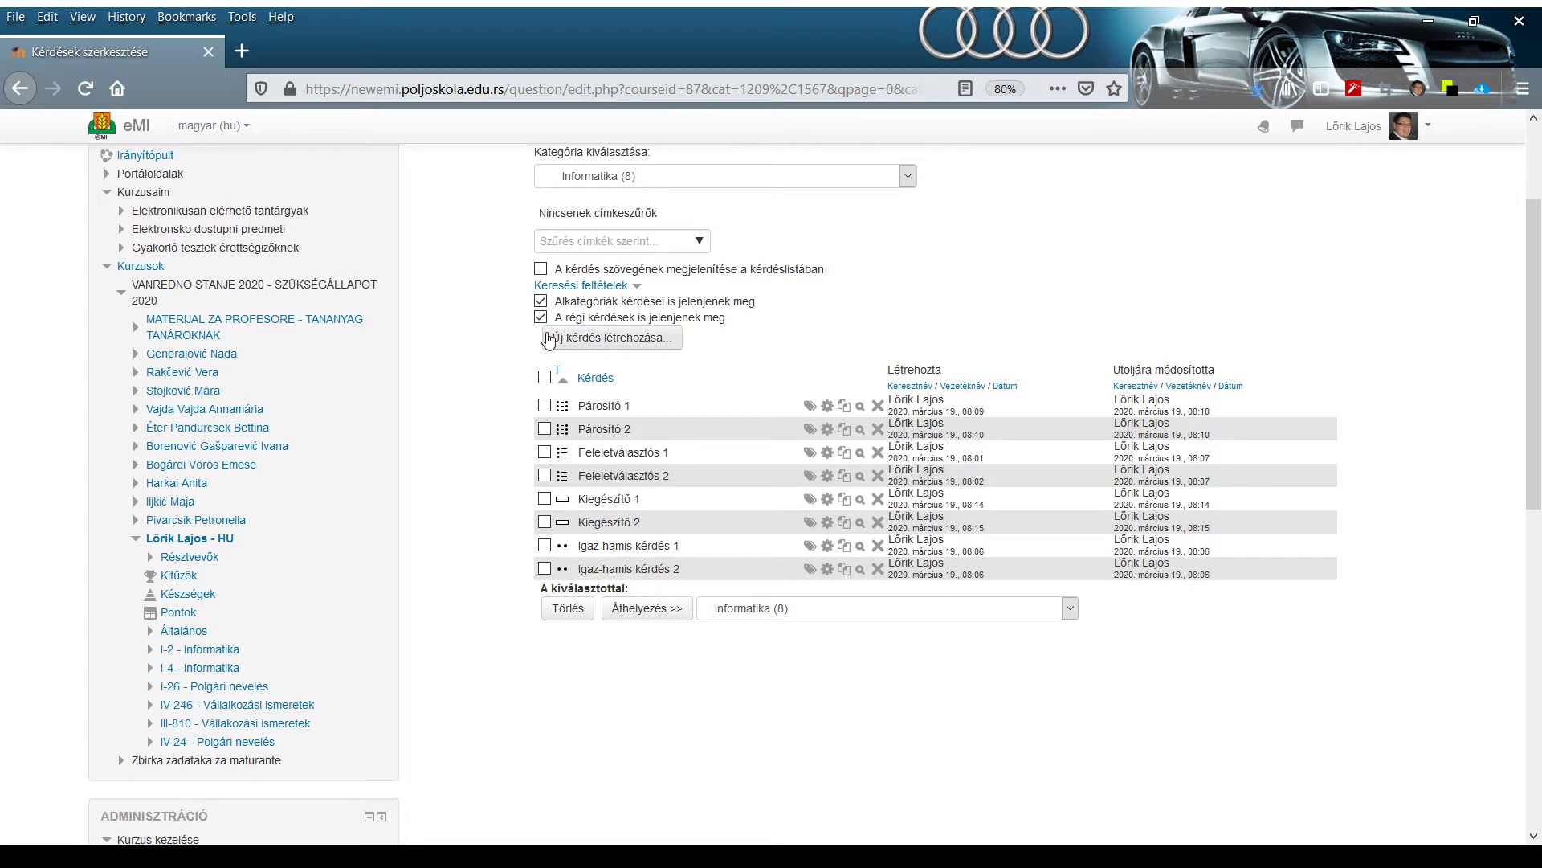
{"action": "left_click", "coordinate": [608, 341]}
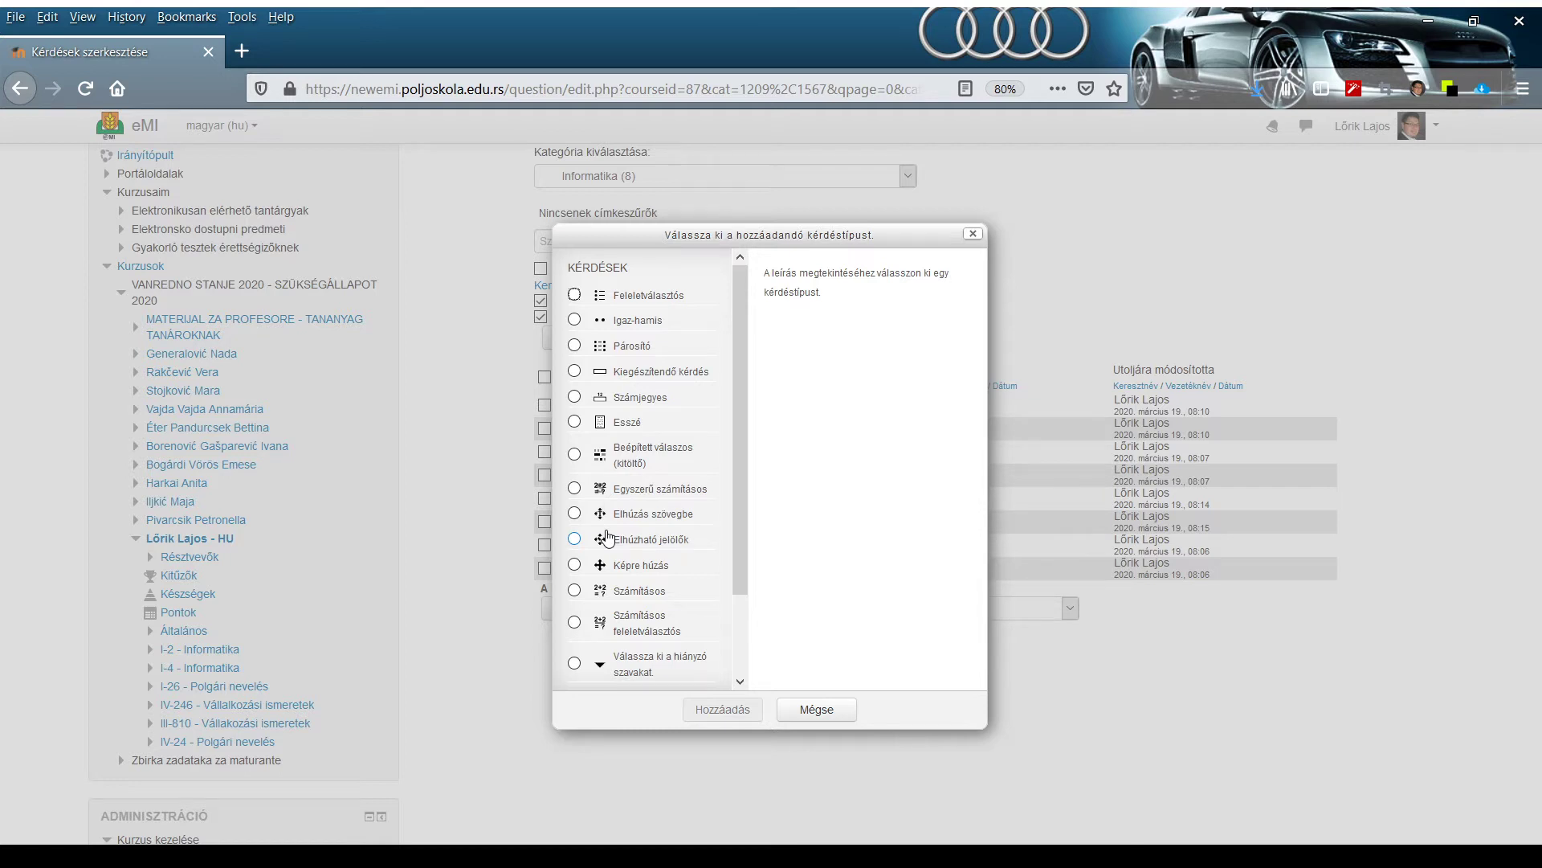
{"action": "left_click", "coordinate": [575, 296]}
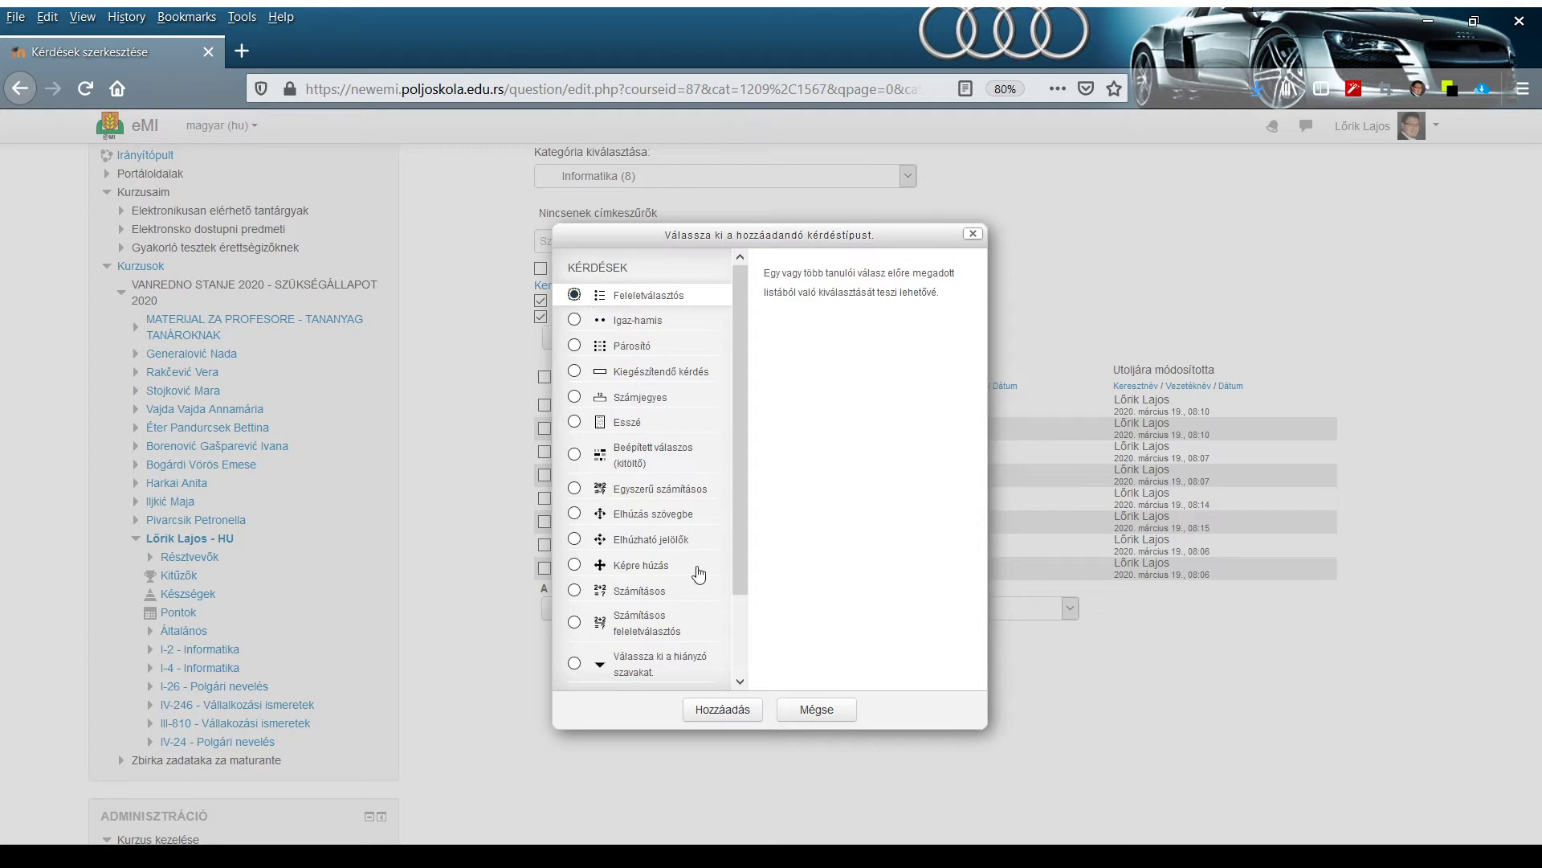
{"action": "left_click", "coordinate": [733, 710]}
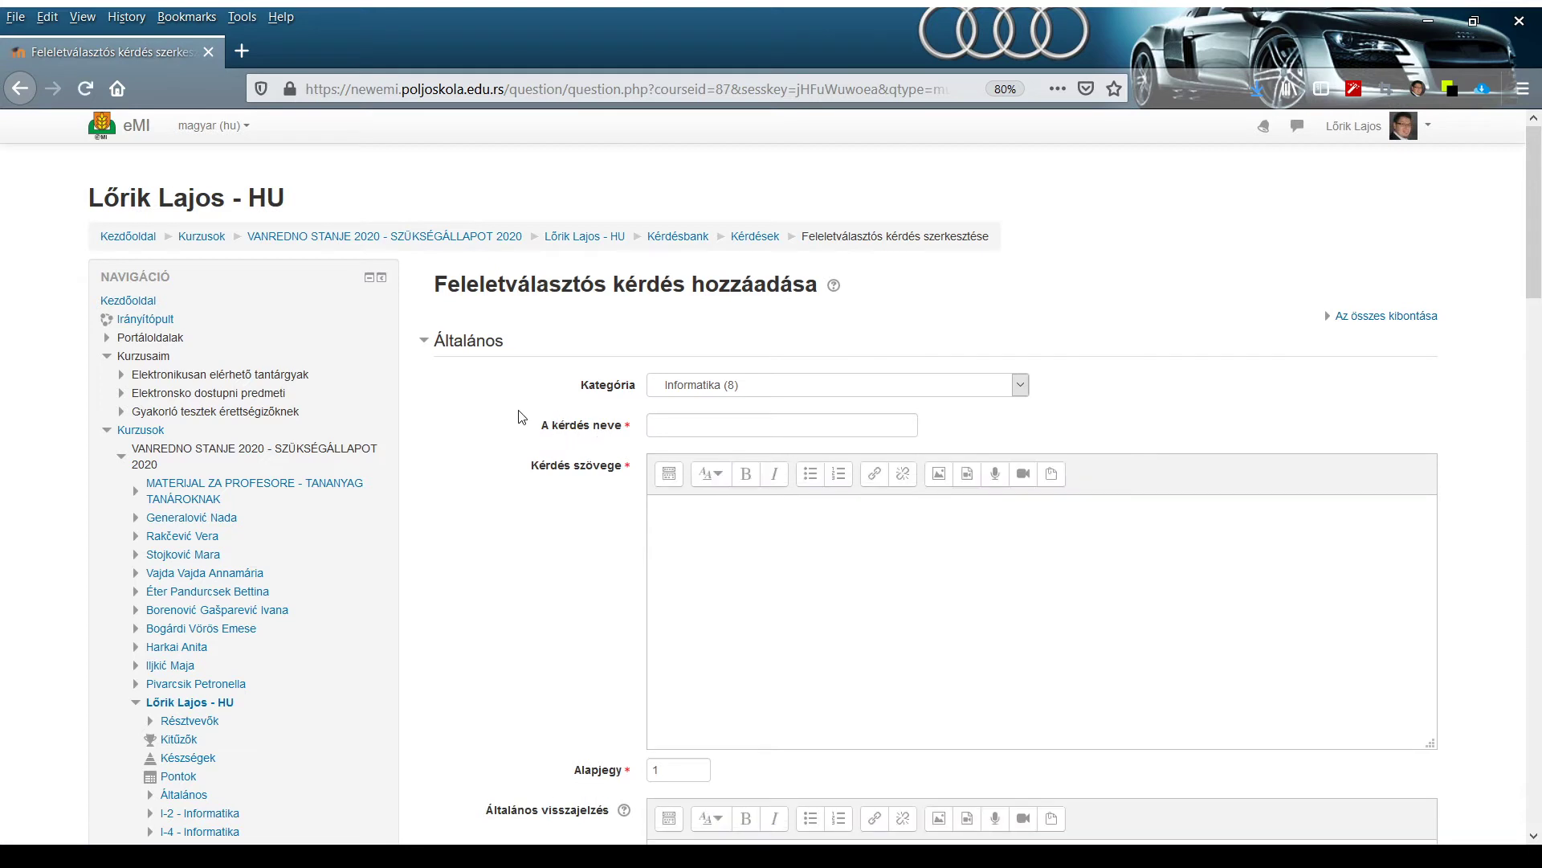
- Name the question "Milyen típusú monitorok léteznek?"
{"action": "left_click", "coordinate": [826, 423]}
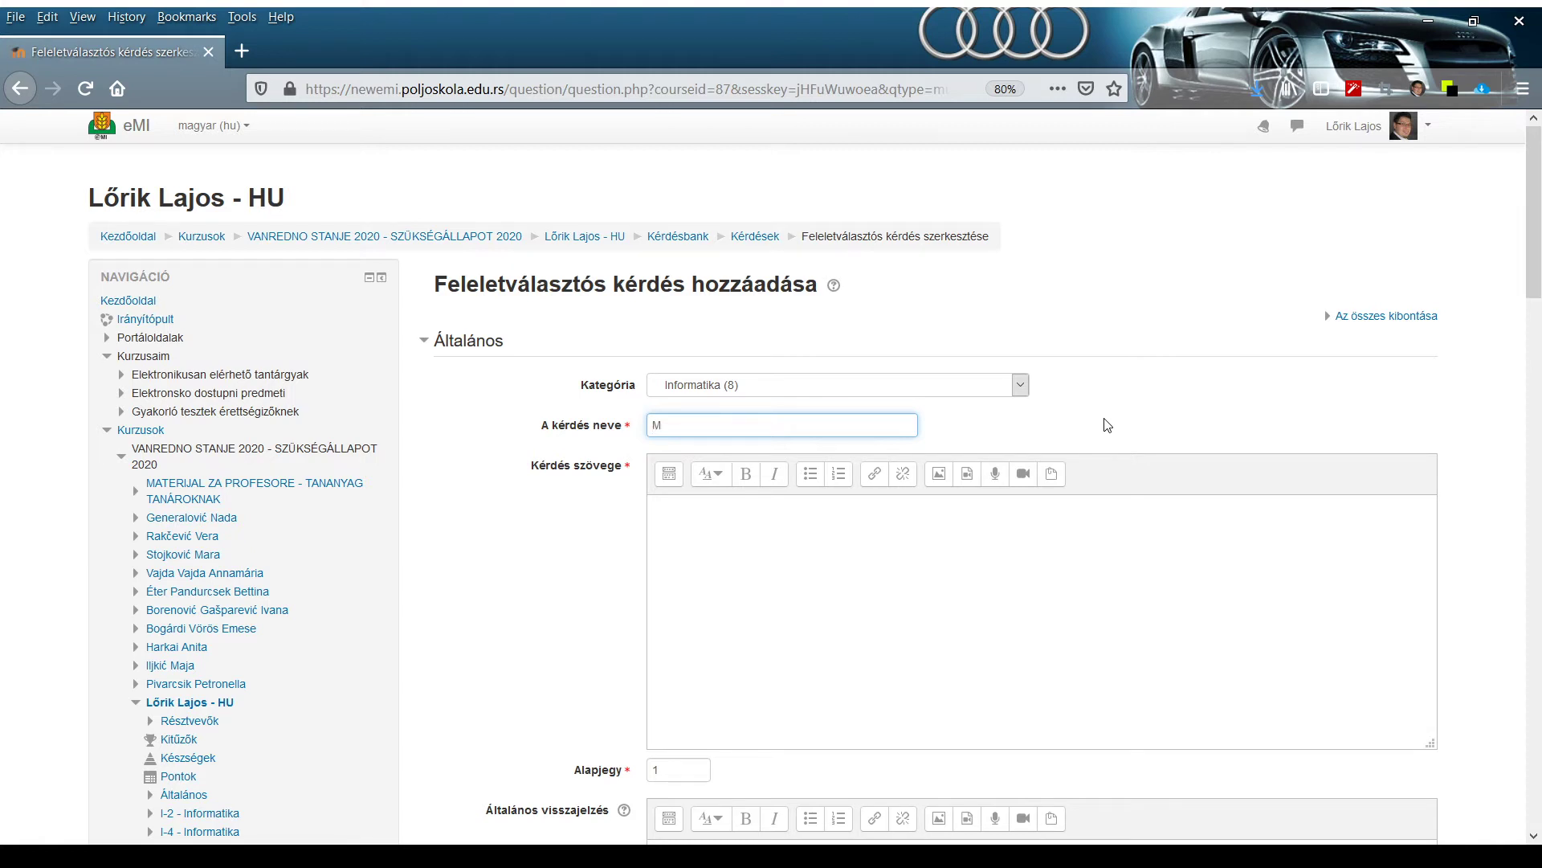
{"action": "type", "text": "ik a m"}
{"action": "key", "text": "BackSpace"}
{"action": "key", "text": "BackSpace"}
{"action": "key", "text": "BackSpace"}
{"action": "key", "text": "BackSpace"}
{"action": "type", "text": "Milyen ti"}
{"action": "type", "text": "pusú monitorok léteznek?"}
- Copy the question name "Milyen típusú monitorok léteznek?" into the question text
{"action": "left_click_drag", "start_coordinate": [826, 425], "coordinate": [640, 432]}
{"action": "key", "text": "ctrl+c"}
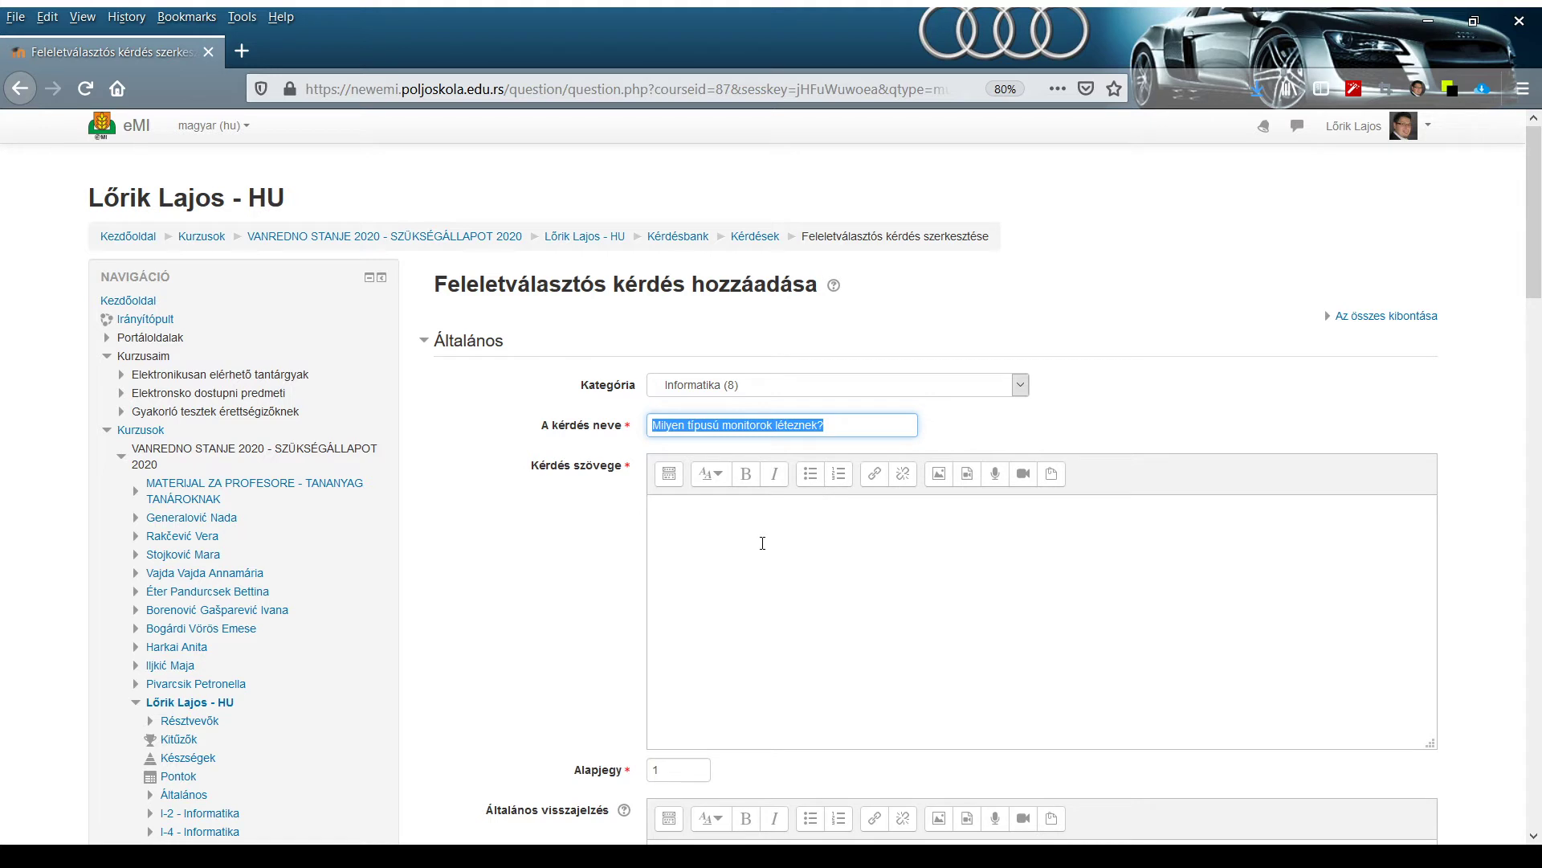
{"action": "left_click", "coordinate": [681, 531]}
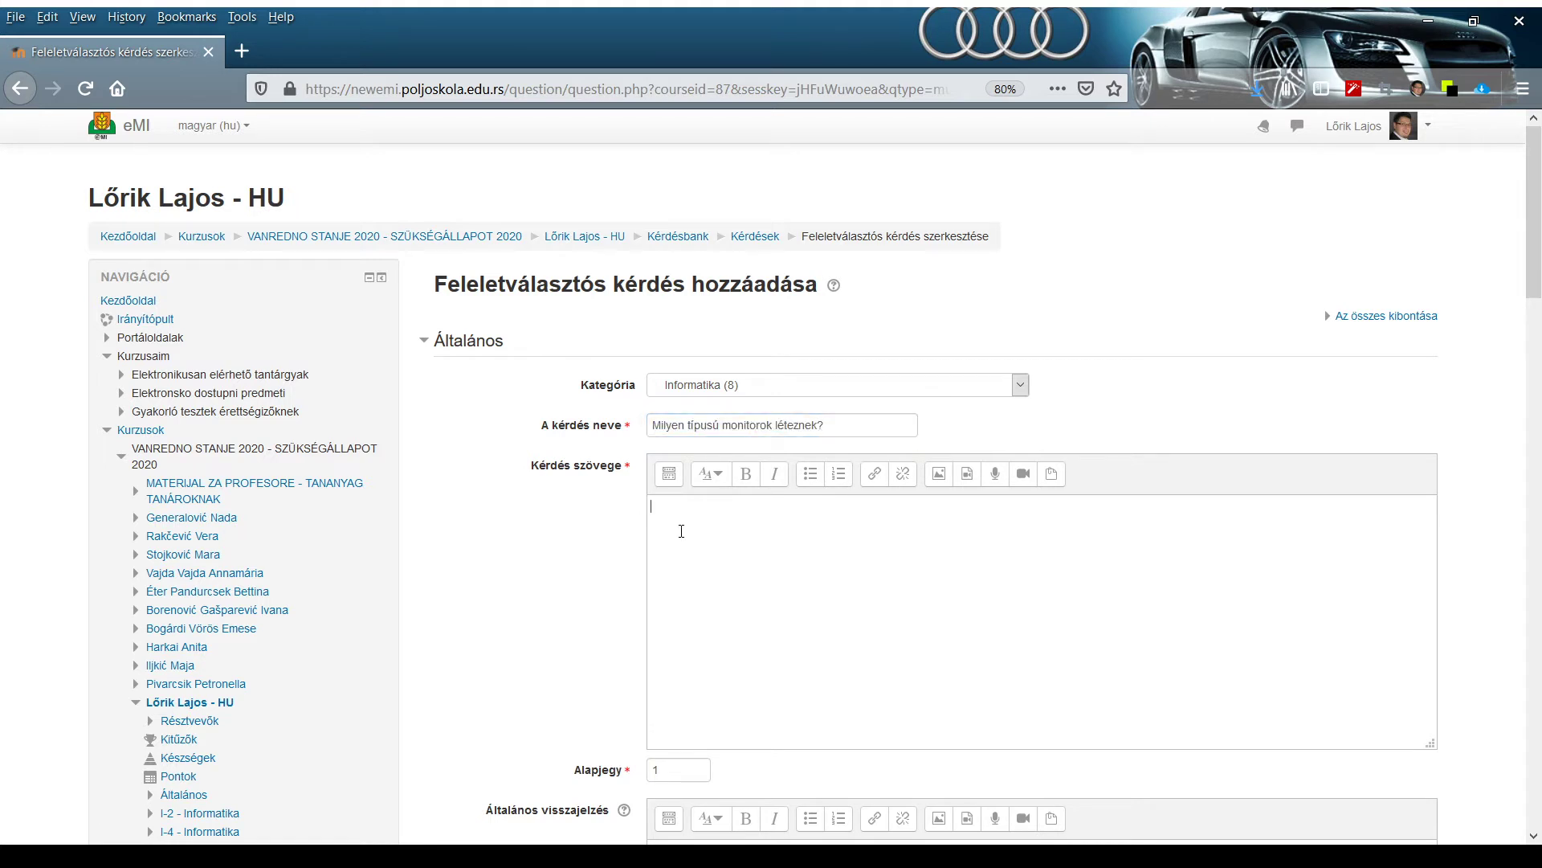
{"action": "key", "text": "ctrl+v"}
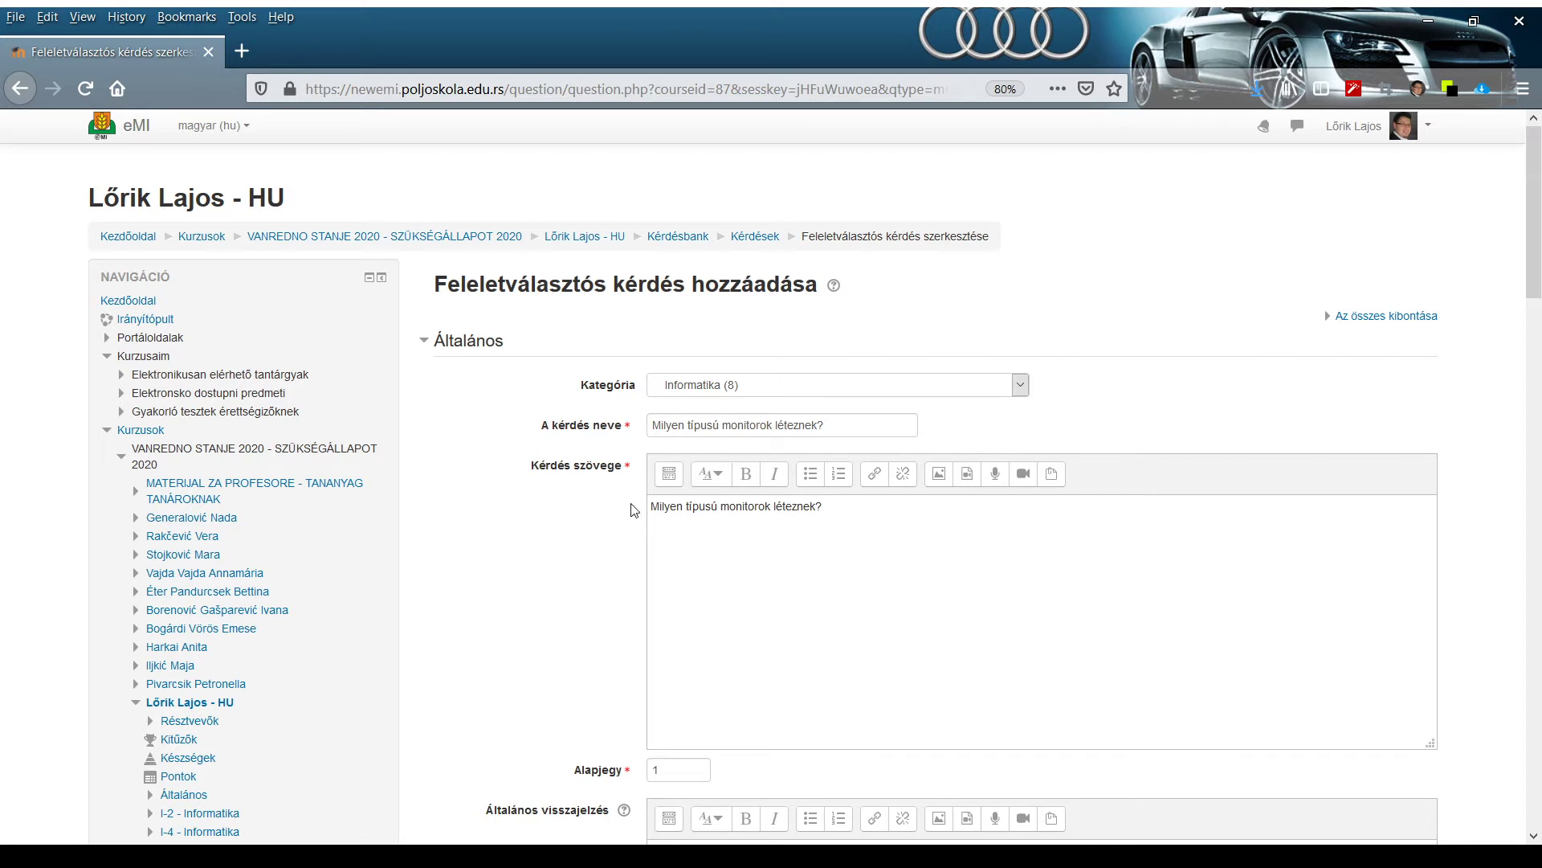
- Set the question's default mark (Alapjegy) to 5
{"action": "scroll", "coordinate": [983, 543], "scroll_direction": "down", "scroll_amount": 3}
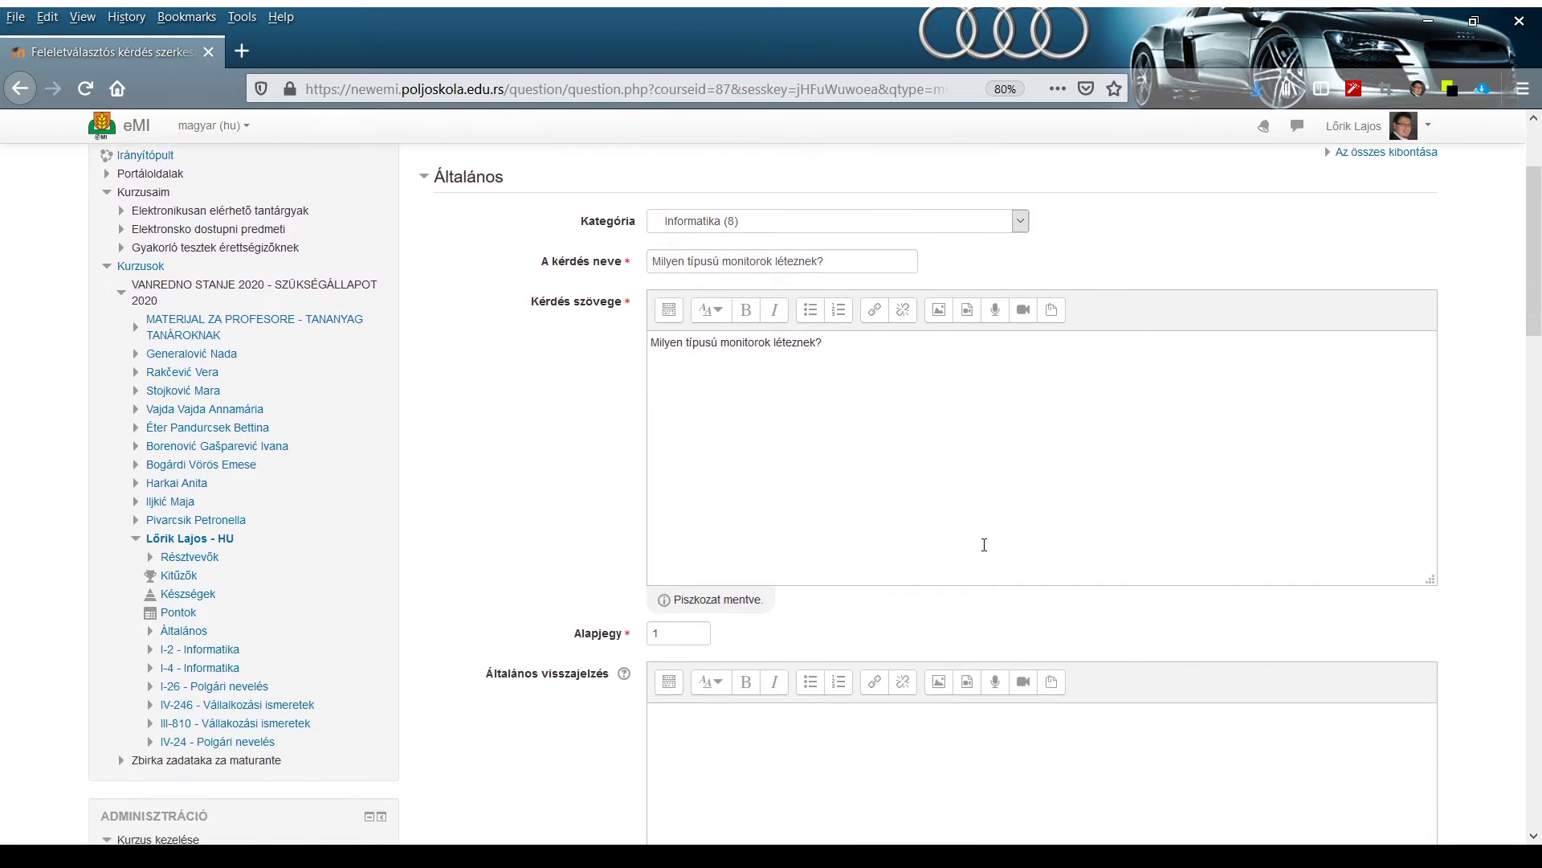
{"action": "scroll", "coordinate": [984, 545], "scroll_direction": "down", "scroll_amount": 2}
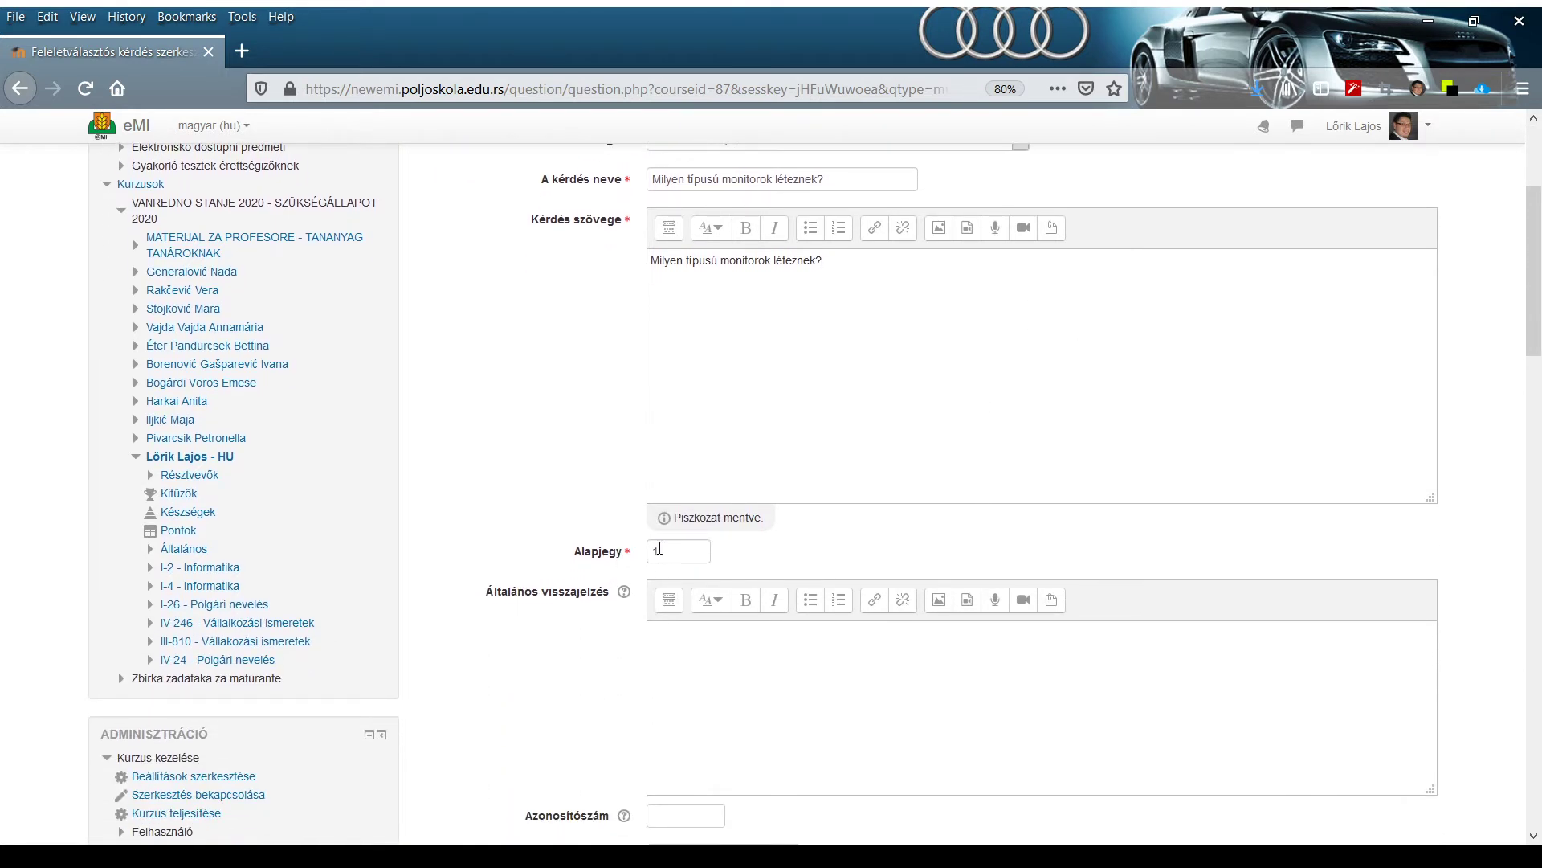
{"action": "left_click", "coordinate": [677, 547]}
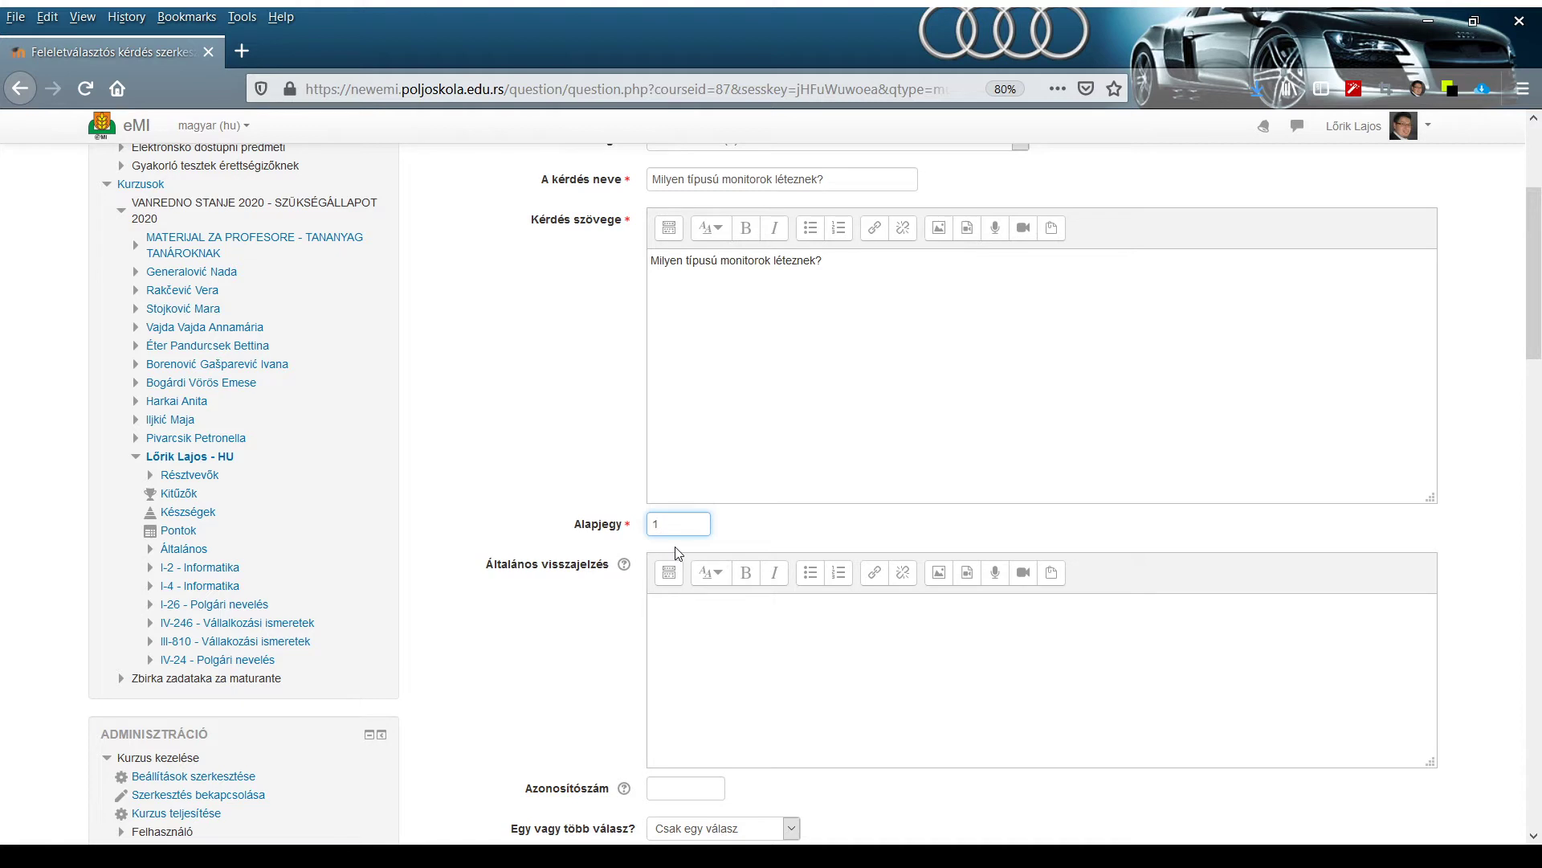
{"action": "key", "text": "BackSpace"}
{"action": "type", "text": "5"}
{"action": "key", "text": "BackSpace"}
{"action": "type", "text": "105"}
{"action": "key", "text": "BackSpace"}
{"action": "key", "text": "BackSpace"}
{"action": "type", "text": "5"}
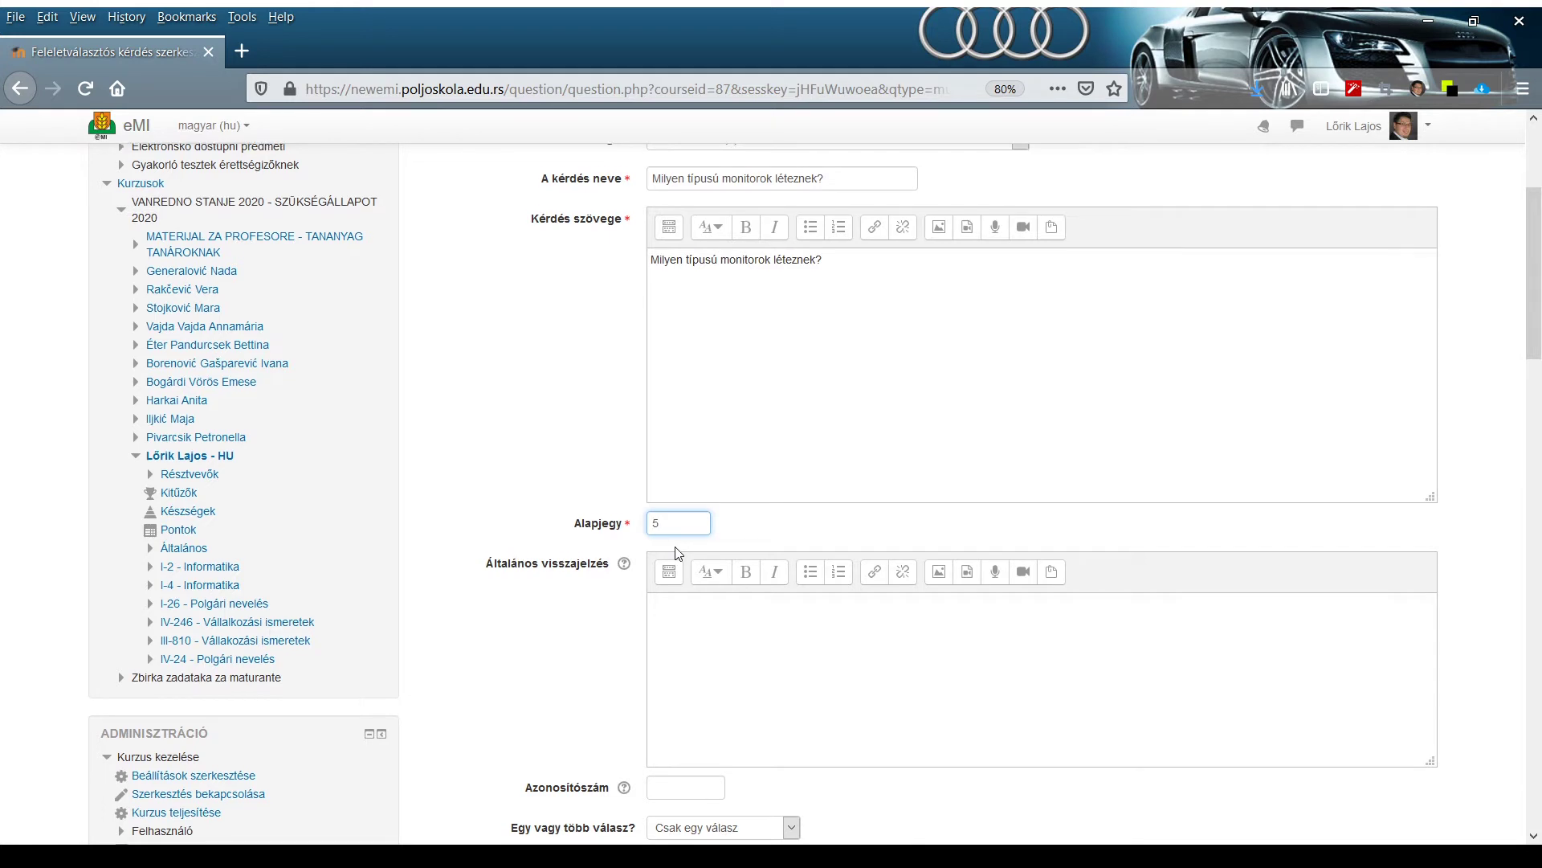
- Allow several correct answers by setting "Egy vagy több válasz?" to "Több válasz lehetséges"
{"action": "scroll", "coordinate": [675, 551], "scroll_direction": "down", "scroll_amount": 3}
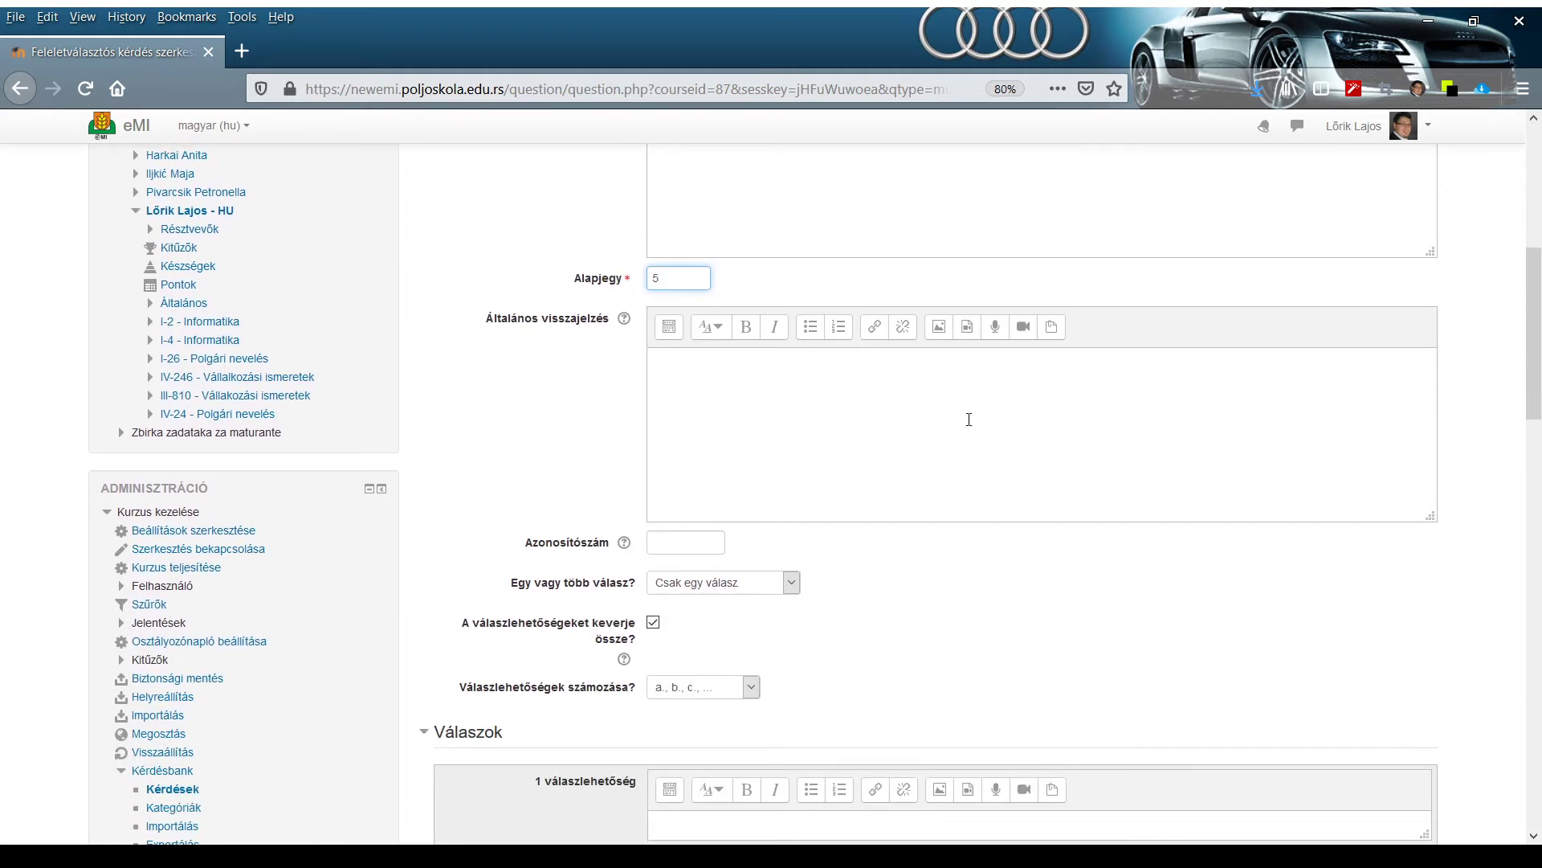
{"action": "scroll", "coordinate": [711, 370], "scroll_direction": "down", "scroll_amount": 1}
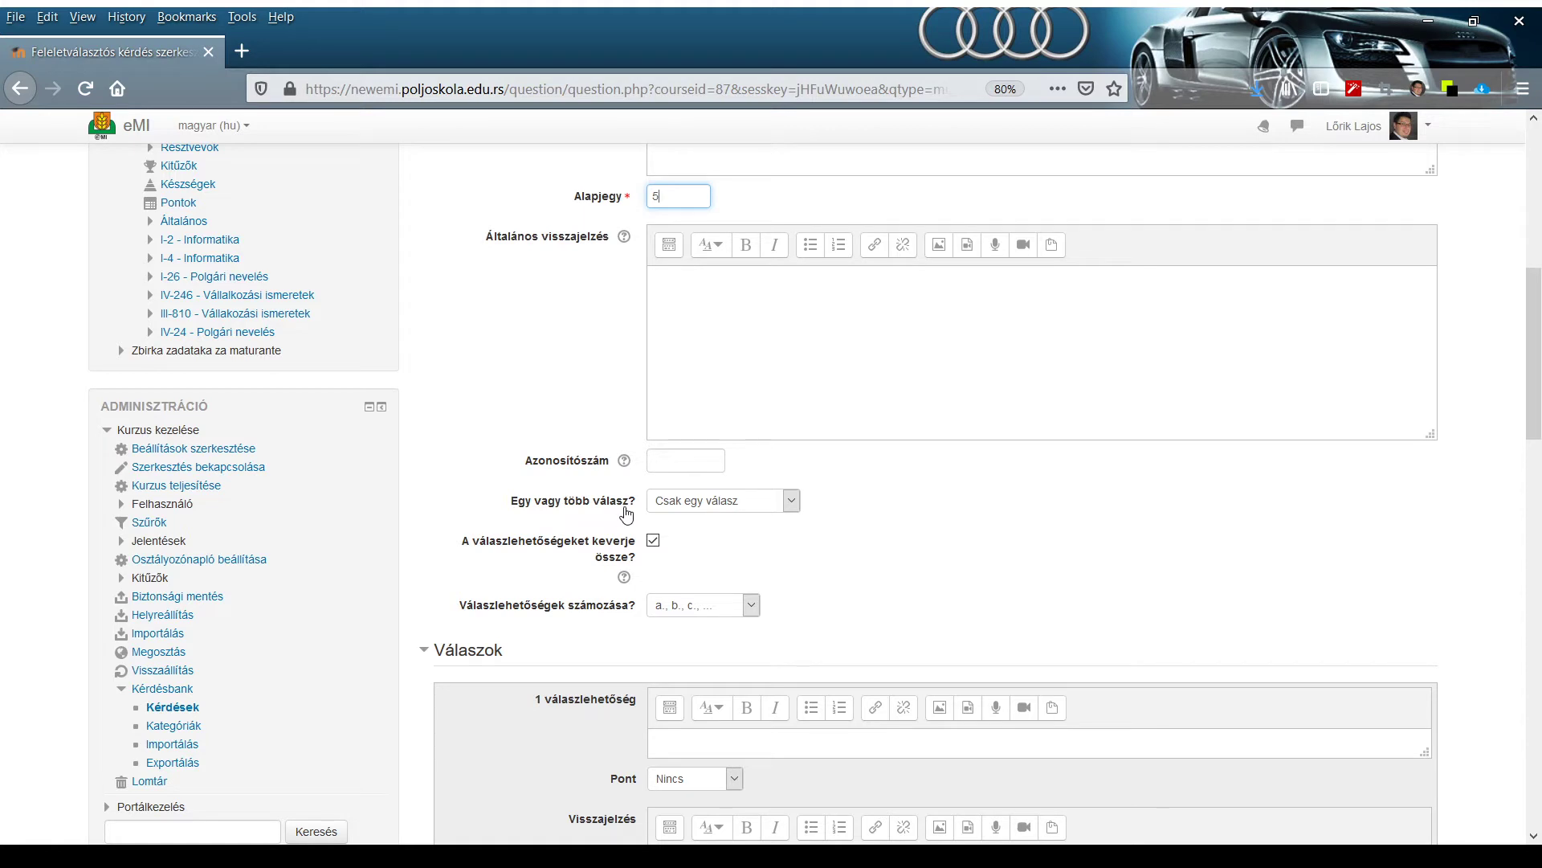
{"action": "left_click", "coordinate": [708, 511]}
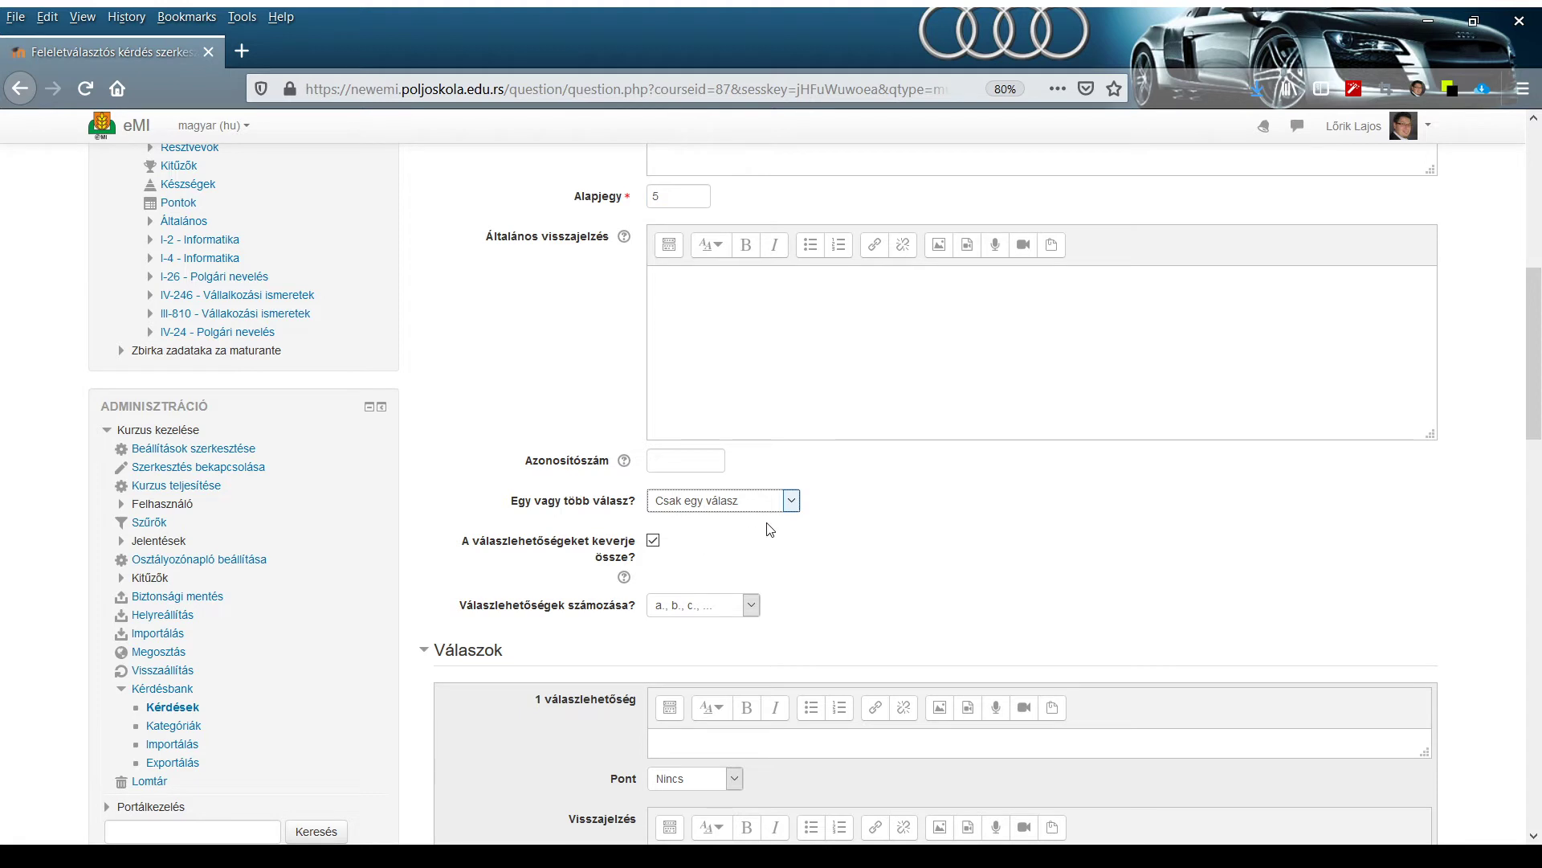
{"action": "key", "text": "Down"}
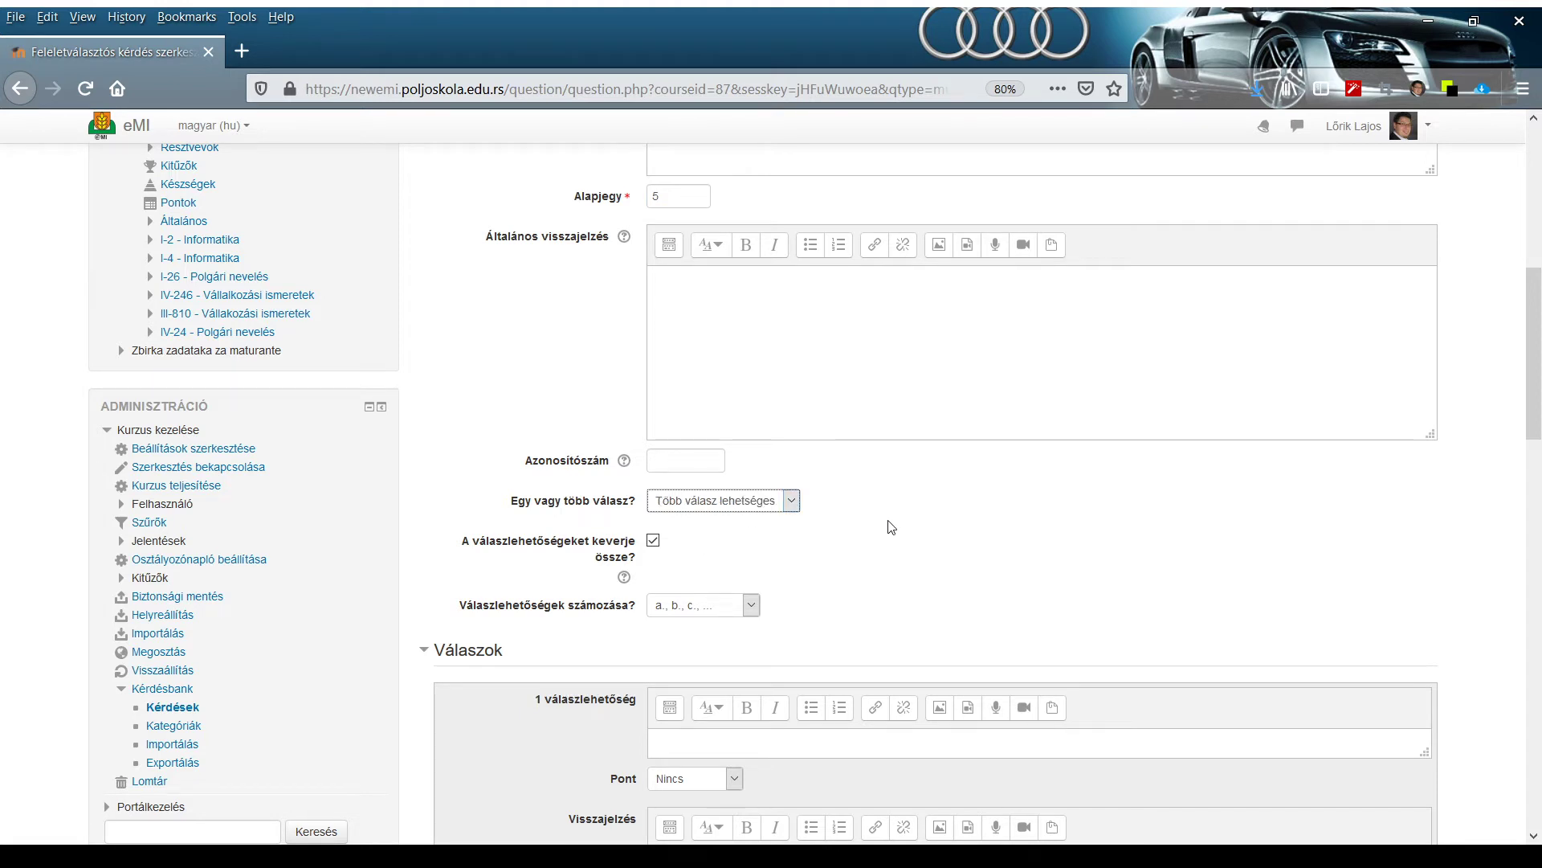
- Turn off numbering of the answer choices by selecting "Nincs számozás"
{"action": "scroll", "coordinate": [896, 527], "scroll_direction": "down", "scroll_amount": 2}
{"action": "scroll", "coordinate": [896, 527], "scroll_direction": "down", "scroll_amount": 2}
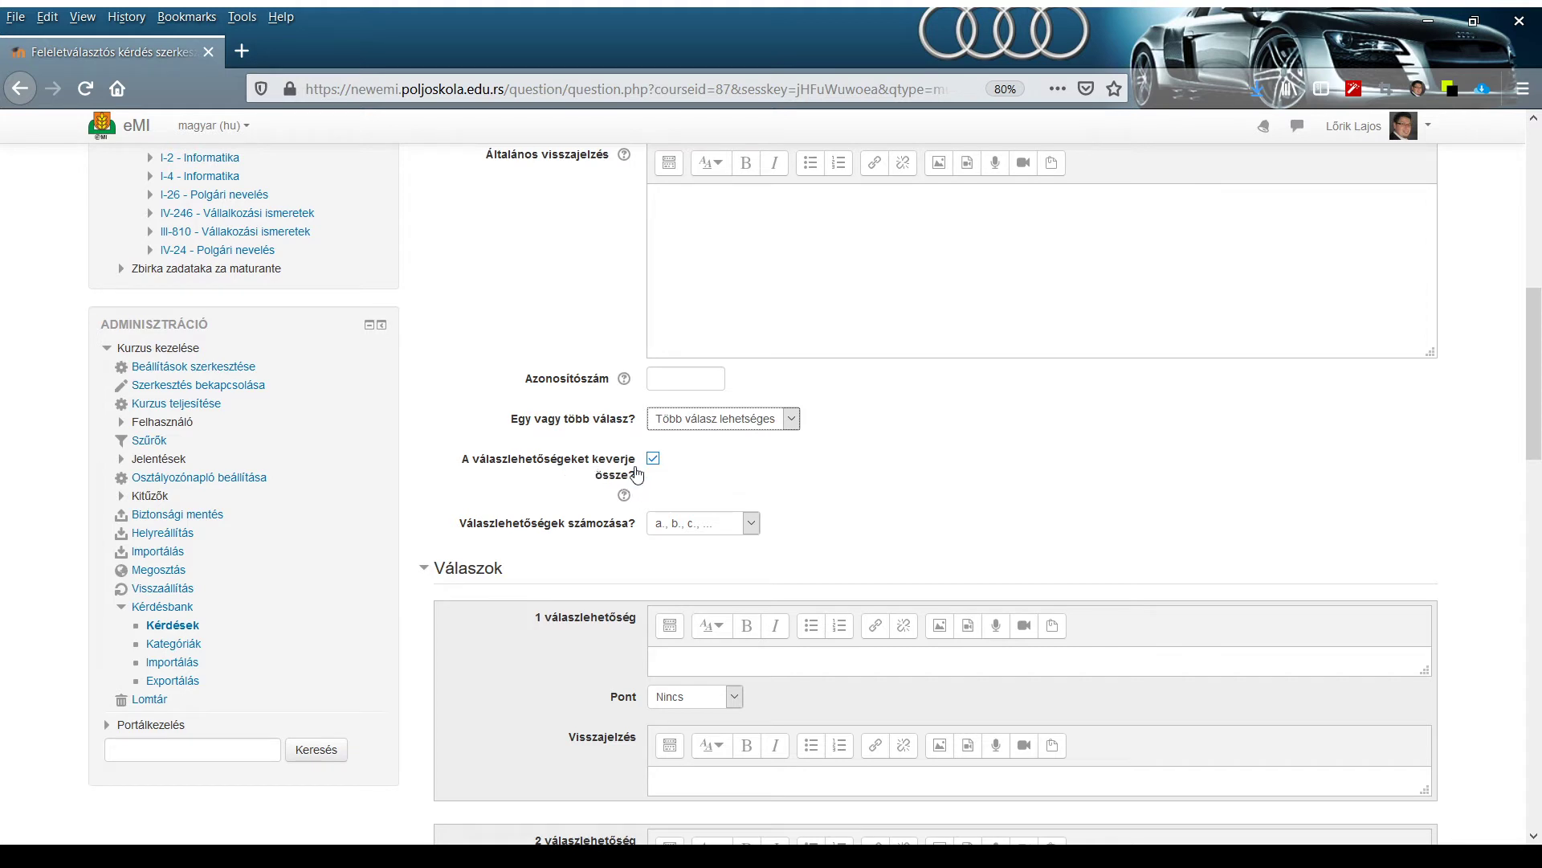
{"action": "scroll", "coordinate": [902, 469], "scroll_direction": "down", "scroll_amount": 2}
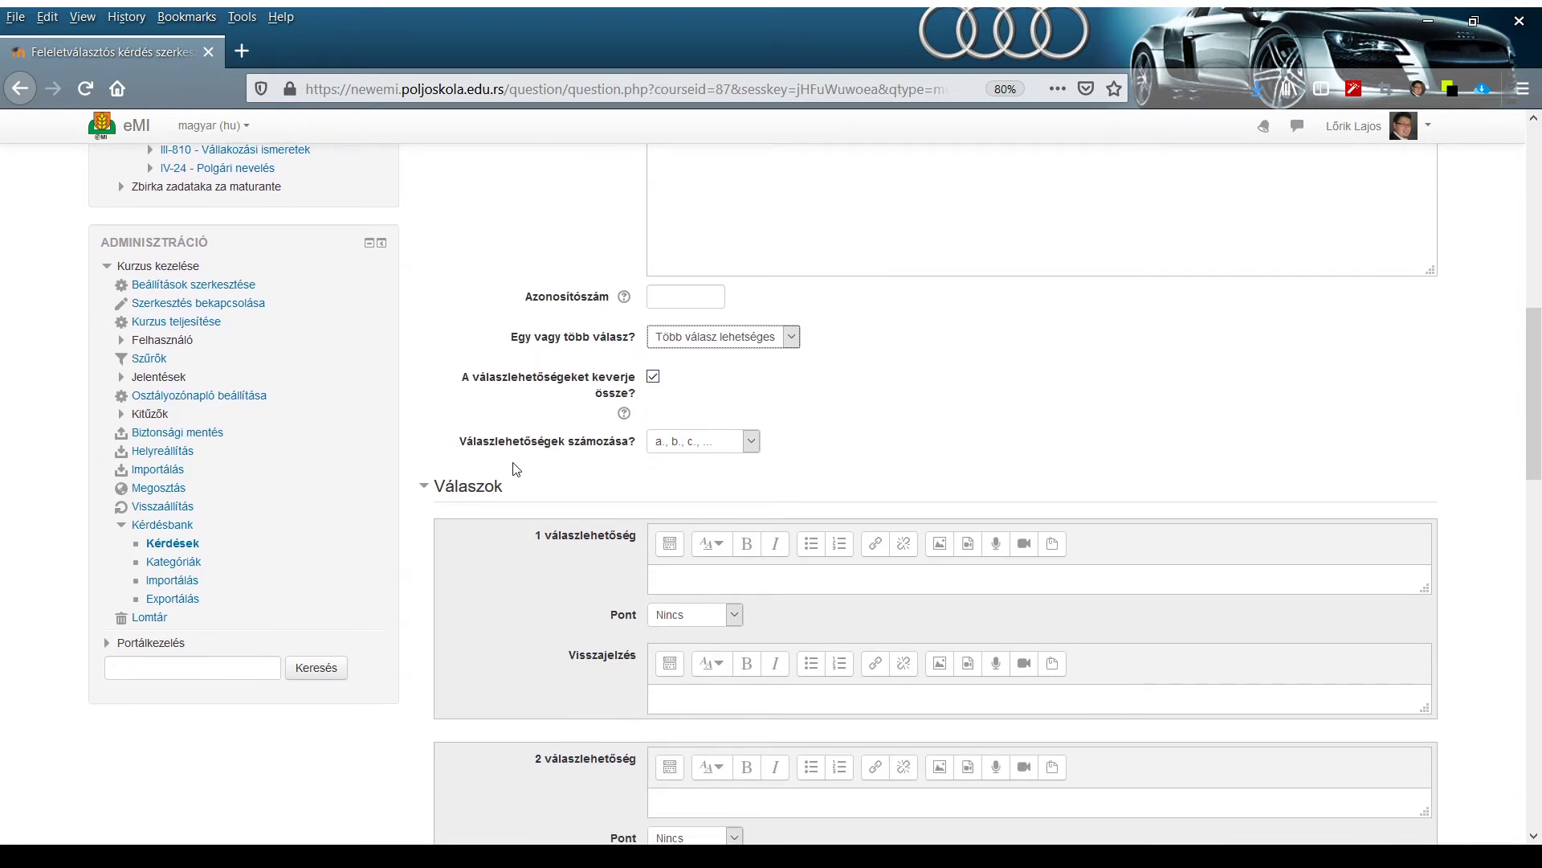
{"action": "left_click", "coordinate": [724, 448]}
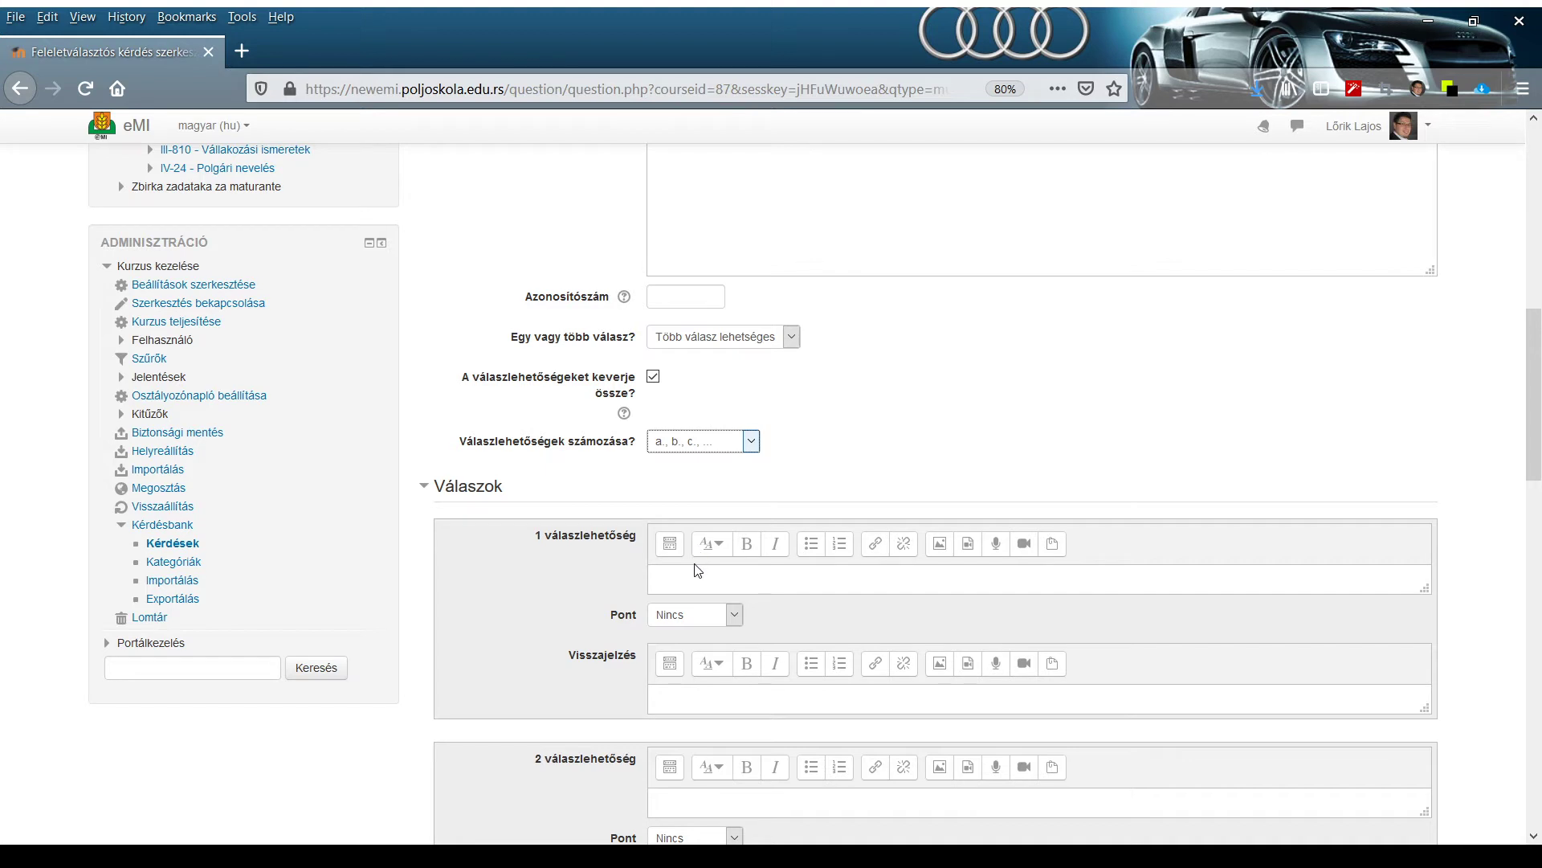
{"action": "key", "text": "End"}
- Enter CRT as the first answer choice and TFT as the second
{"action": "scroll", "coordinate": [909, 407], "scroll_direction": "down", "scroll_amount": 2}
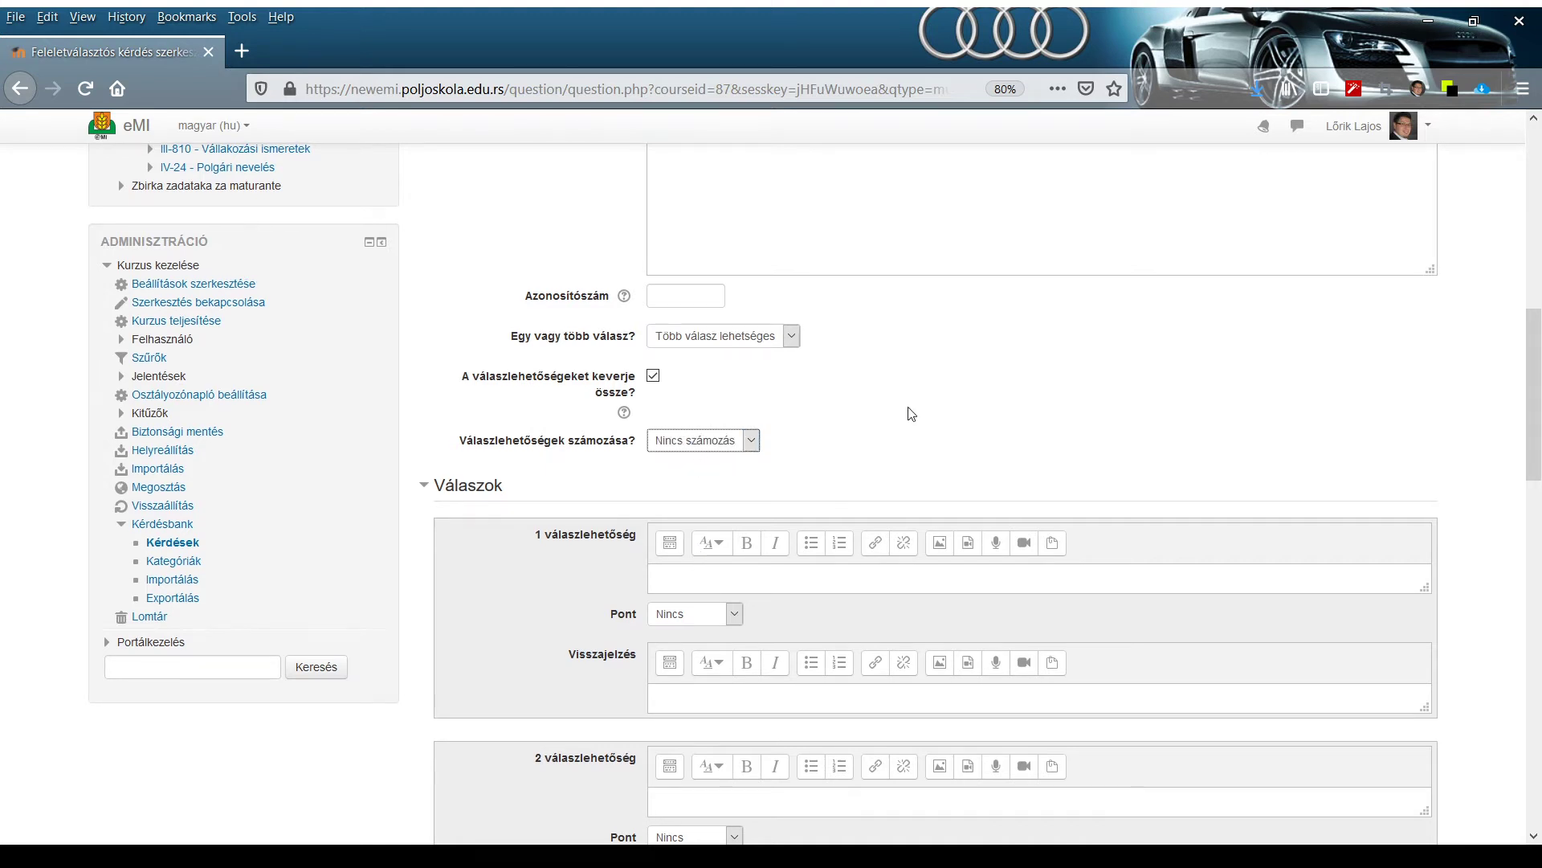
{"action": "scroll", "coordinate": [910, 407], "scroll_direction": "up", "scroll_amount": 1}
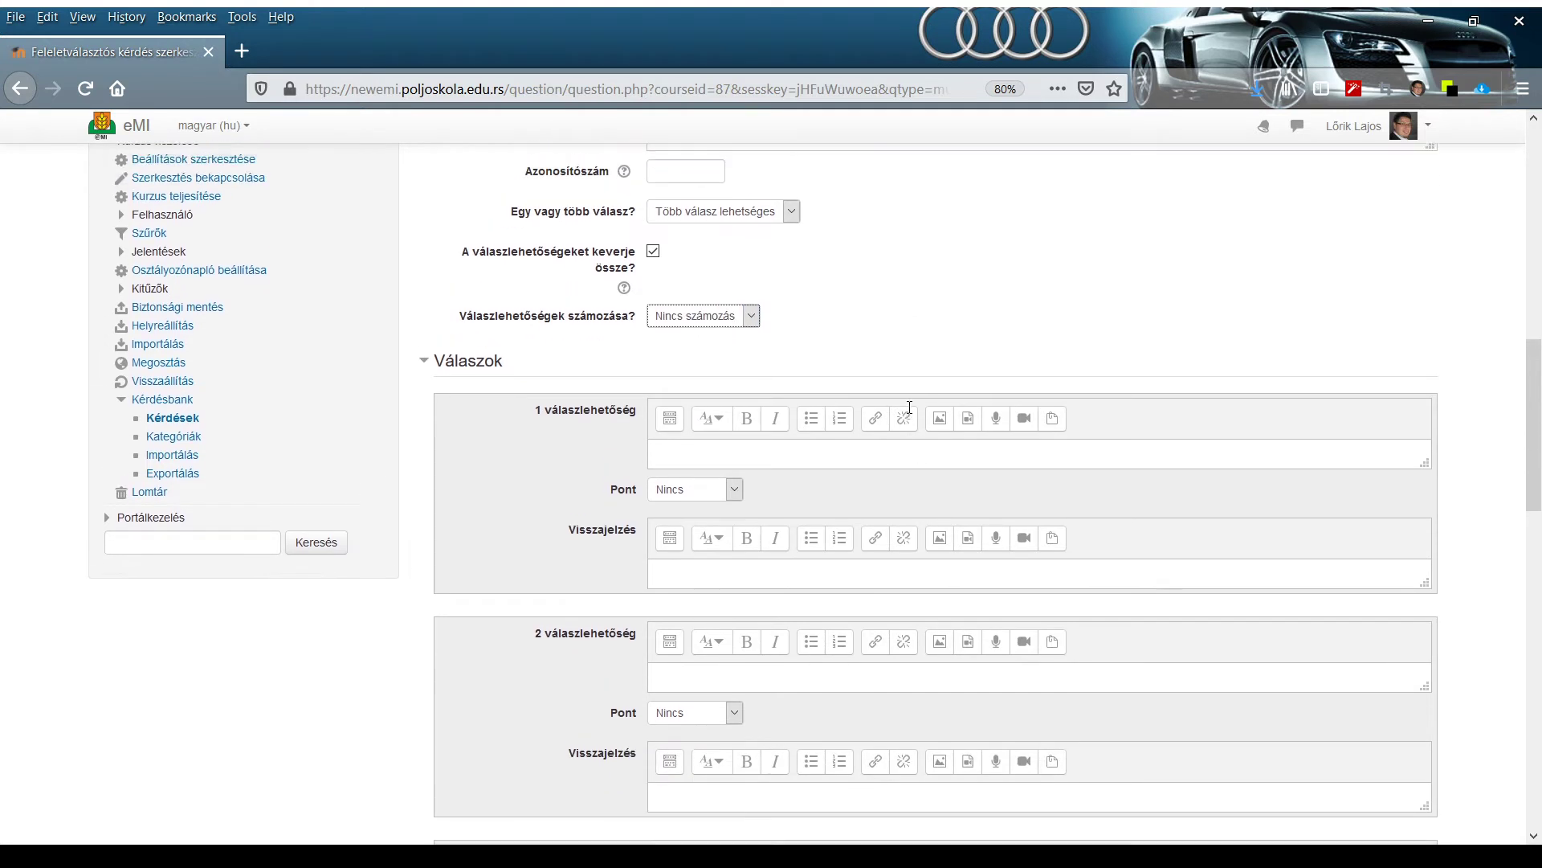
{"action": "scroll", "coordinate": [586, 475], "scroll_direction": "down", "scroll_amount": 1}
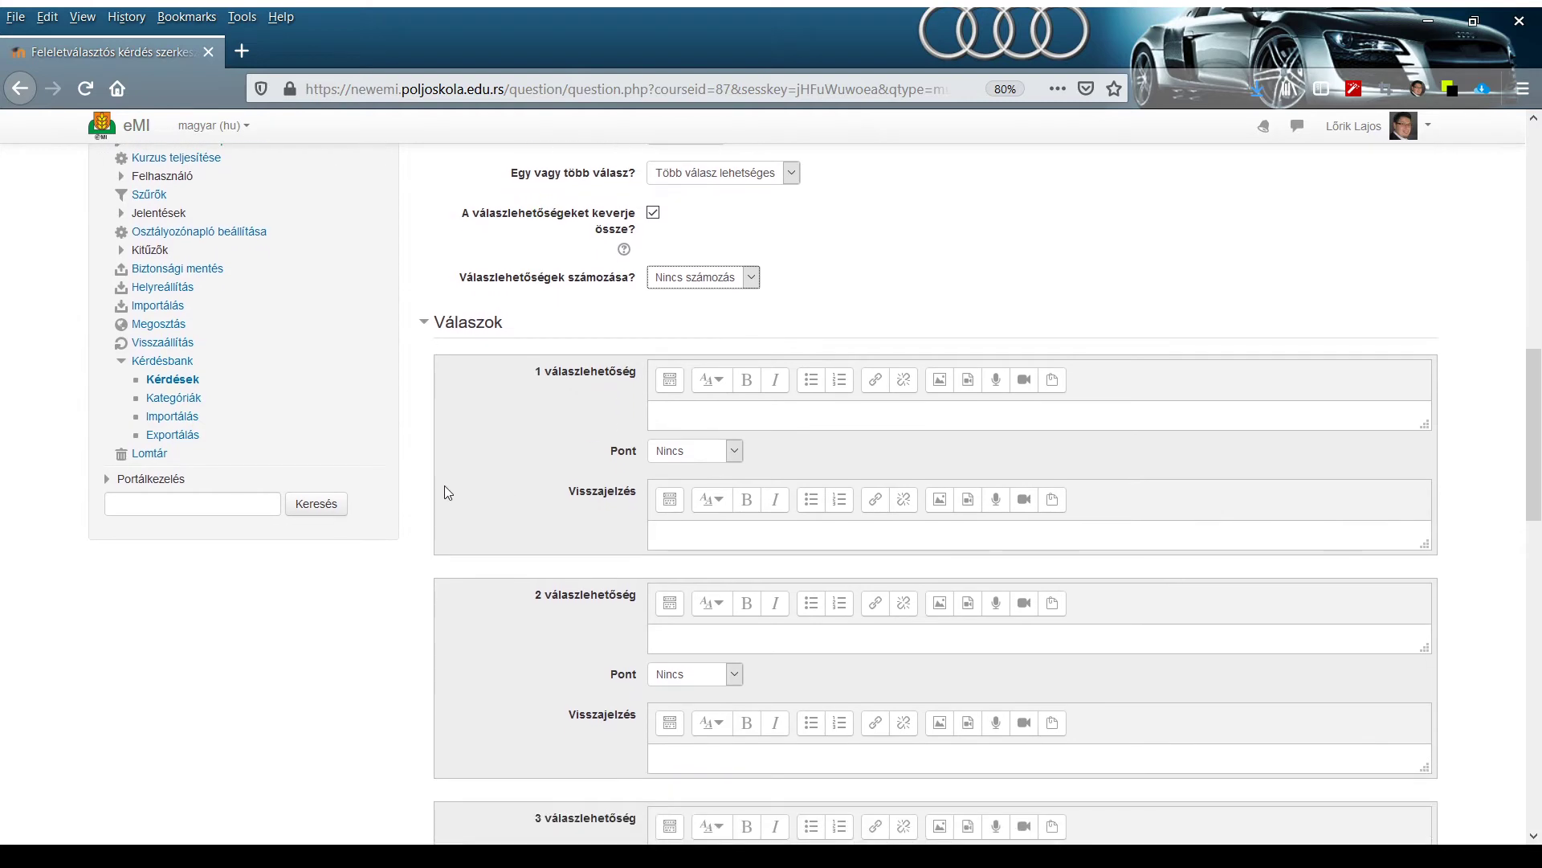
{"action": "scroll", "coordinate": [628, 474], "scroll_direction": "up", "scroll_amount": 7}
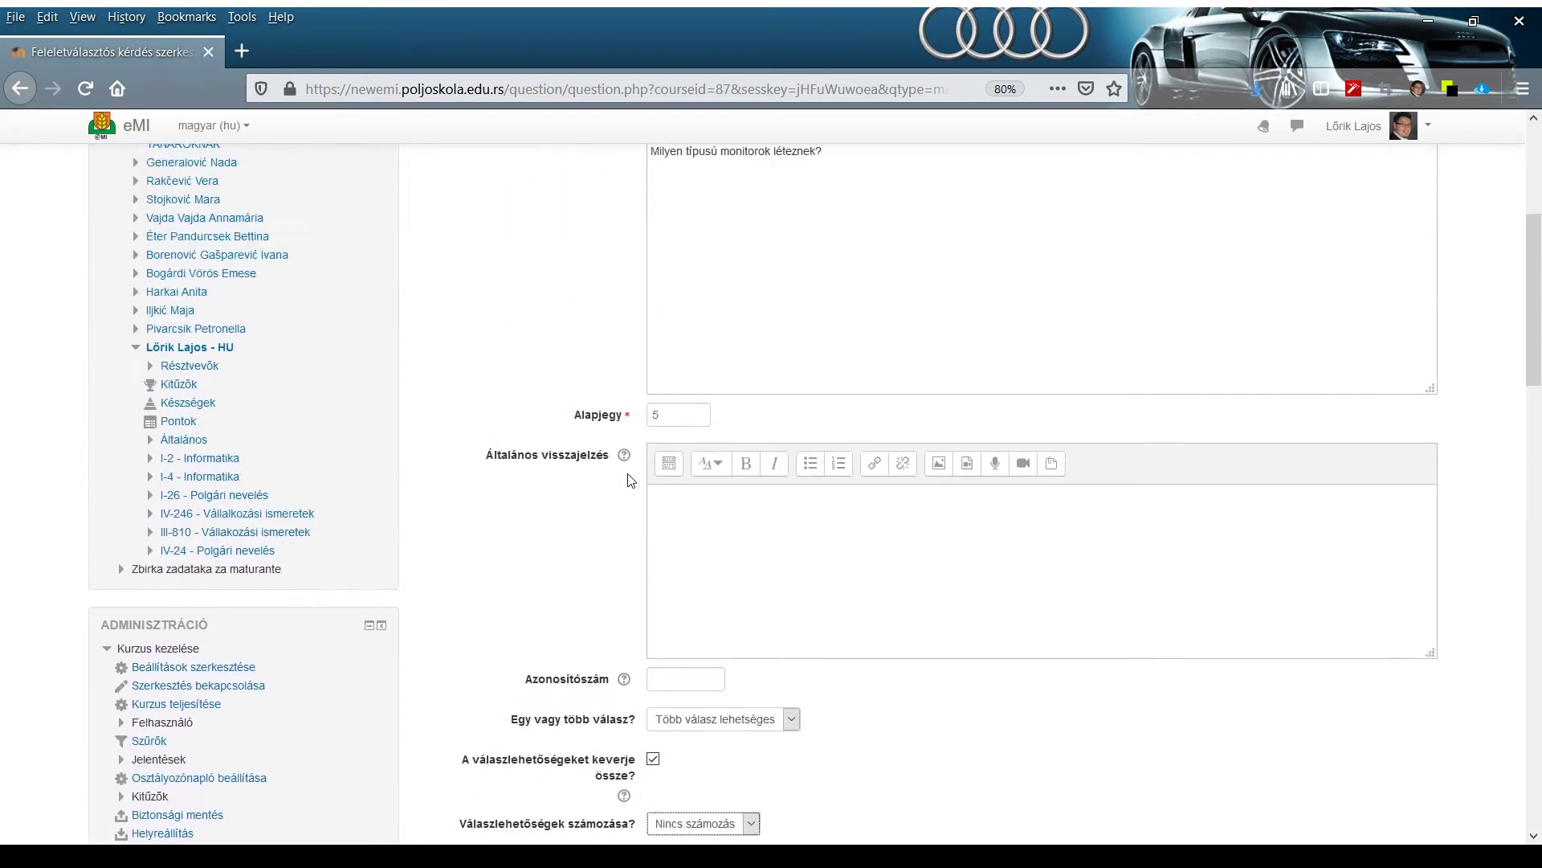
{"action": "scroll", "coordinate": [778, 268], "scroll_direction": "up", "scroll_amount": 1}
{"action": "scroll", "coordinate": [826, 273], "scroll_direction": "down", "scroll_amount": 8}
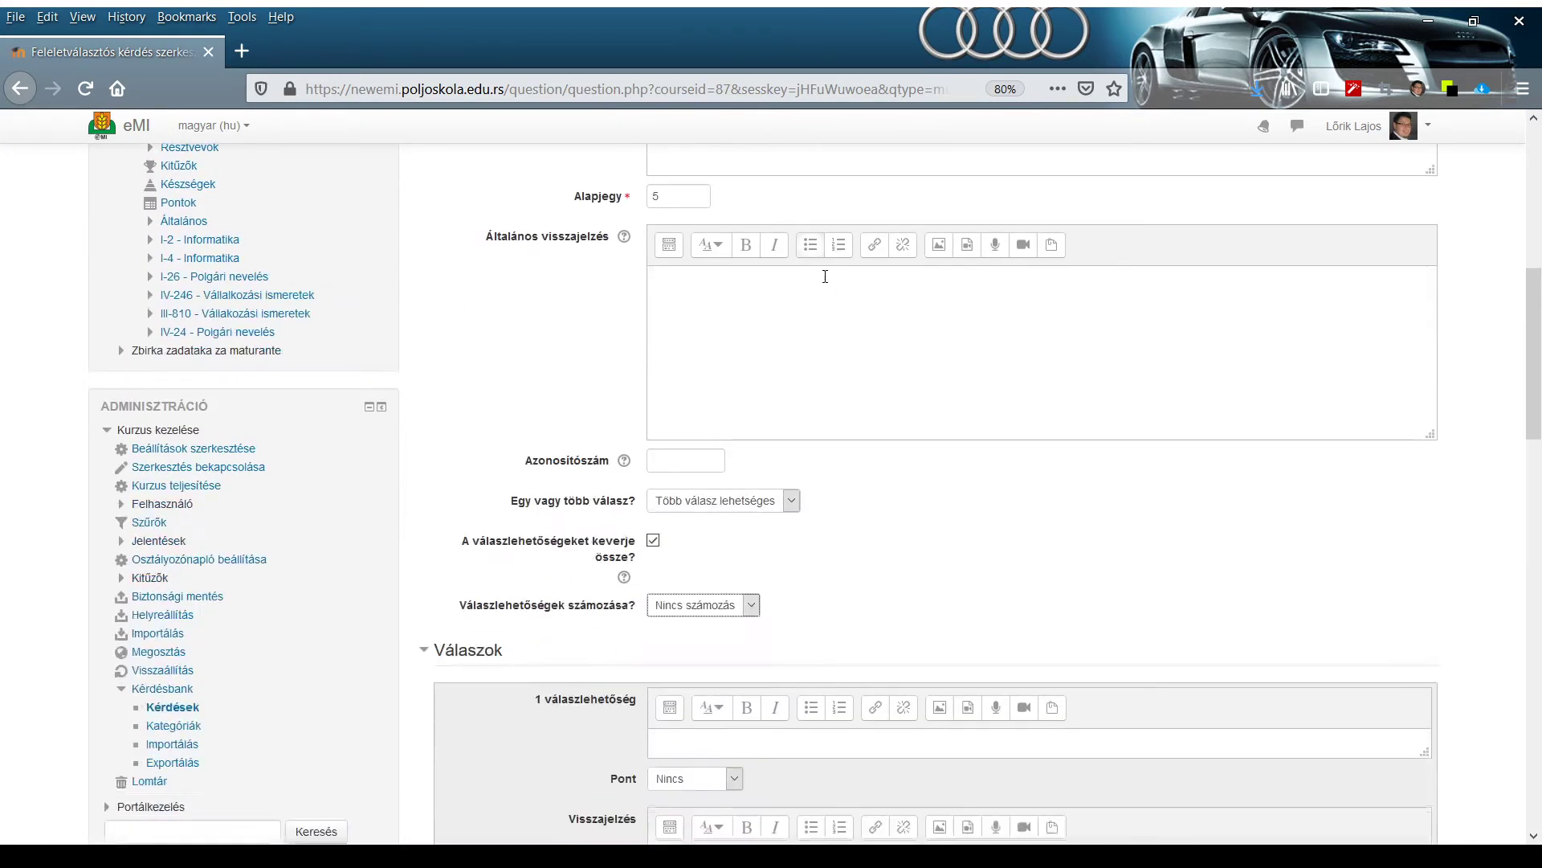
{"action": "scroll", "coordinate": [825, 287], "scroll_direction": "down", "scroll_amount": 2}
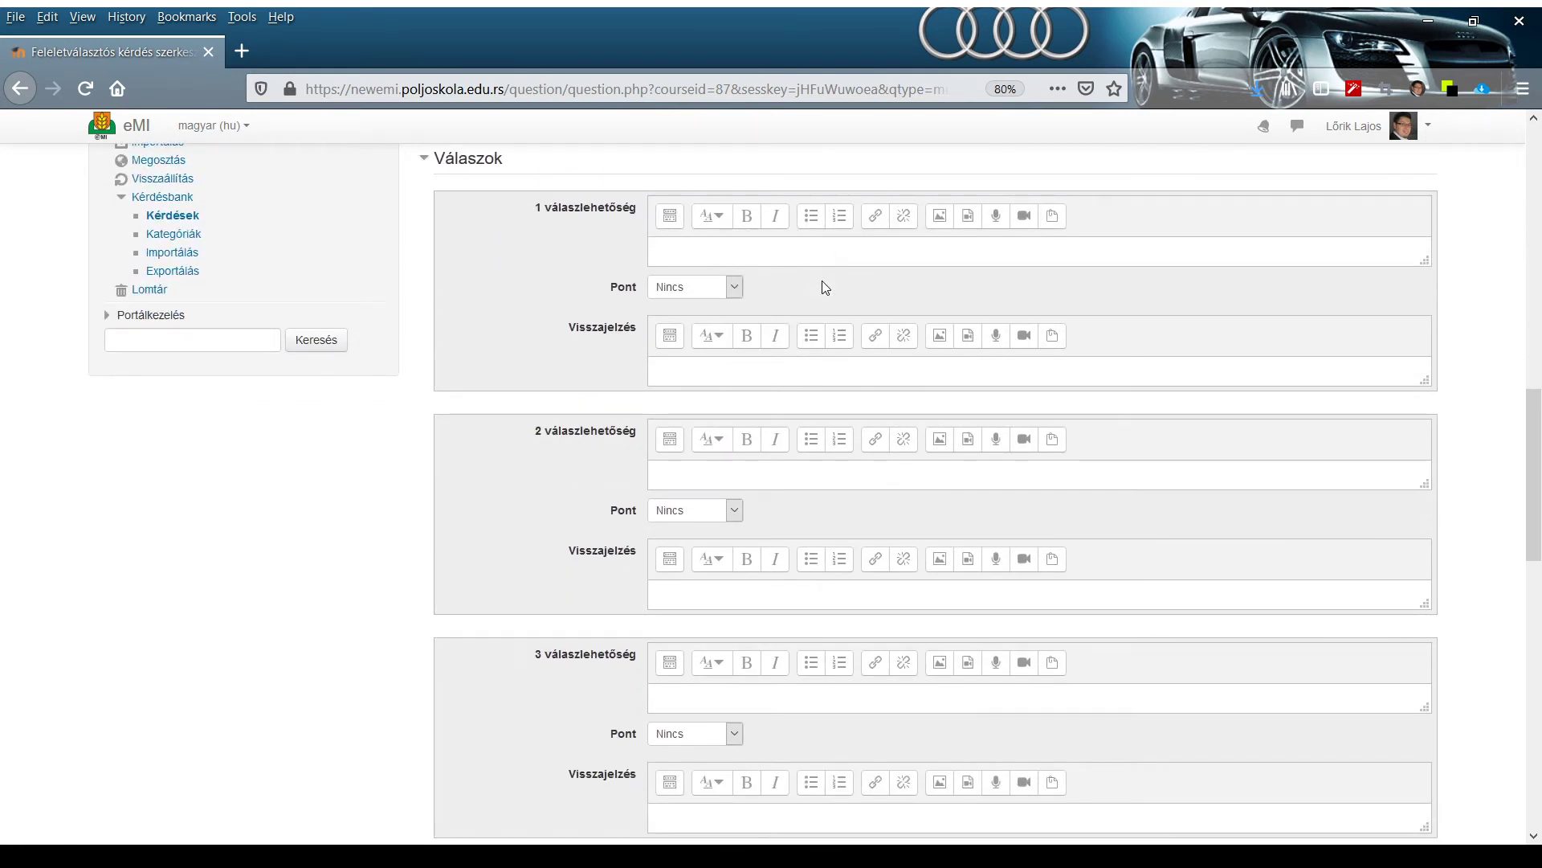
{"action": "scroll", "coordinate": [743, 277], "scroll_direction": "up", "scroll_amount": 1}
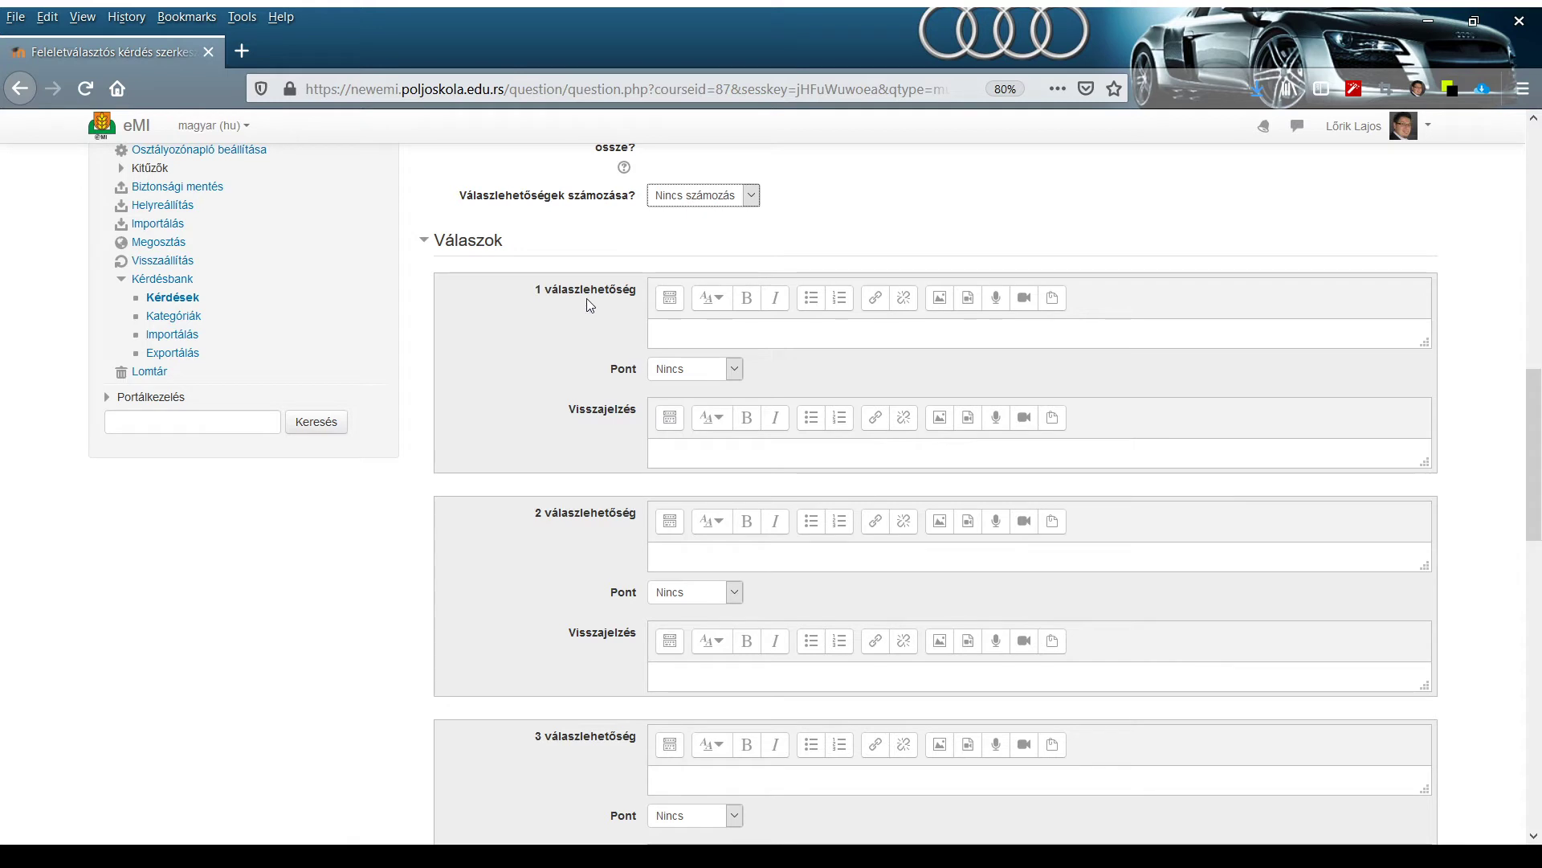
{"action": "left_click", "coordinate": [738, 336]}
{"action": "type", "text": "CRT"}
{"action": "left_click", "coordinate": [737, 546]}
{"action": "type", "text": "TFT"}
- Set the grade (Pont) of both the first answer choice, CRT, and the second, TFT, to 50%
{"action": "left_click", "coordinate": [685, 376]}
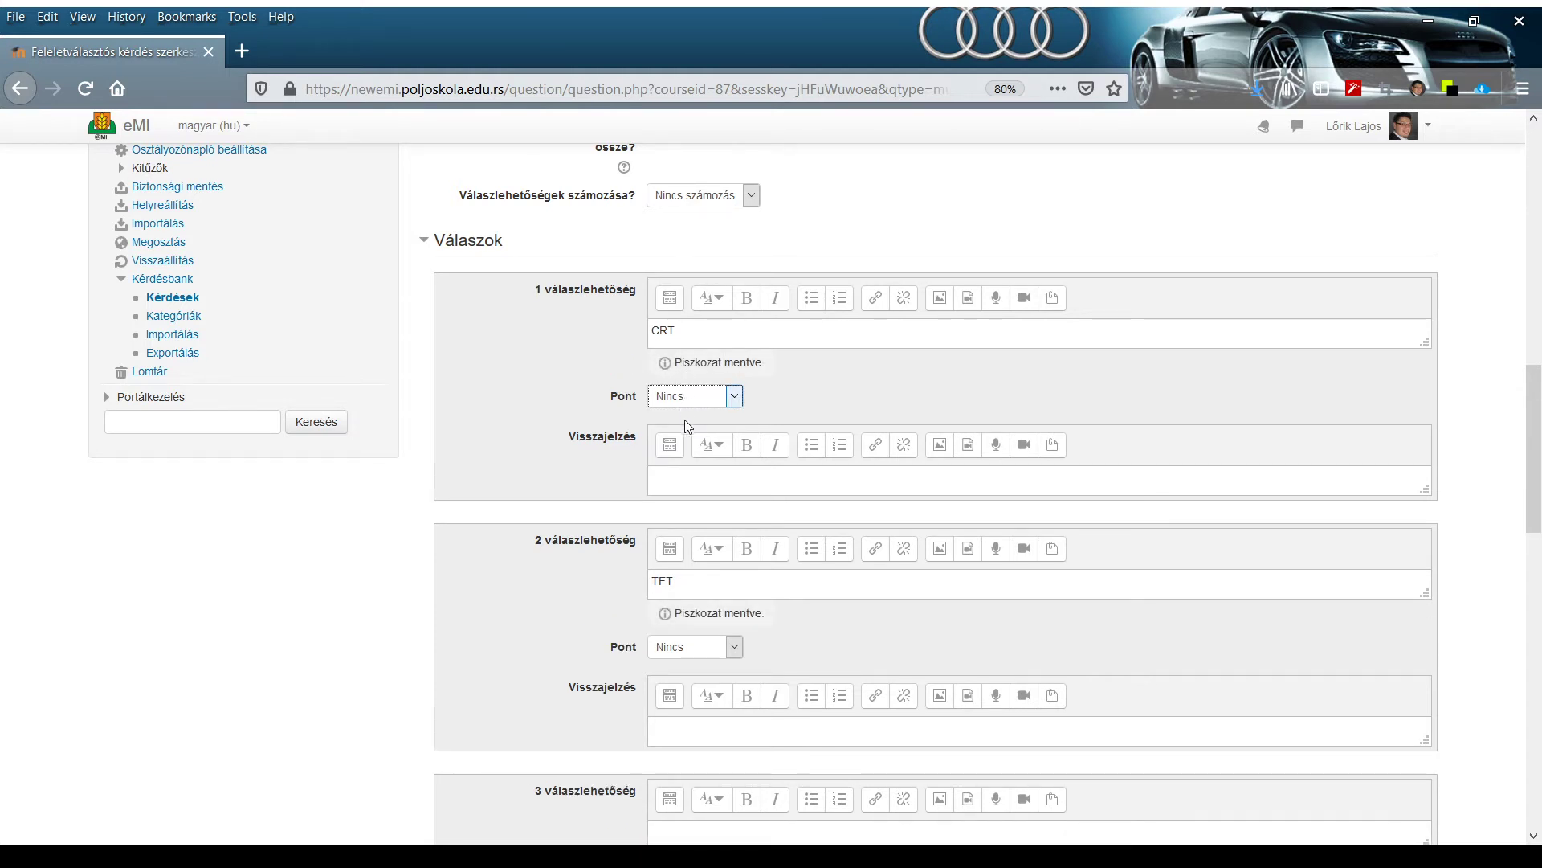
{"action": "left_click", "coordinate": [686, 572]}
{"action": "scroll", "coordinate": [654, 562], "scroll_direction": "down", "scroll_amount": 2}
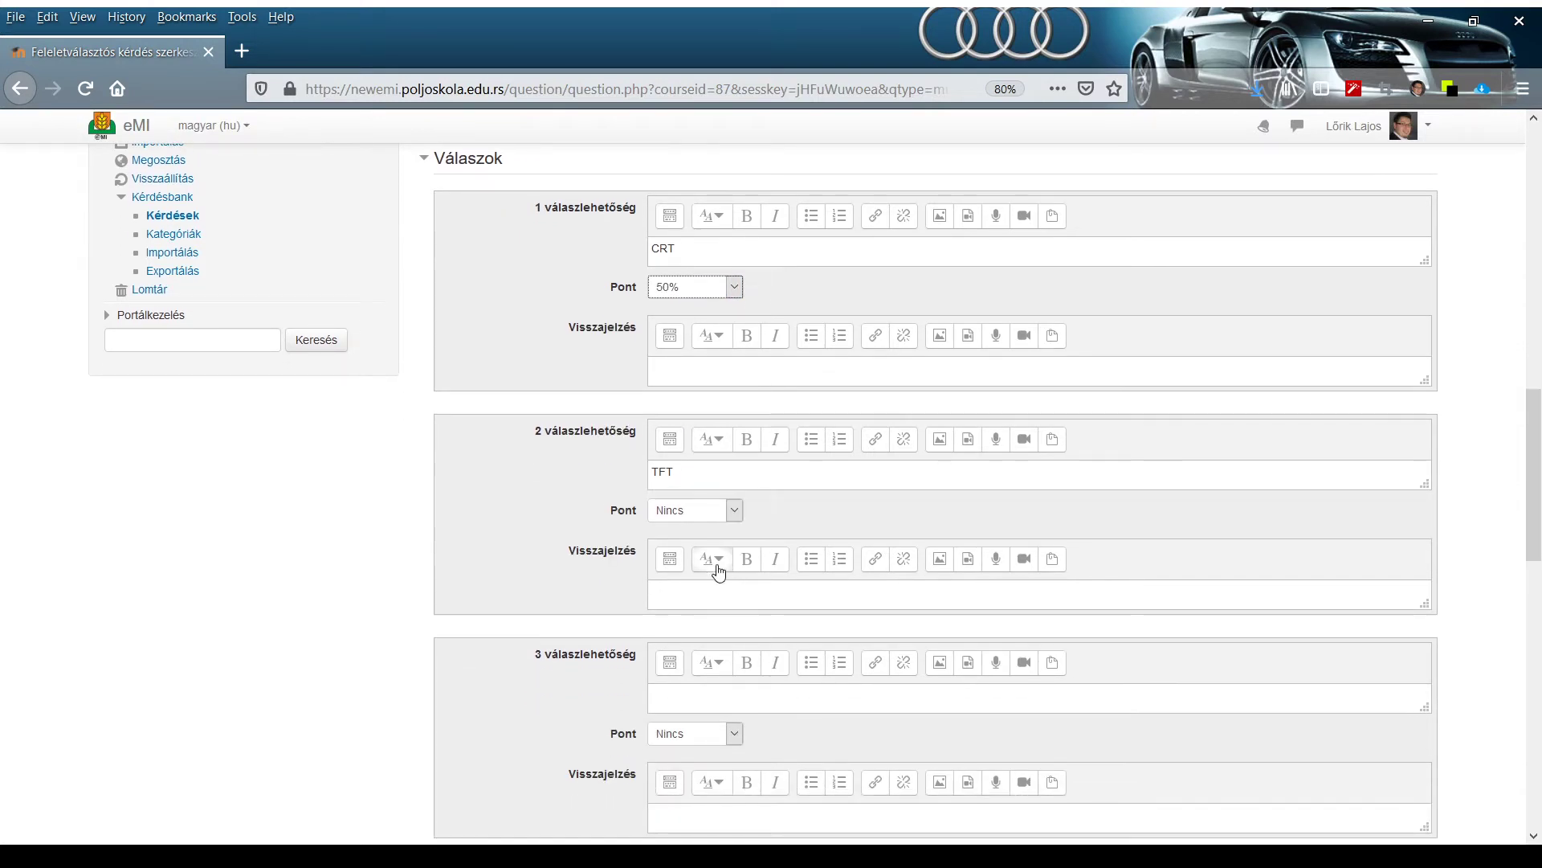
{"action": "left_click", "coordinate": [720, 514]}
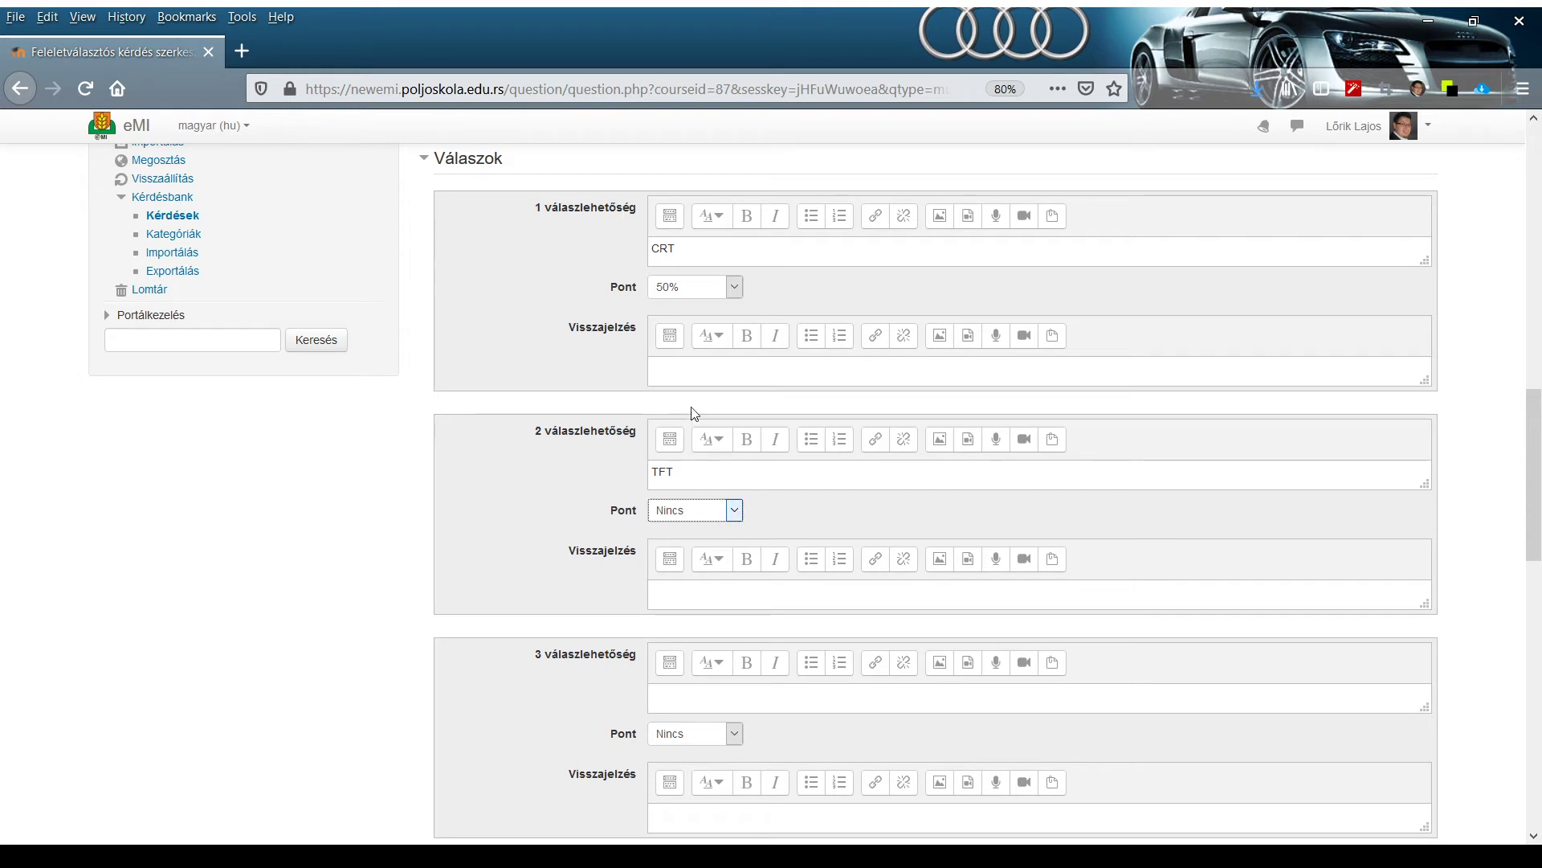
{"action": "left_click", "coordinate": [687, 310]}
- Replace the text of the second answer choice, TFT, with LCD
{"action": "scroll", "coordinate": [927, 502], "scroll_direction": "down", "scroll_amount": 3}
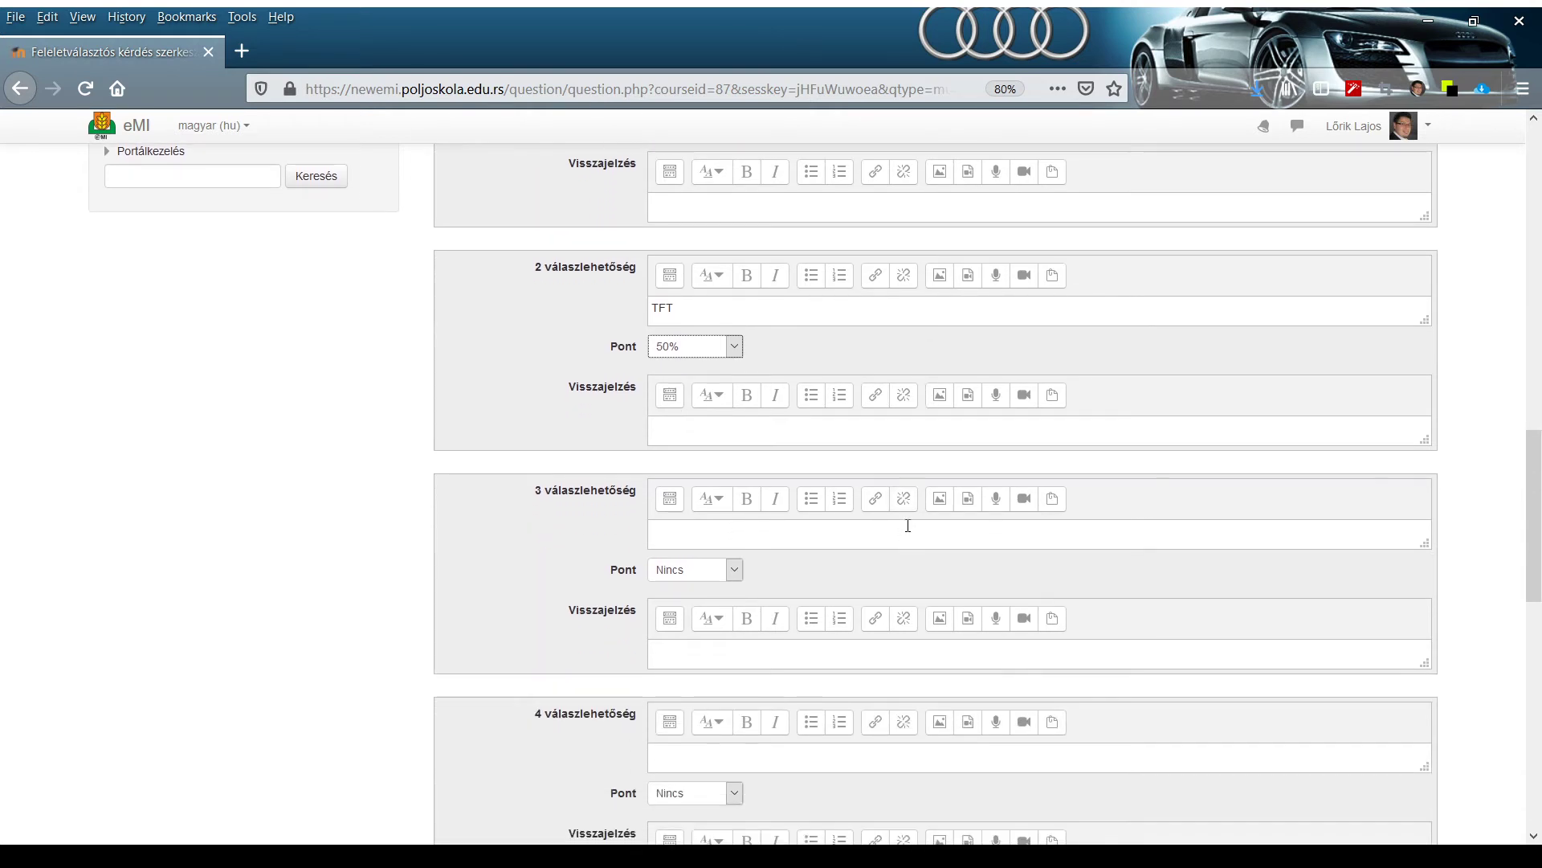
{"action": "left_click", "coordinate": [698, 536]}
{"action": "left_click_drag", "start_coordinate": [682, 306], "coordinate": [619, 310]}
{"action": "type", "text": "LCD"}
- Enter Mátrix, Tintasugaras and CPU as the third, fourth and fifth answer choices
{"action": "left_click", "coordinate": [691, 528]}
{"action": "type", "text": "Mátrix"}
{"action": "scroll", "coordinate": [623, 623], "scroll_direction": "down", "scroll_amount": 2}
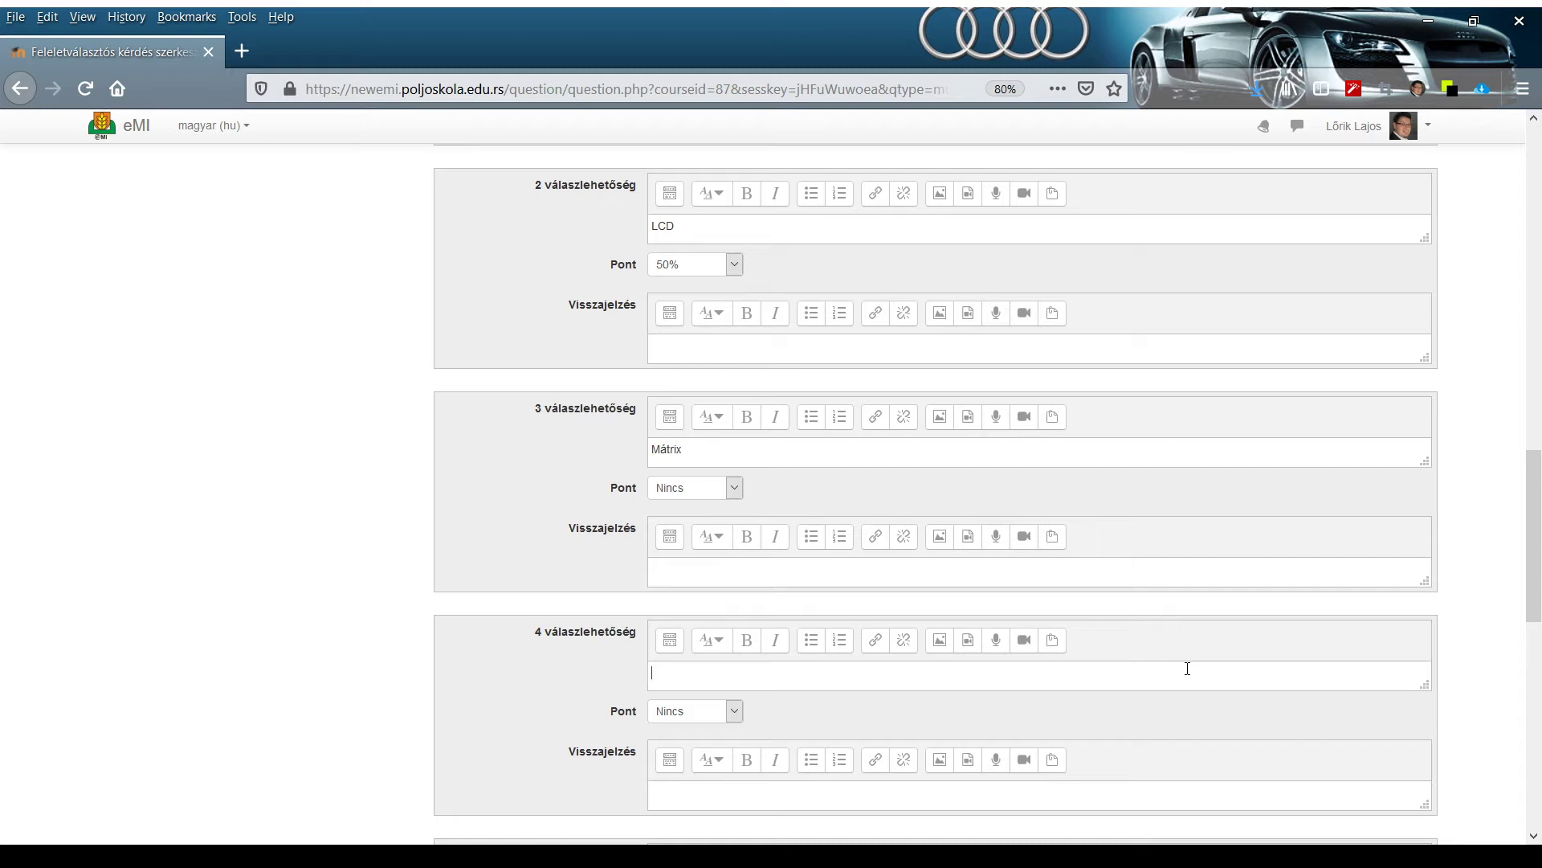
{"action": "type", "text": "Tintasugaras"}
{"action": "scroll", "coordinate": [1188, 668], "scroll_direction": "down", "scroll_amount": 5}
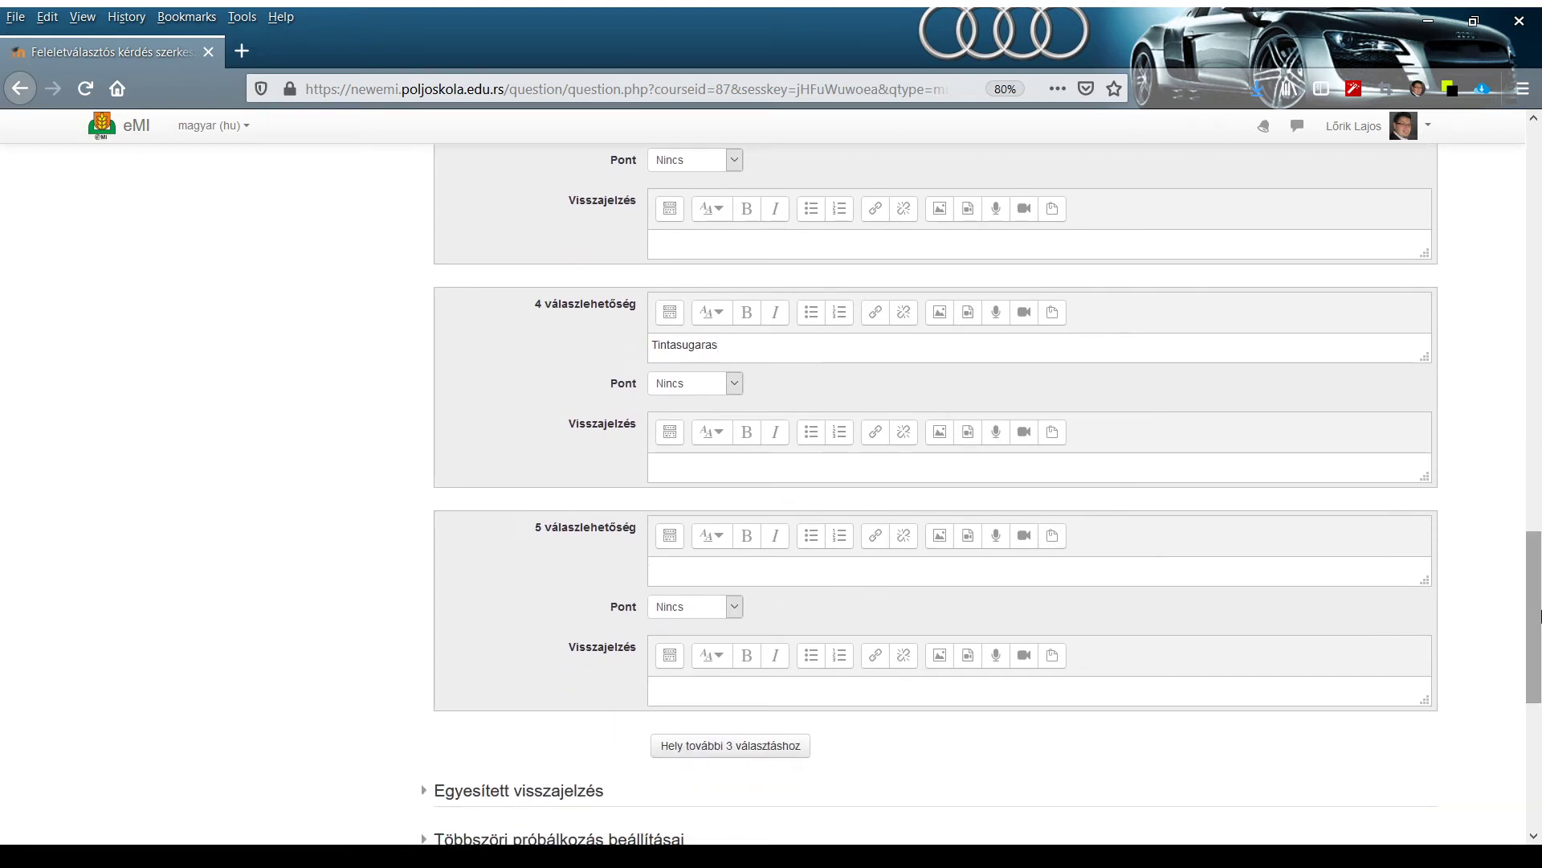
{"action": "type", "text": "CPU"}
- Set the grade (Pont) of the wrong answers Mátrix, Tintasugaras and CPU to -25% each
{"action": "scroll", "coordinate": [1467, 306], "scroll_direction": "up", "scroll_amount": 3}
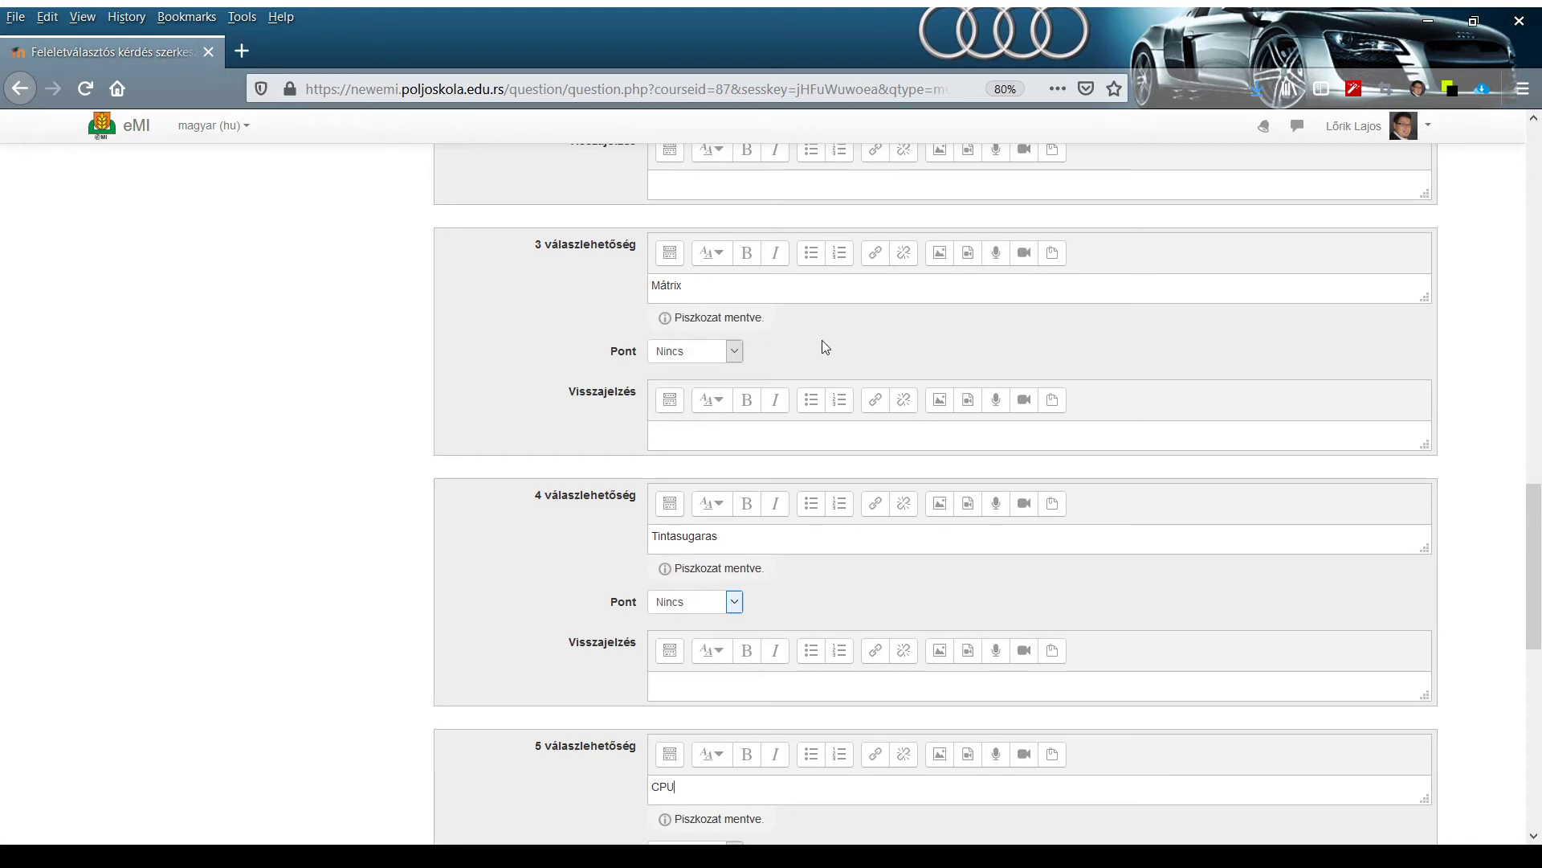
{"action": "left_click", "coordinate": [718, 359]}
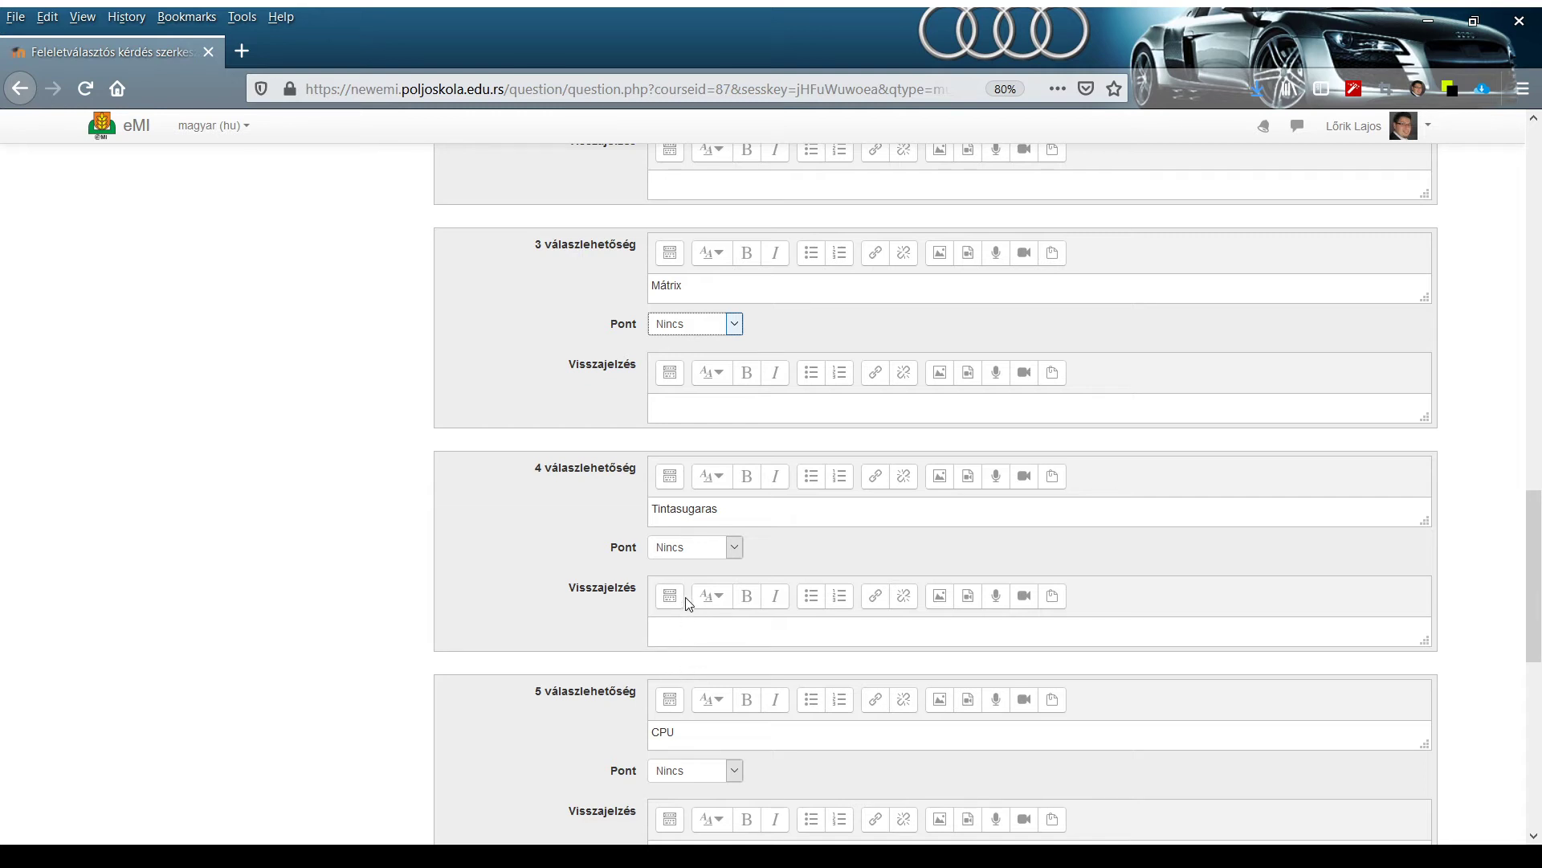
{"action": "type", "text": "-25"}
{"action": "left_click", "coordinate": [714, 550]}
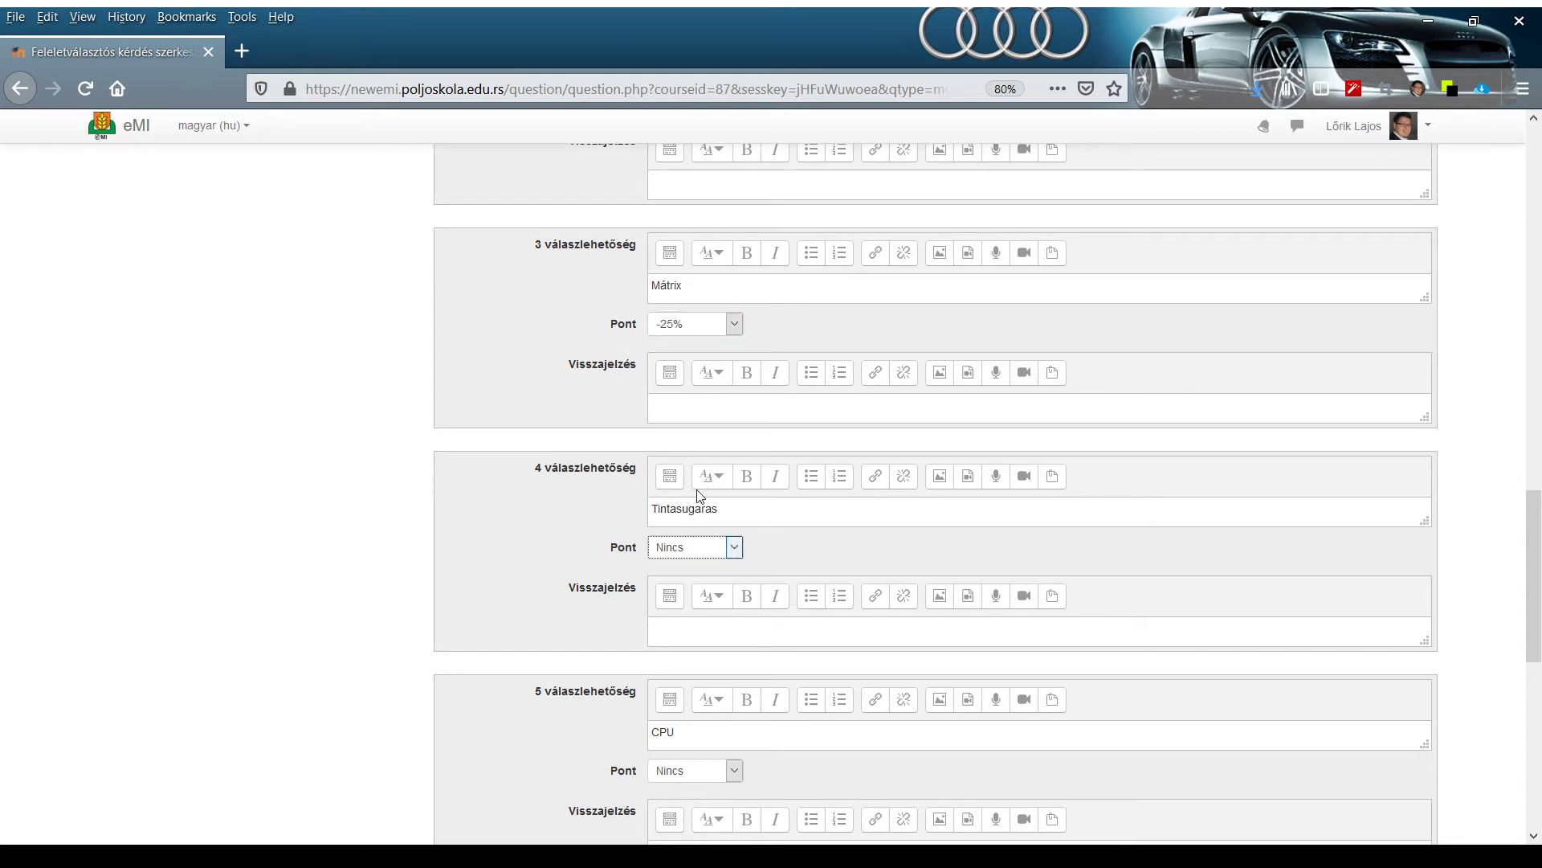
{"action": "type", "text": "-25"}
{"action": "scroll", "coordinate": [585, 528], "scroll_direction": "down", "scroll_amount": 4}
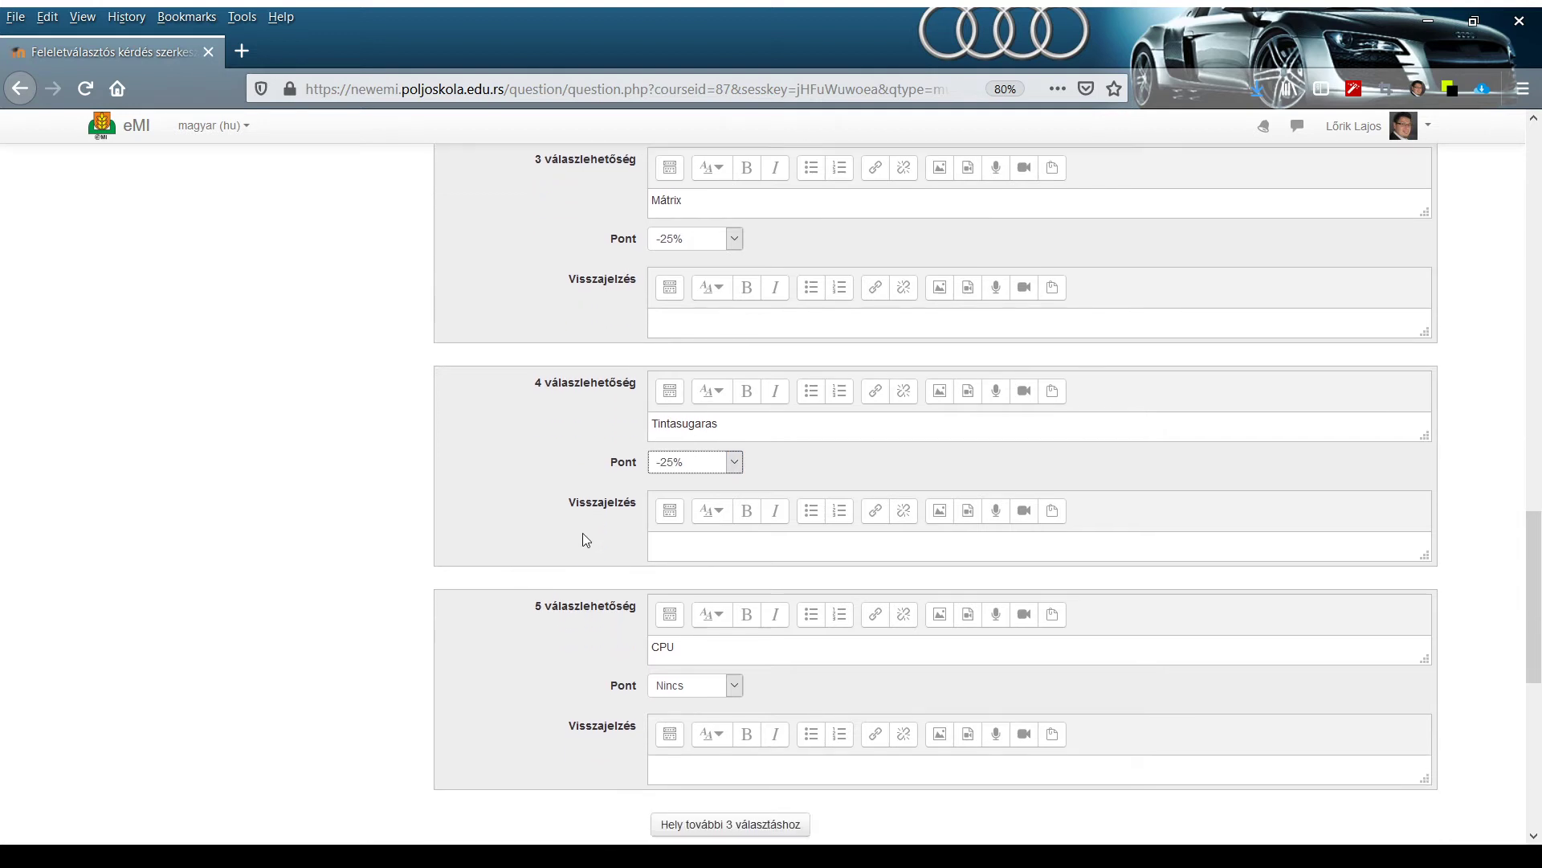
{"action": "left_click", "coordinate": [675, 610]}
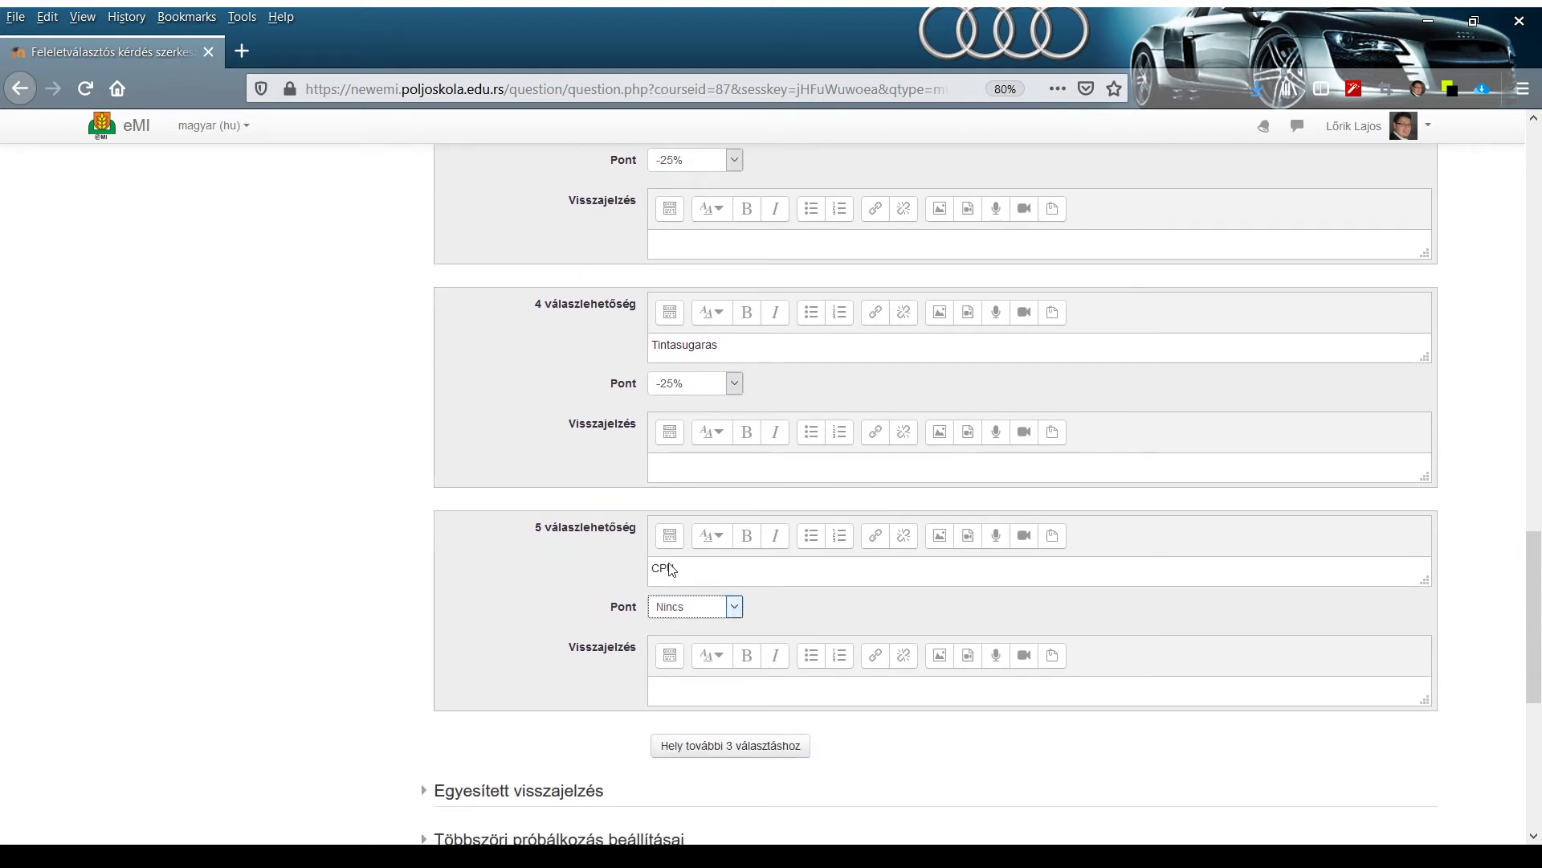
{"action": "key", "text": "minus"}
{"action": "key", "text": "2"}
{"action": "key", "text": "5"}
- Check the Egyesített visszajelzés and Többszöri próbálkozás beállításai sections briefly and save the new multiple-choice question
{"action": "scroll", "coordinate": [936, 501], "scroll_direction": "down", "scroll_amount": 3}
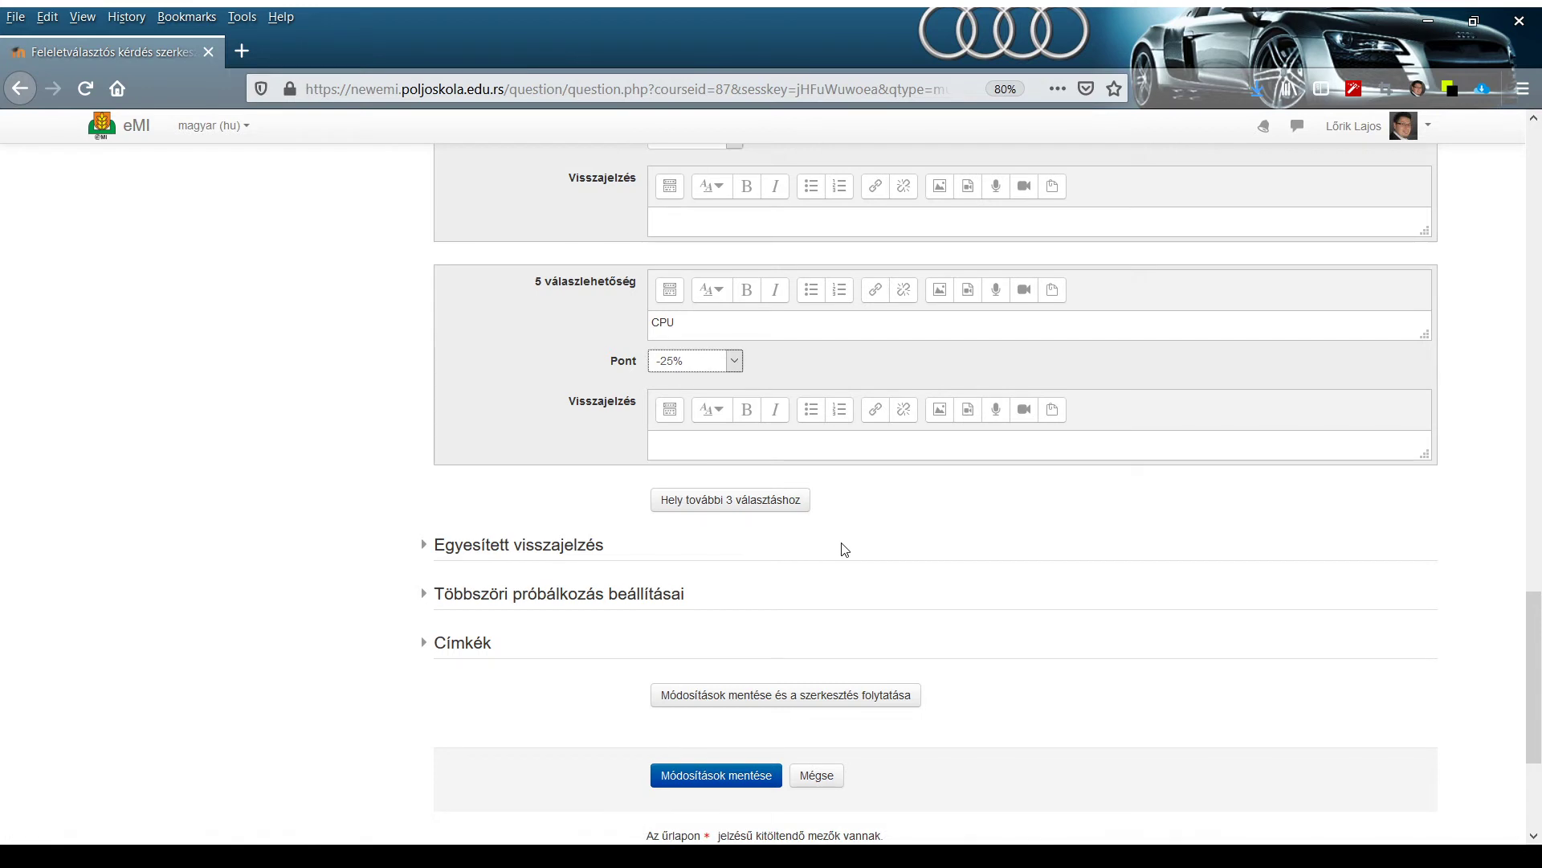
{"action": "left_click", "coordinate": [556, 551]}
{"action": "left_click", "coordinate": [555, 551]}
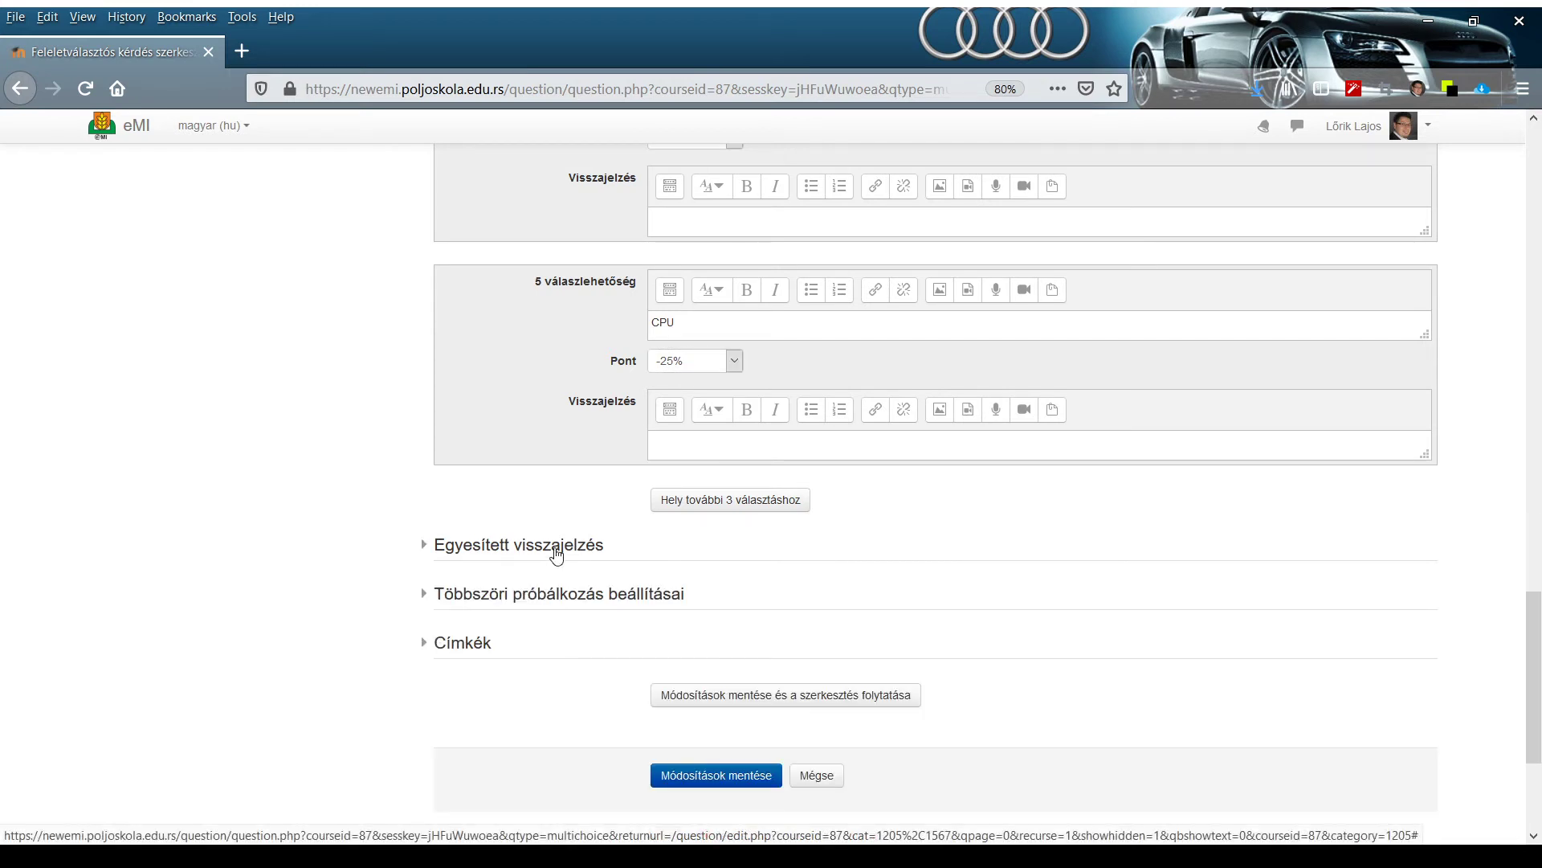
{"action": "left_click", "coordinate": [505, 594]}
{"action": "left_click", "coordinate": [504, 594]}
{"action": "scroll", "coordinate": [505, 594], "scroll_direction": "down", "scroll_amount": 3}
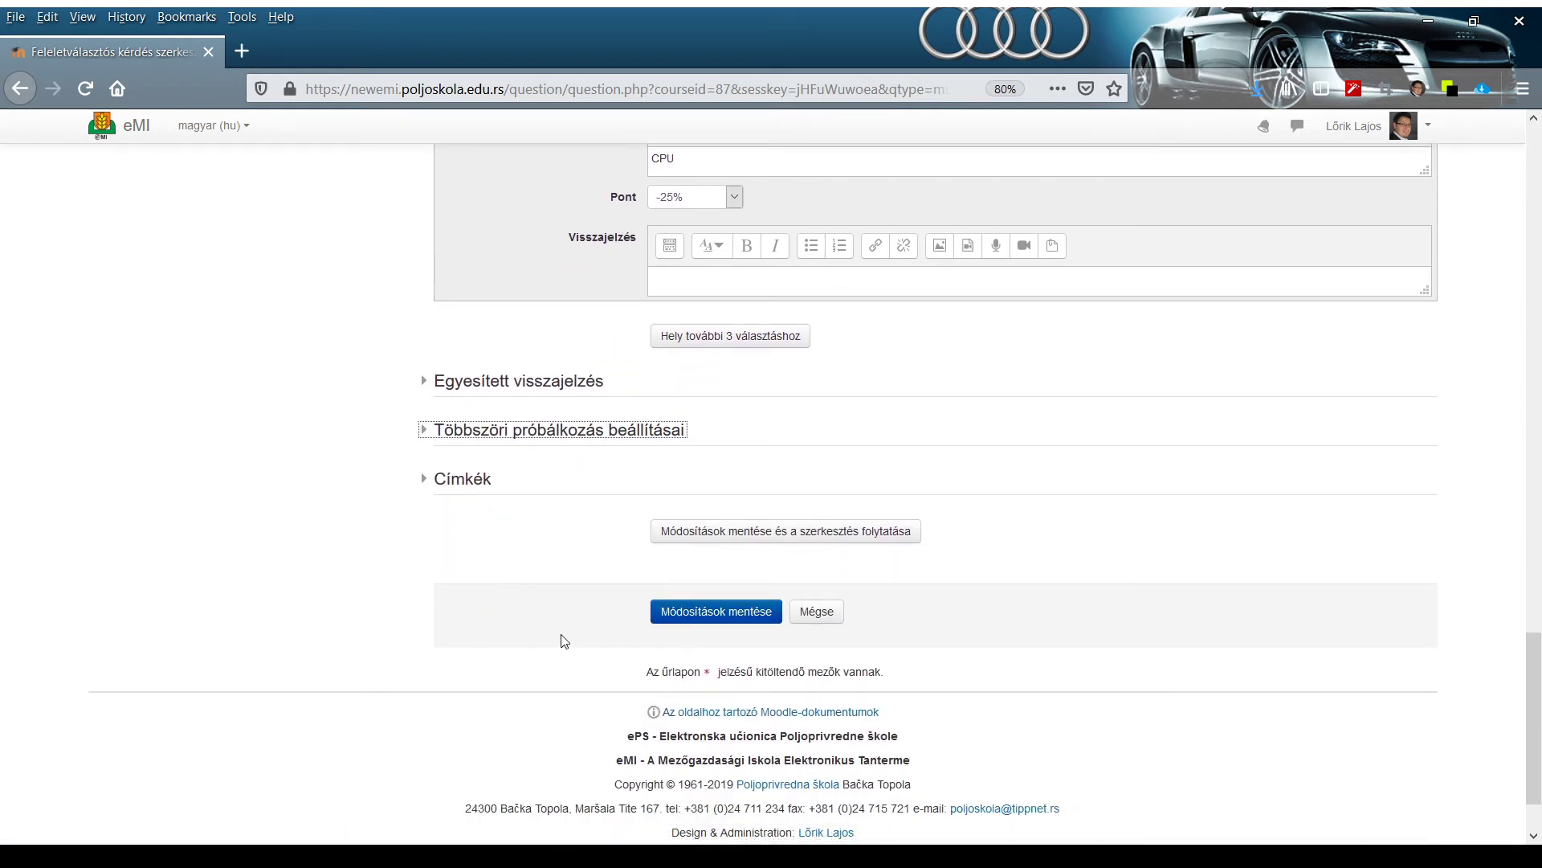
{"action": "left_click", "coordinate": [688, 612]}
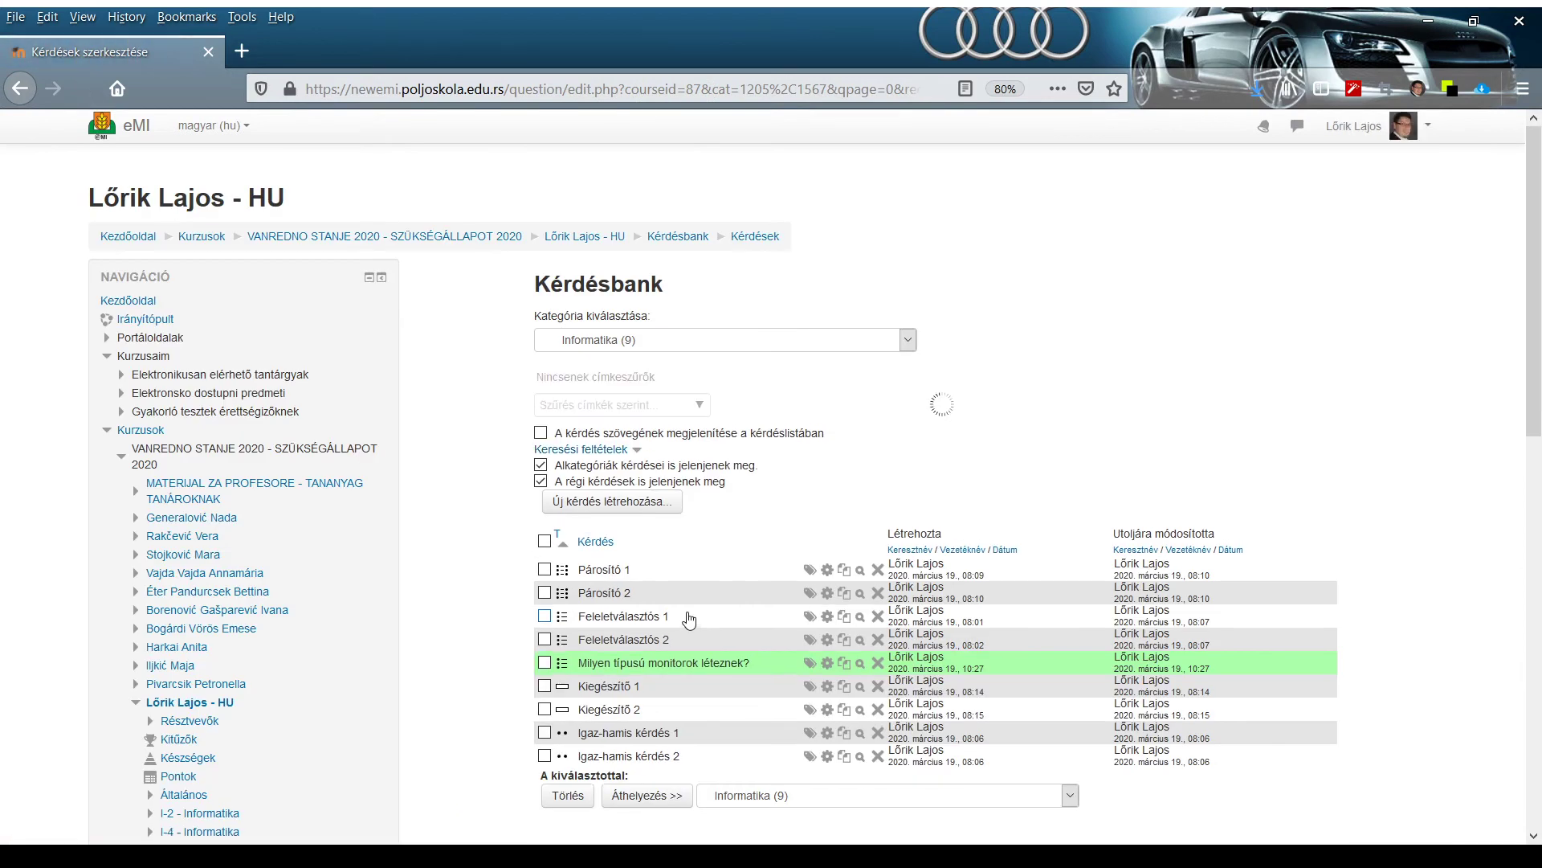
- Preview the question "Milyen típusú monitorok léteznek?" from the question bank list
{"action": "scroll", "coordinate": [609, 636], "scroll_direction": "down", "scroll_amount": 1}
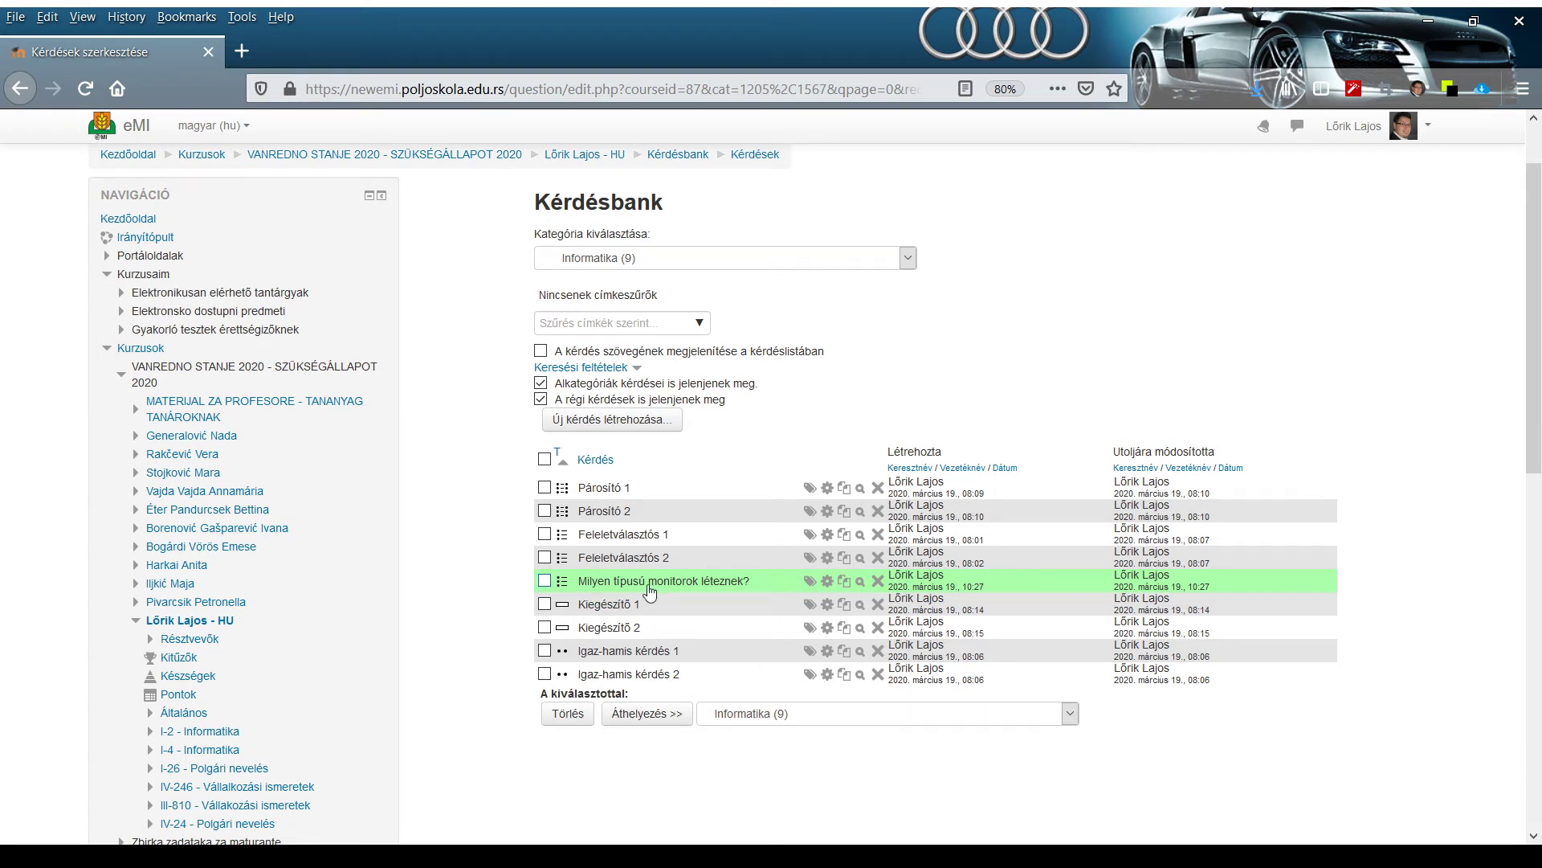
{"action": "left_click", "coordinate": [861, 578]}
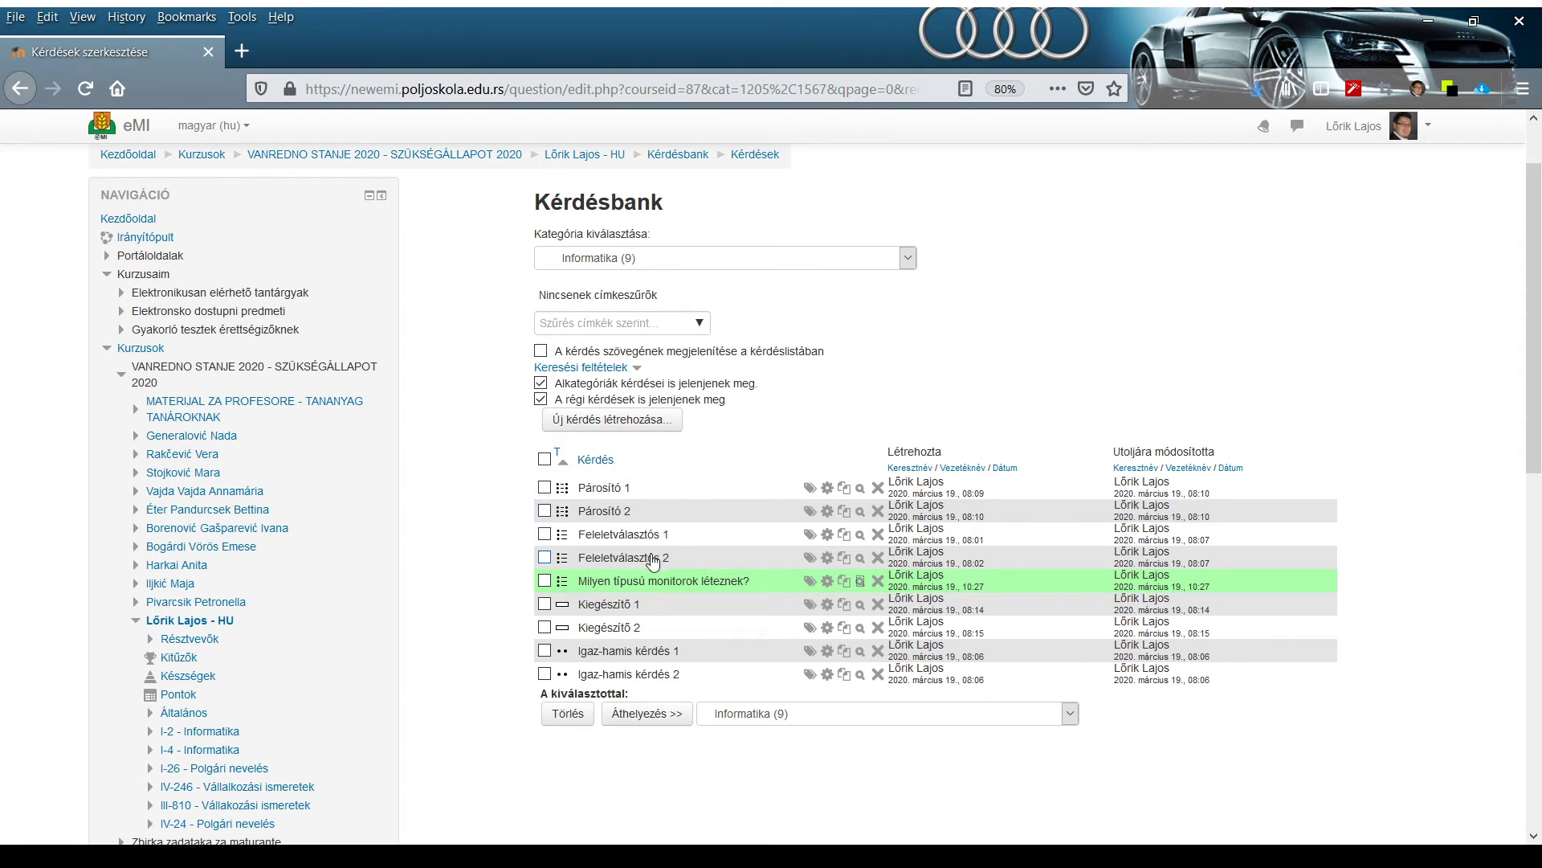
- Open the question "Feleletválasztós 1", review its single-answer setting, default mark and answer grades, and save it without edits
{"action": "left_click", "coordinate": [828, 536]}
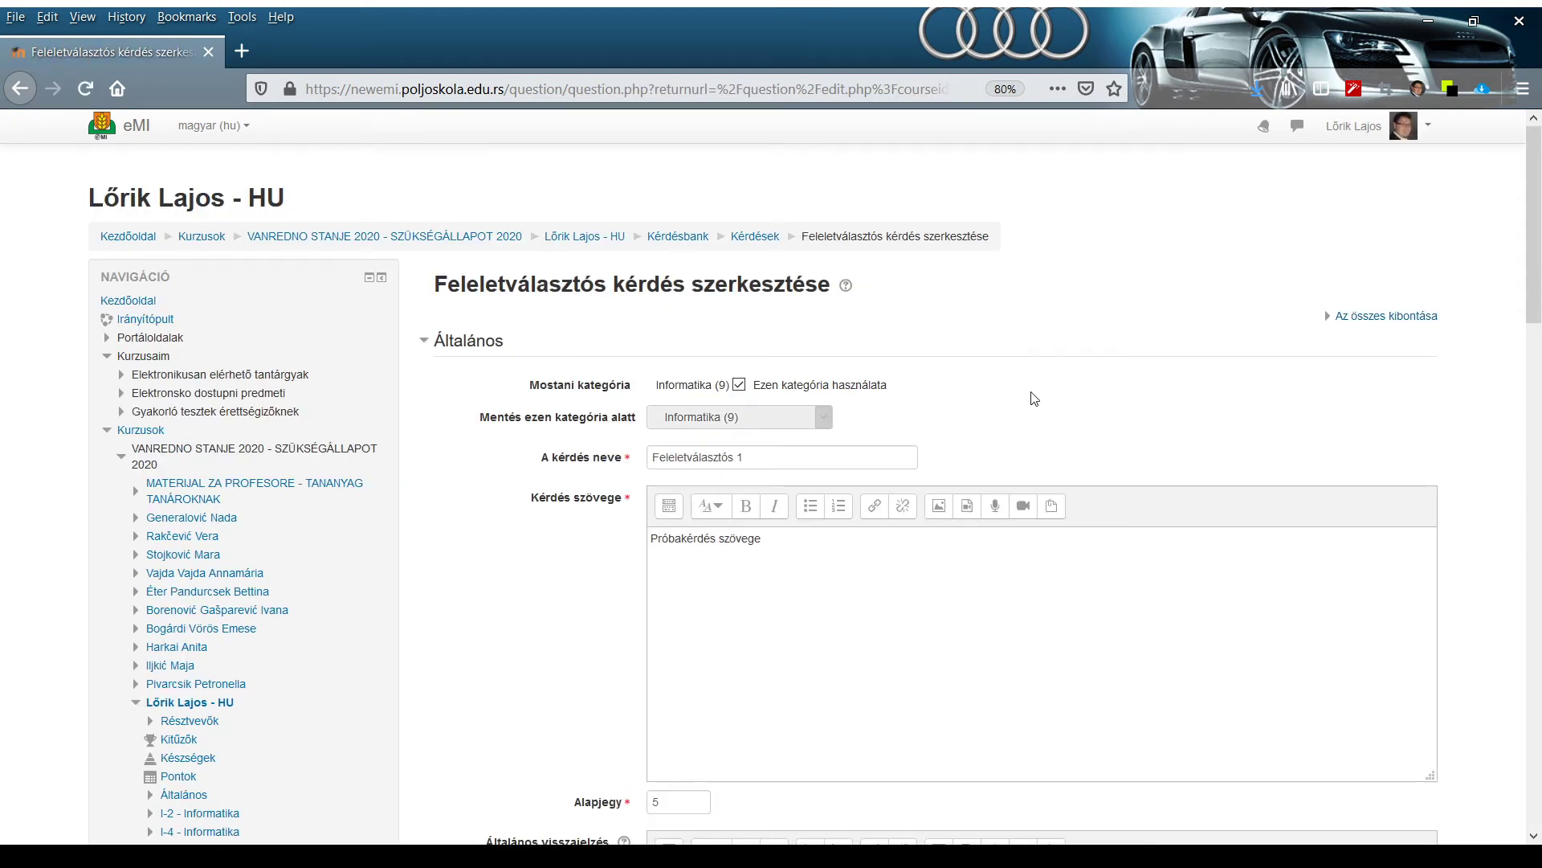
{"action": "scroll", "coordinate": [1032, 398], "scroll_direction": "down", "scroll_amount": 3}
{"action": "scroll", "coordinate": [666, 338], "scroll_direction": "up", "scroll_amount": 1}
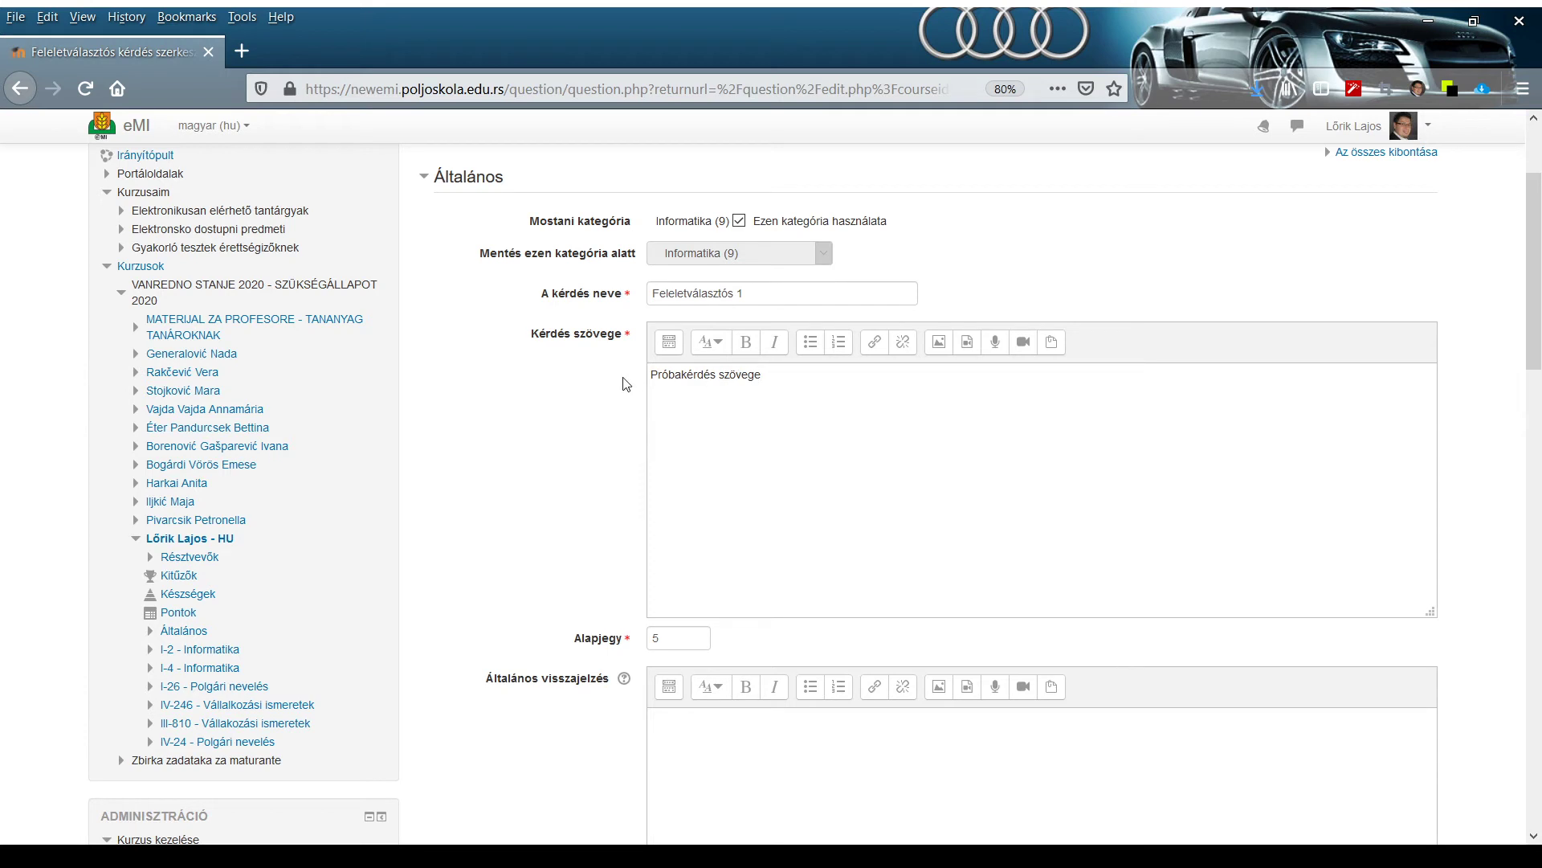
{"action": "scroll", "coordinate": [797, 392], "scroll_direction": "down", "scroll_amount": 3}
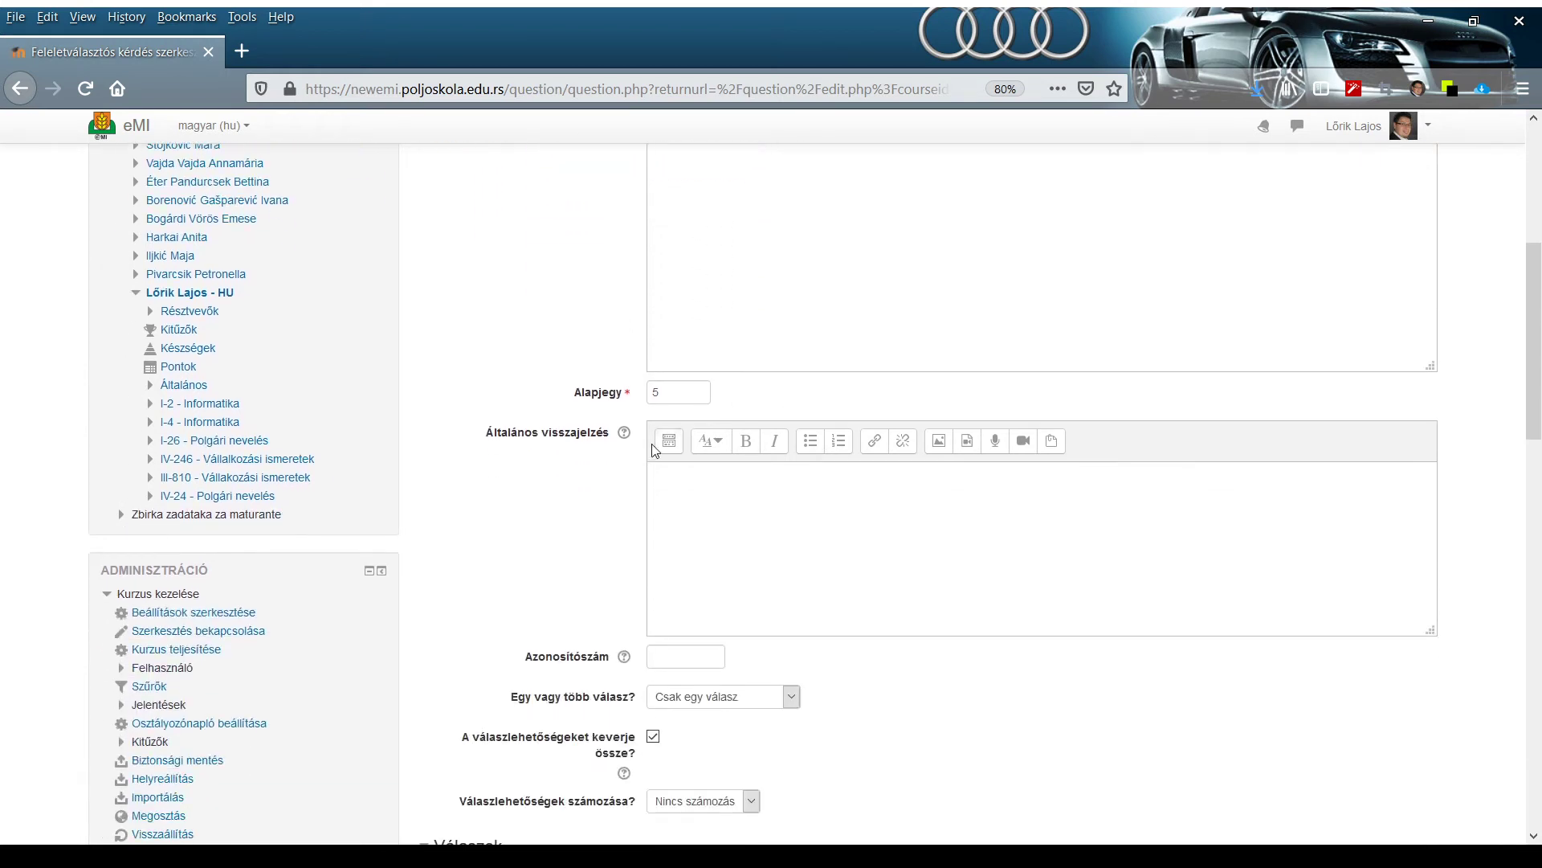
{"action": "left_click", "coordinate": [681, 394]}
{"action": "scroll", "coordinate": [681, 392], "scroll_direction": "down", "scroll_amount": 2}
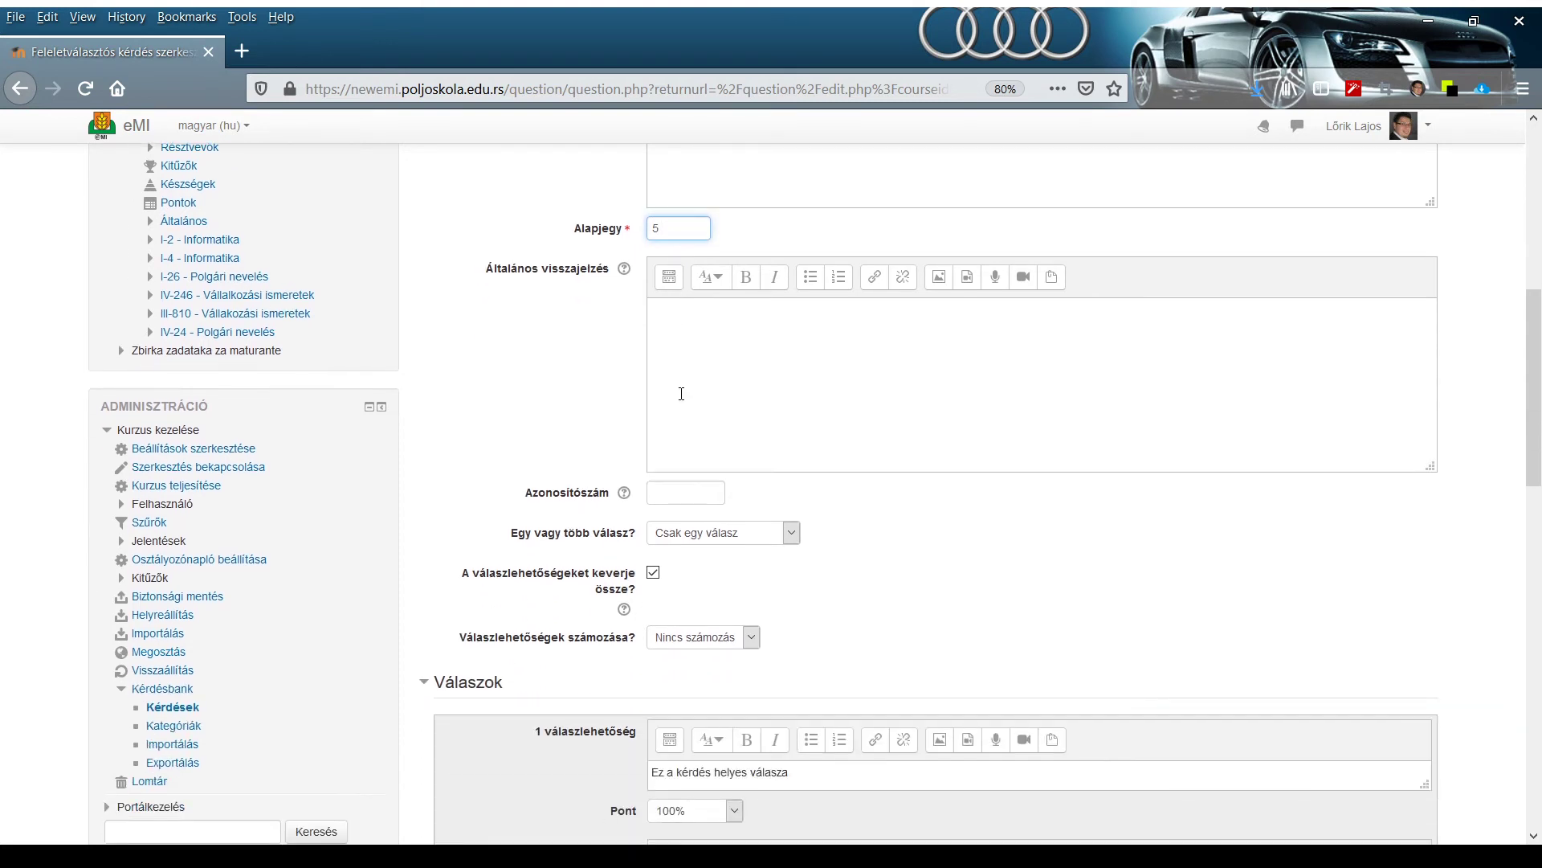
{"action": "scroll", "coordinate": [635, 553], "scroll_direction": "down", "scroll_amount": 1}
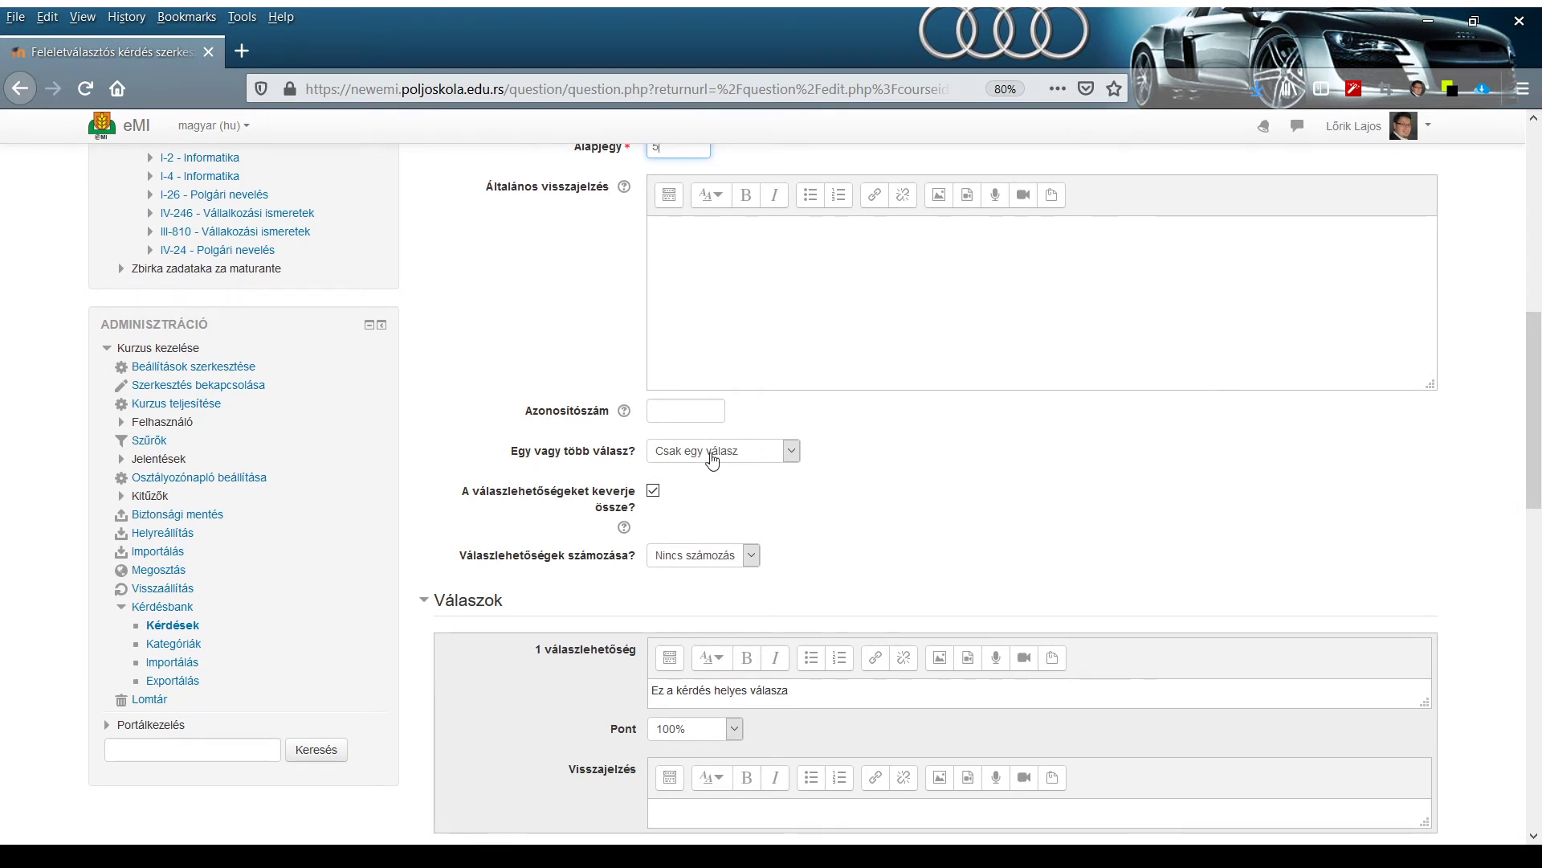
{"action": "scroll", "coordinate": [714, 459], "scroll_direction": "down", "scroll_amount": 2}
{"action": "scroll", "coordinate": [714, 460], "scroll_direction": "down", "scroll_amount": 2}
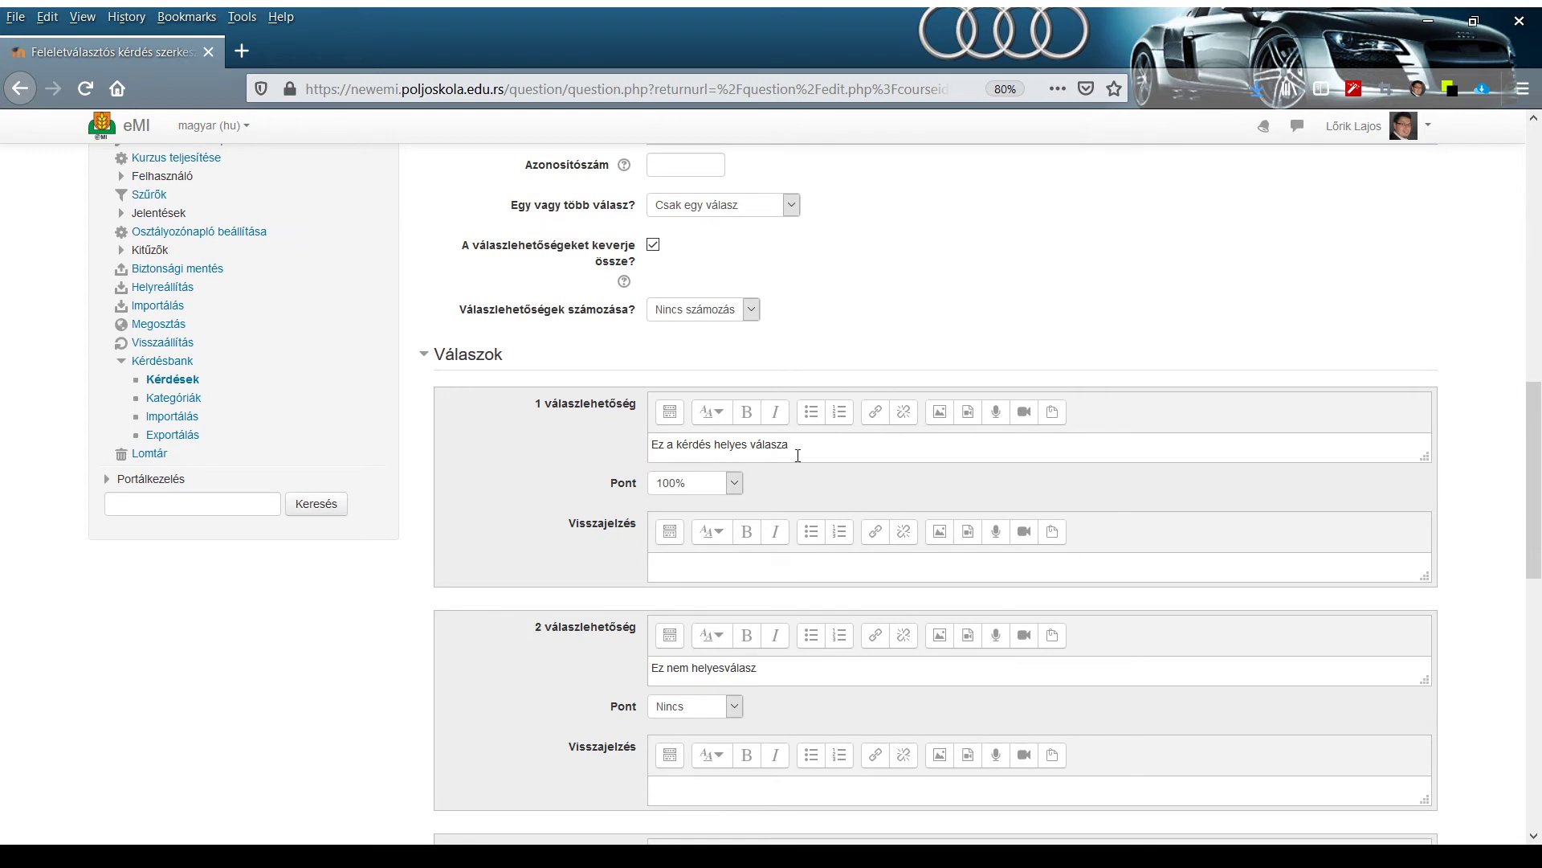
{"action": "scroll", "coordinate": [778, 452], "scroll_direction": "down", "scroll_amount": 1}
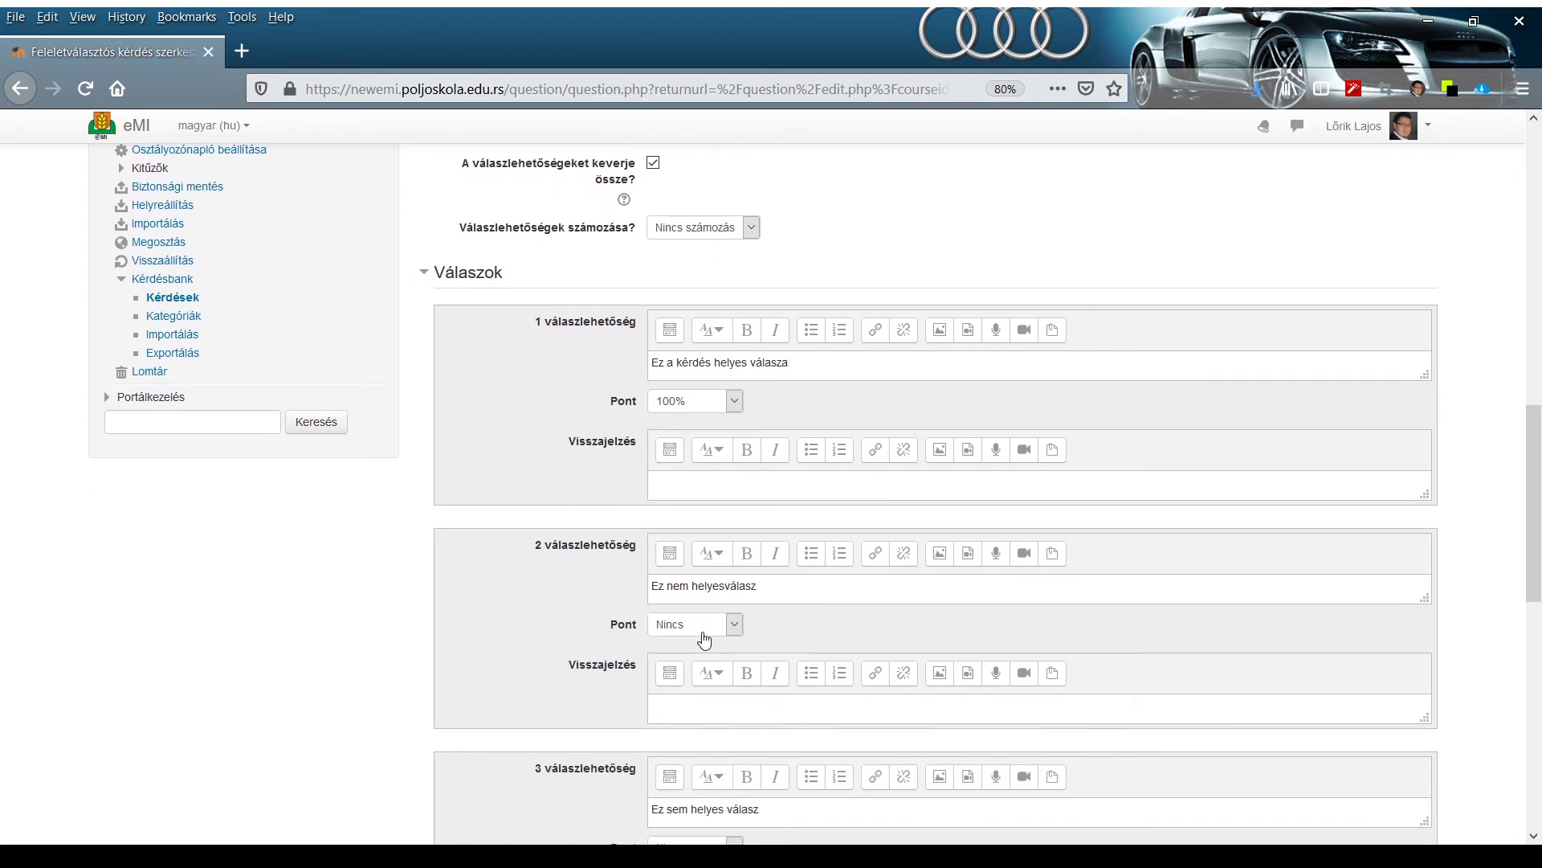
{"action": "scroll", "coordinate": [713, 643], "scroll_direction": "down", "scroll_amount": 6}
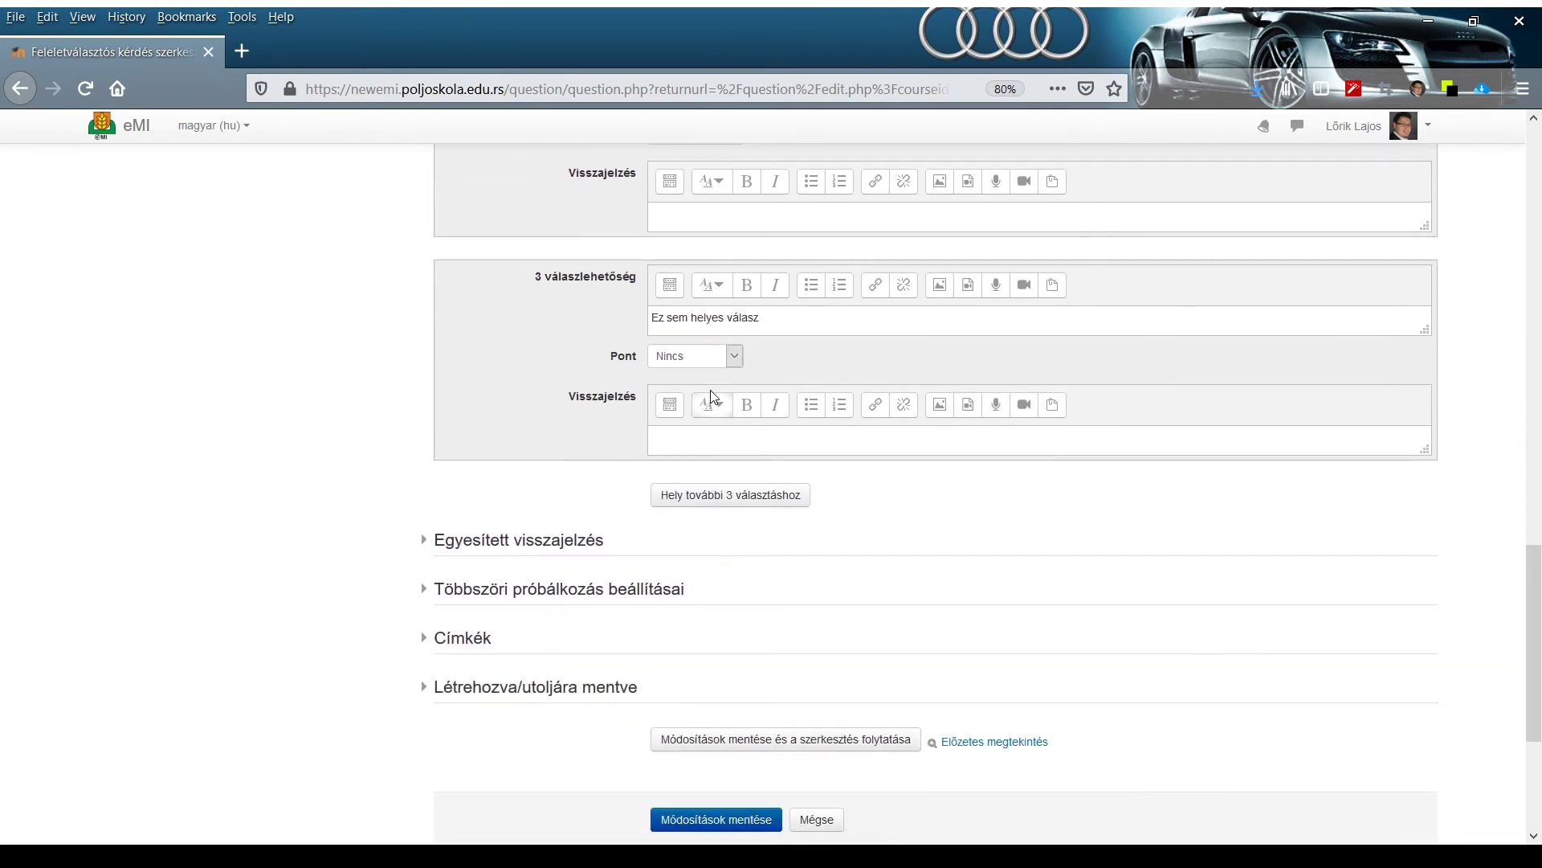
{"action": "scroll", "coordinate": [710, 394], "scroll_direction": "up", "scroll_amount": 3}
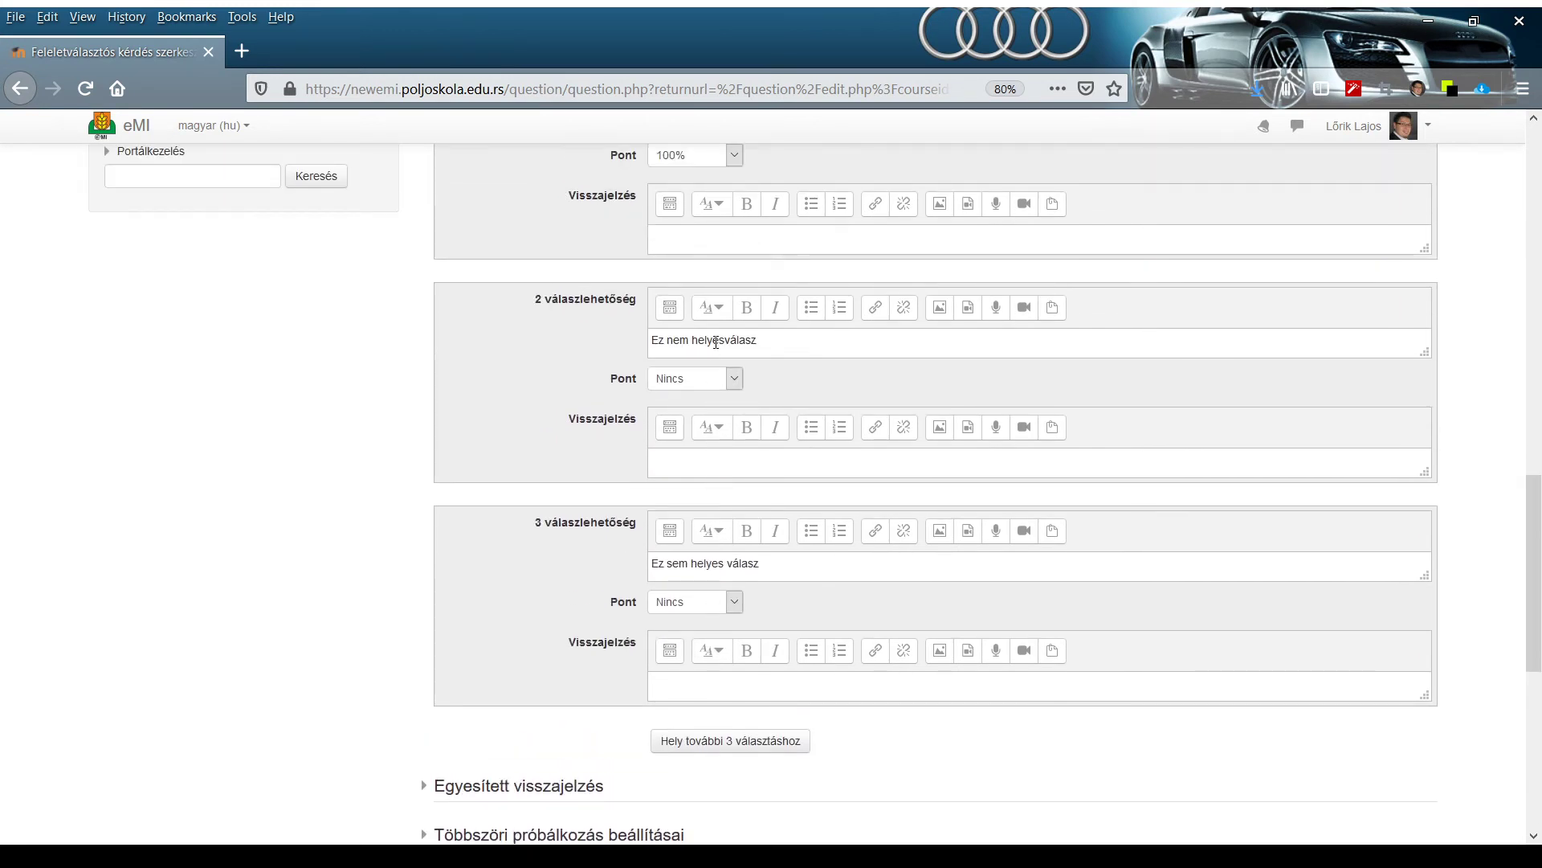
{"action": "scroll", "coordinate": [726, 616], "scroll_direction": "down", "scroll_amount": 5}
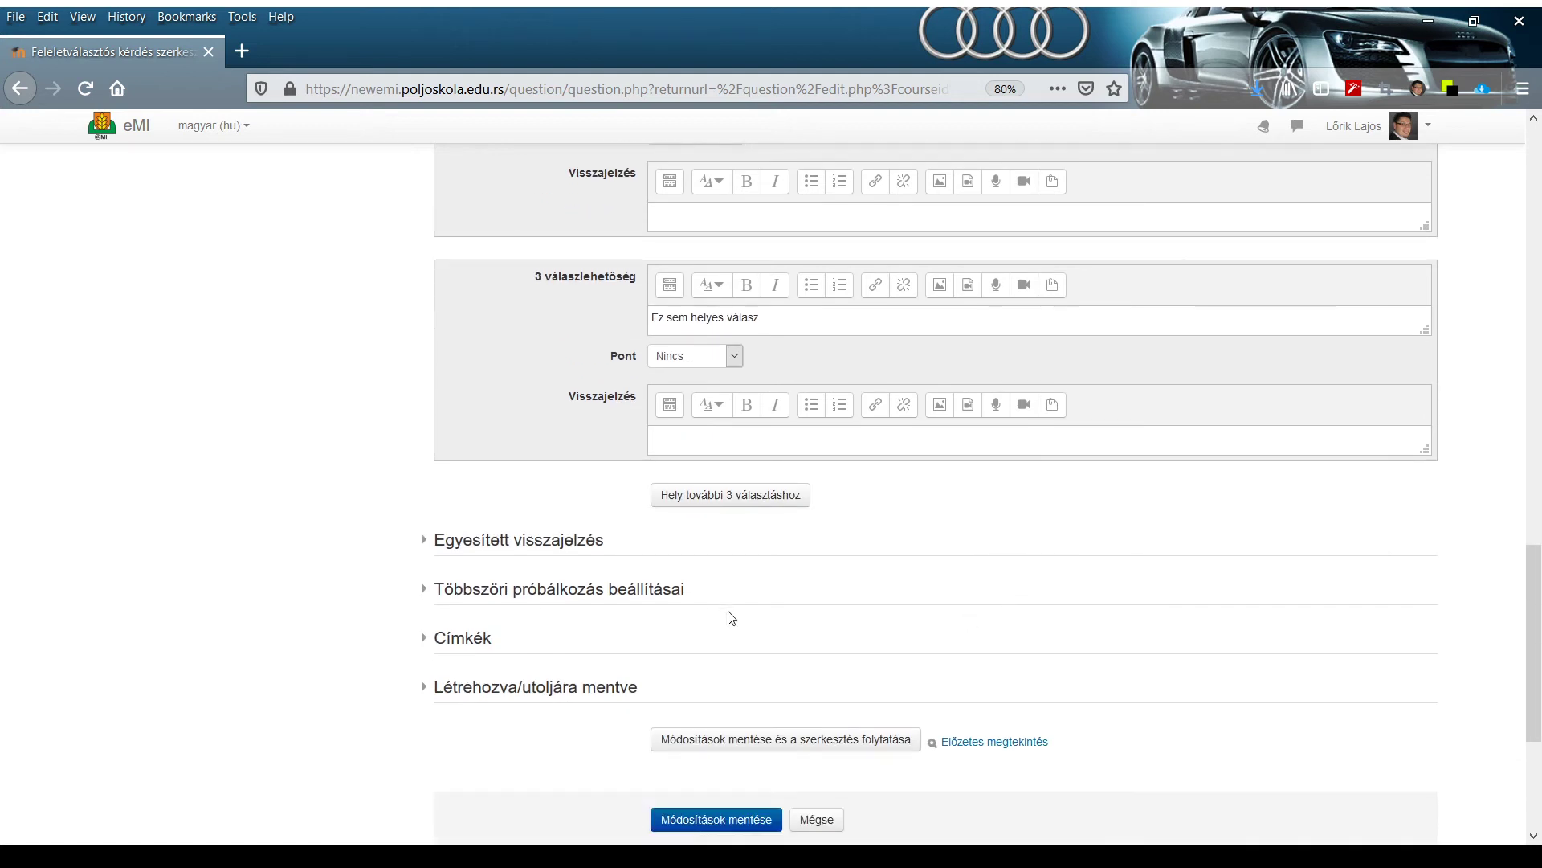
{"action": "left_click", "coordinate": [717, 657]}
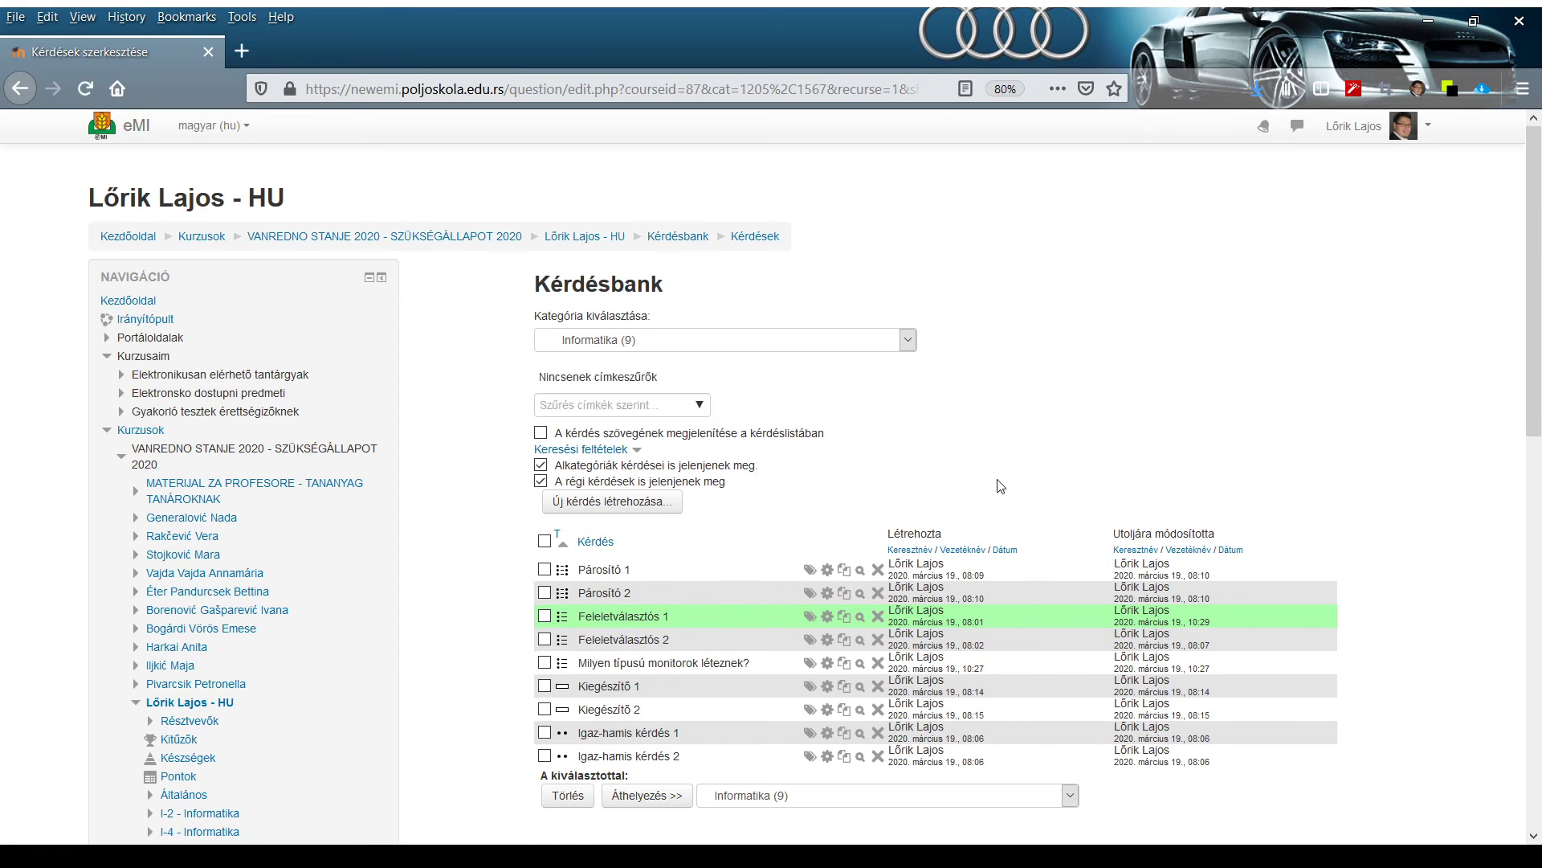
- Start adding a new true/false (Igaz-hamis) question to the question bank
{"action": "left_click", "coordinate": [596, 505]}
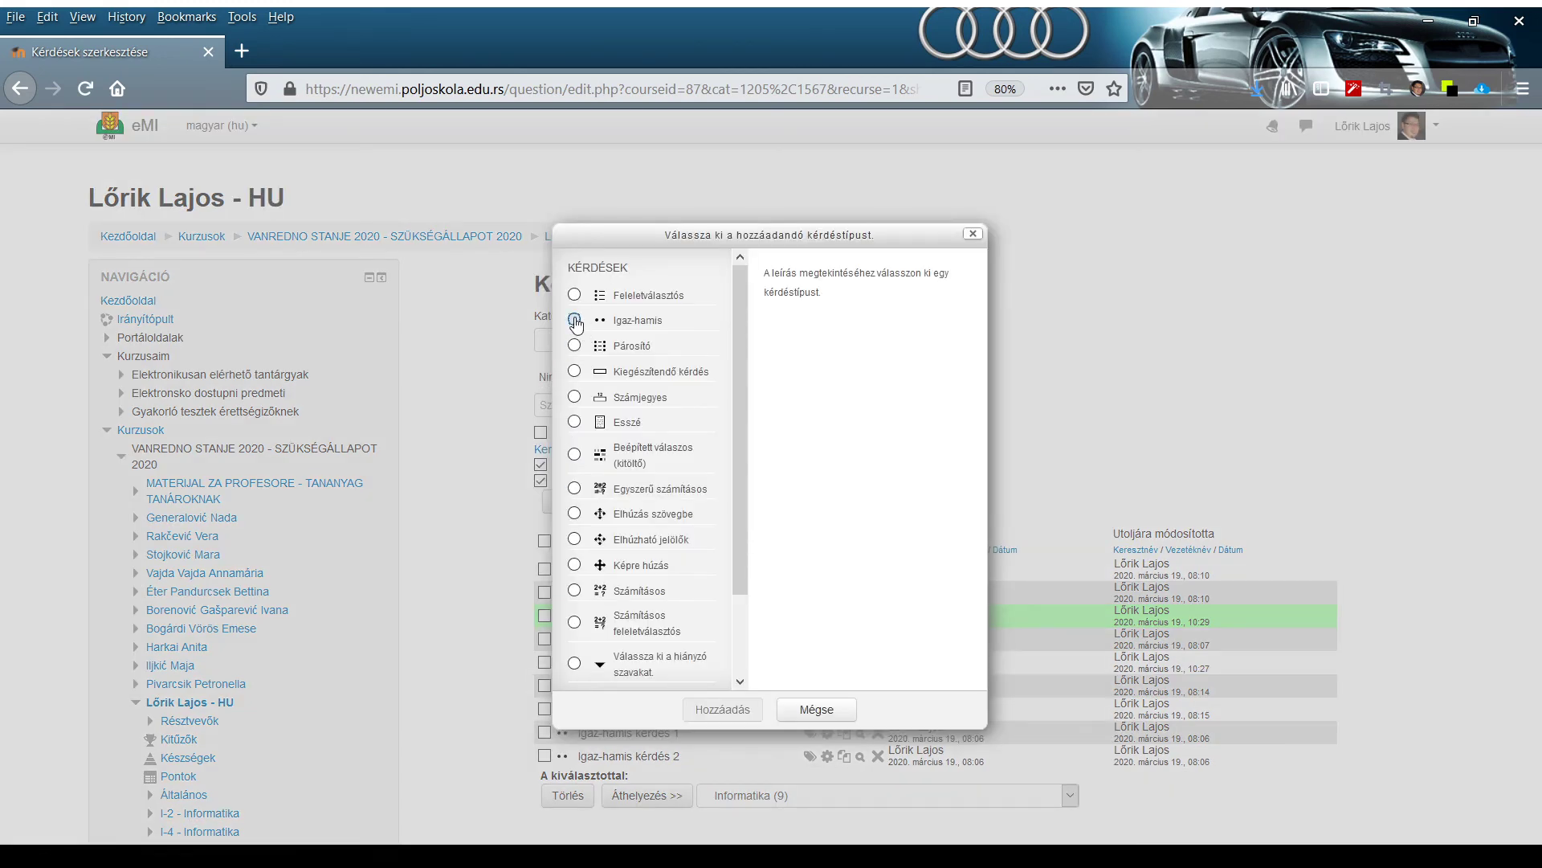
{"action": "left_click", "coordinate": [575, 319]}
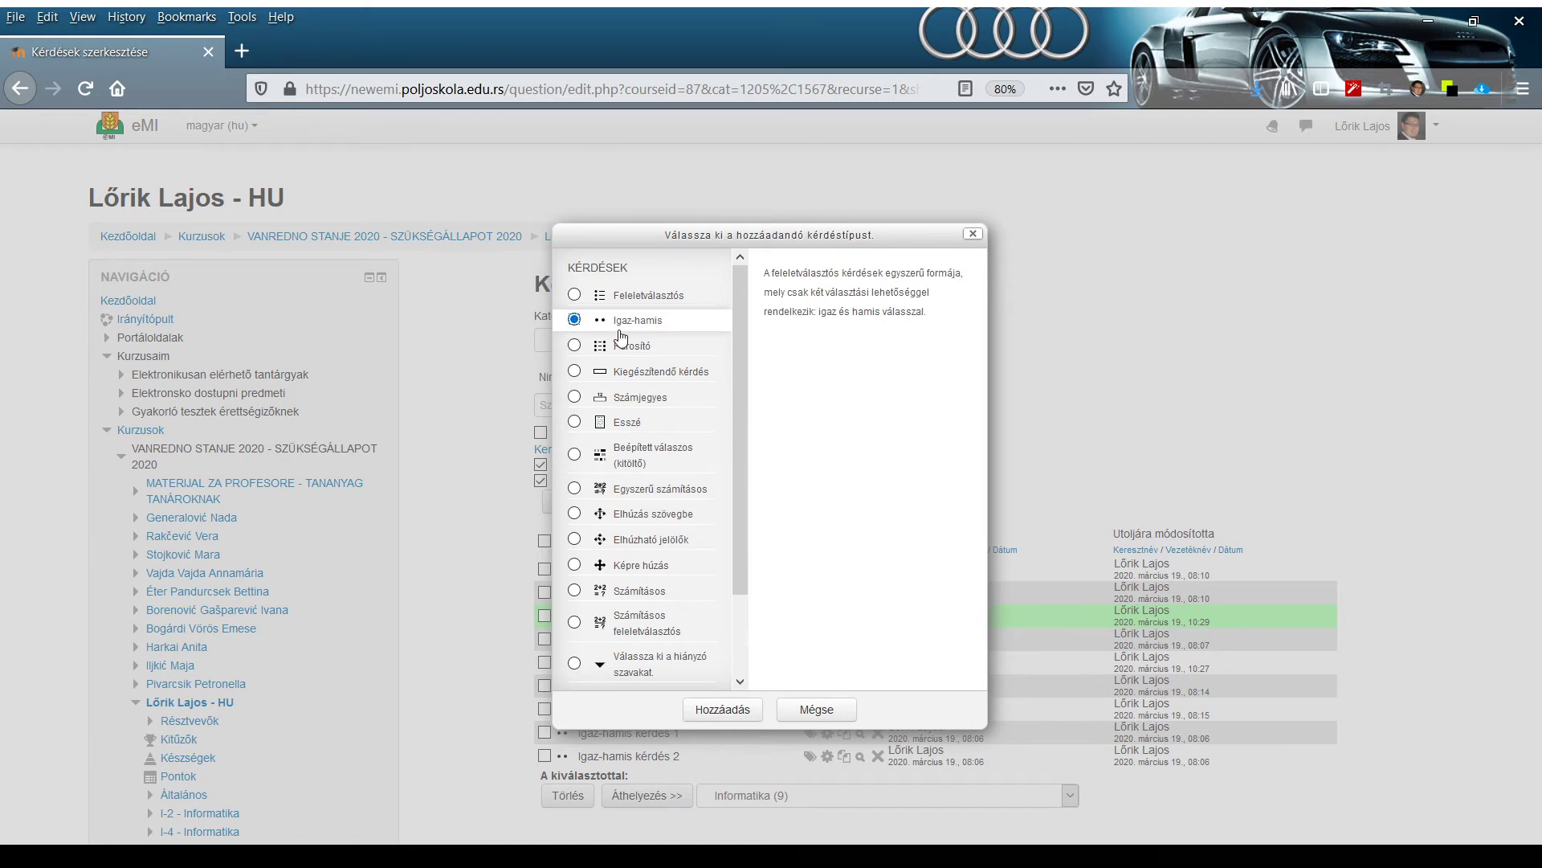
{"action": "left_click", "coordinate": [722, 709]}
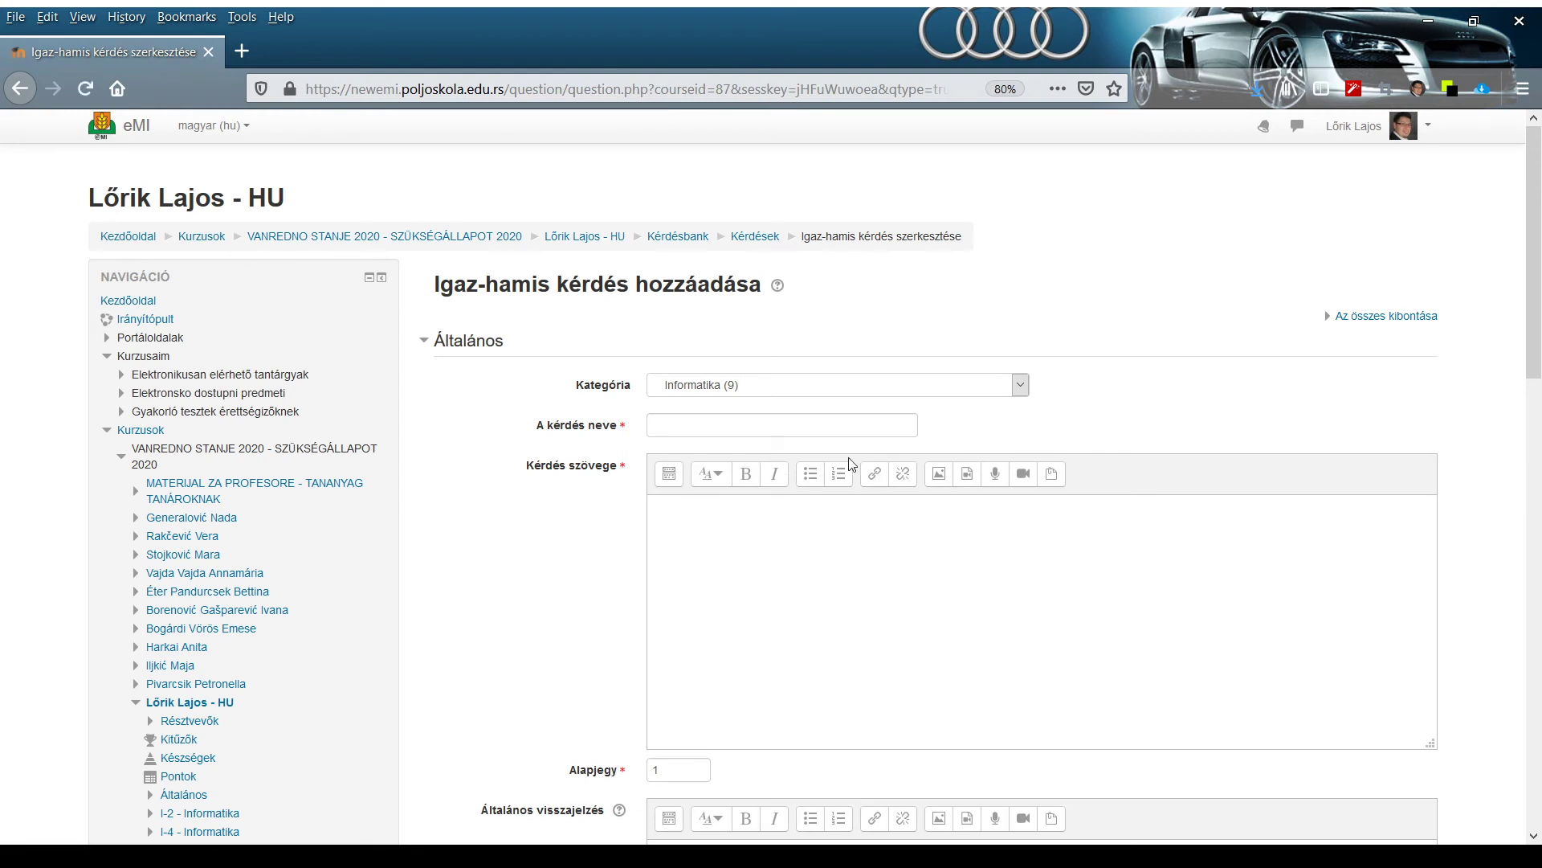
- Enter "A RAM memória bitekből áll, amiket kis áramkörök képviselbek." as the name of the true/false question
{"action": "left_click", "coordinate": [816, 432]}
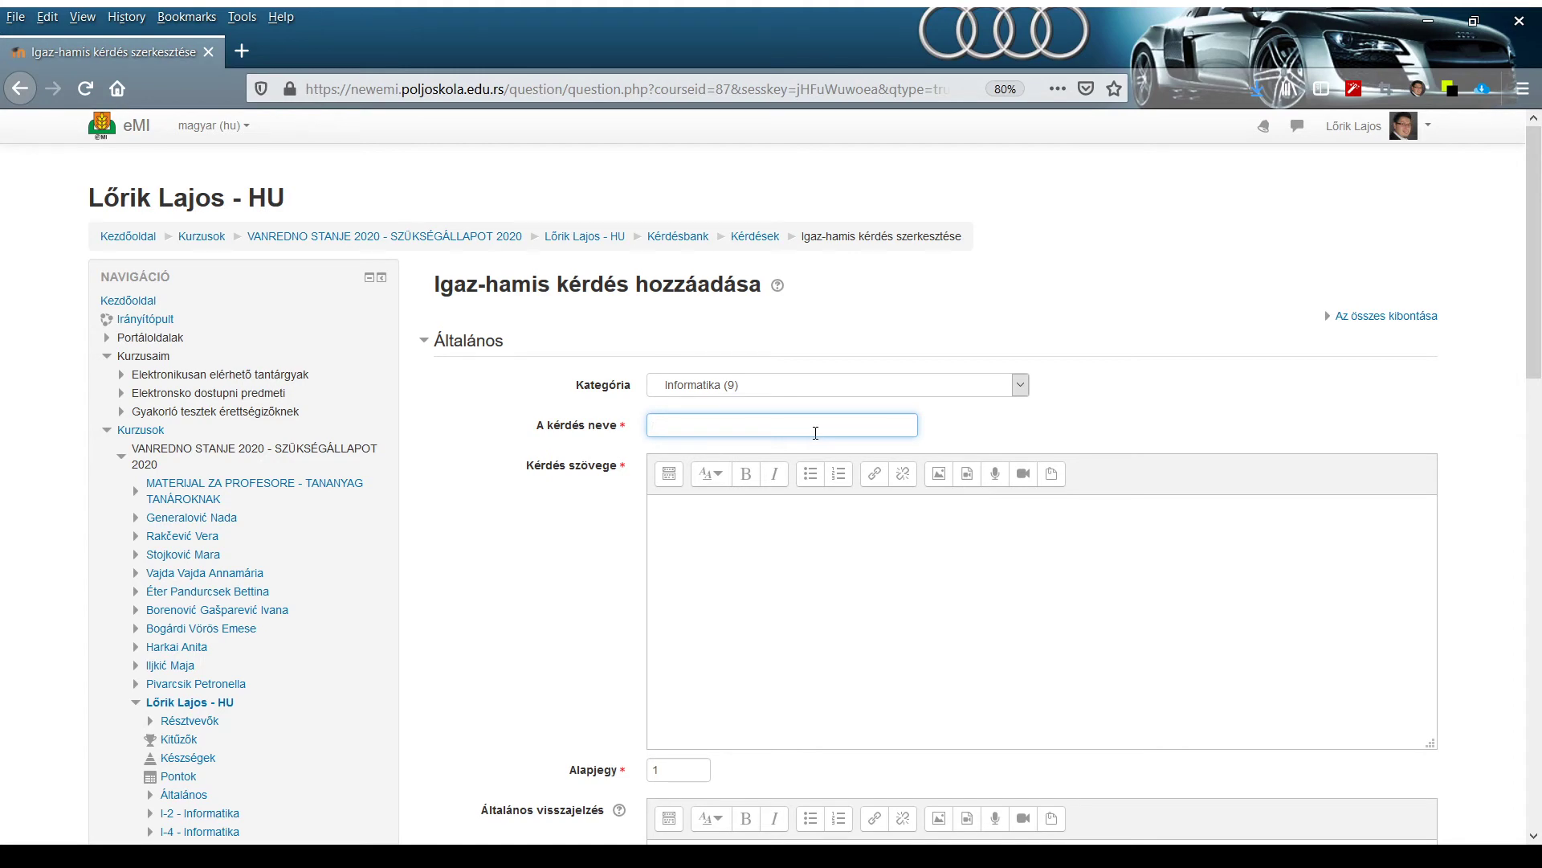
{"action": "scroll", "coordinate": [815, 432], "scroll_direction": "down", "scroll_amount": 6}
{"action": "scroll", "coordinate": [707, 554], "scroll_direction": "up", "scroll_amount": 6}
{"action": "type", "text": "M"}
{"action": "key", "text": "BackSpace"}
{"action": "type", "text": "A RAM memória bitekből áll, amiket kis á"}
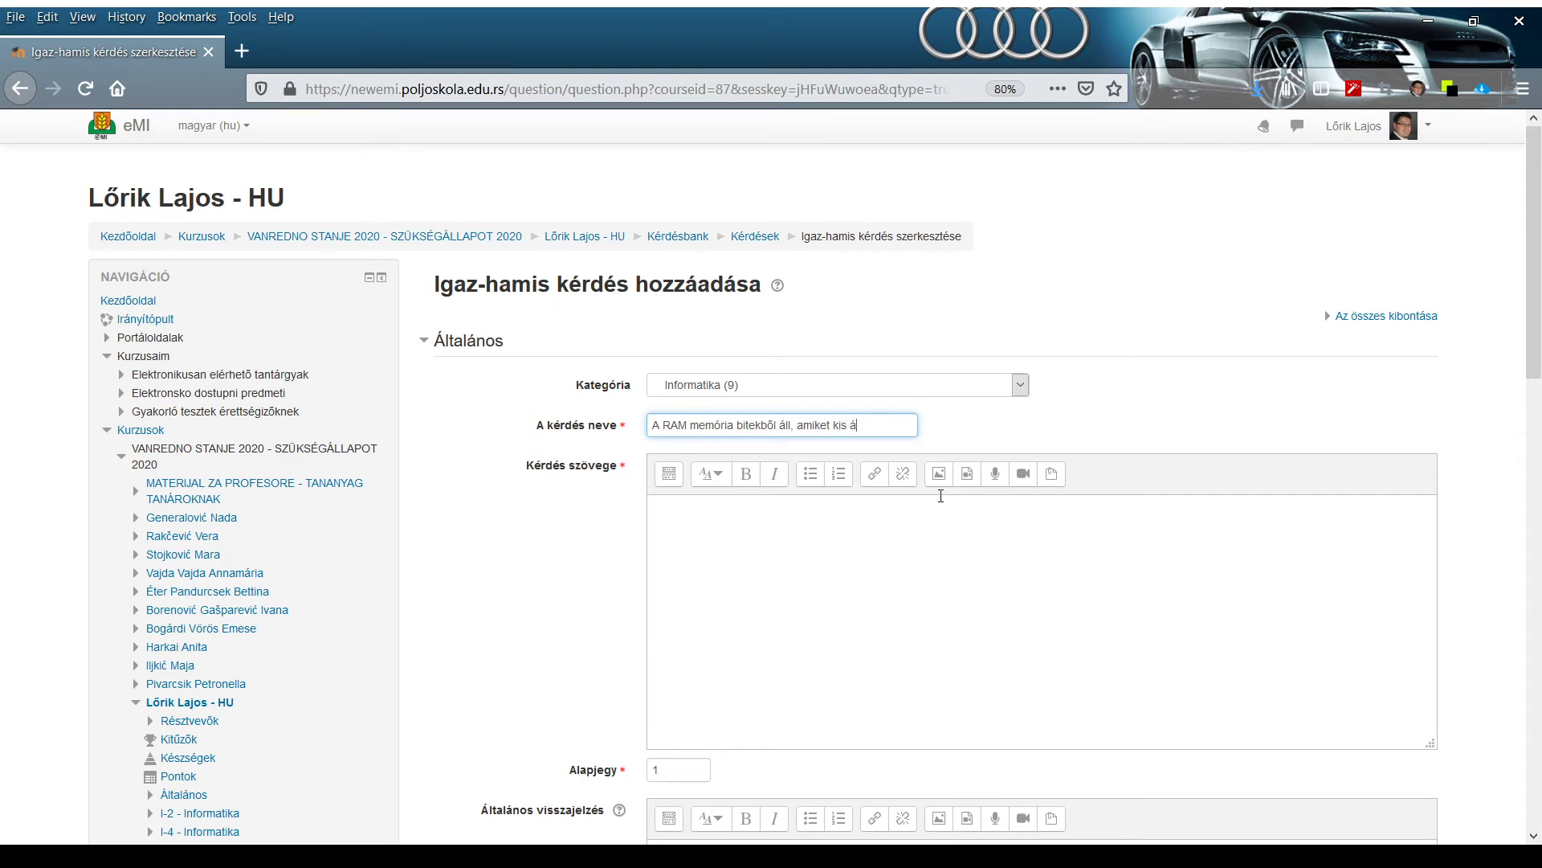
{"action": "type", "text": "ramkörök képviselbek"}
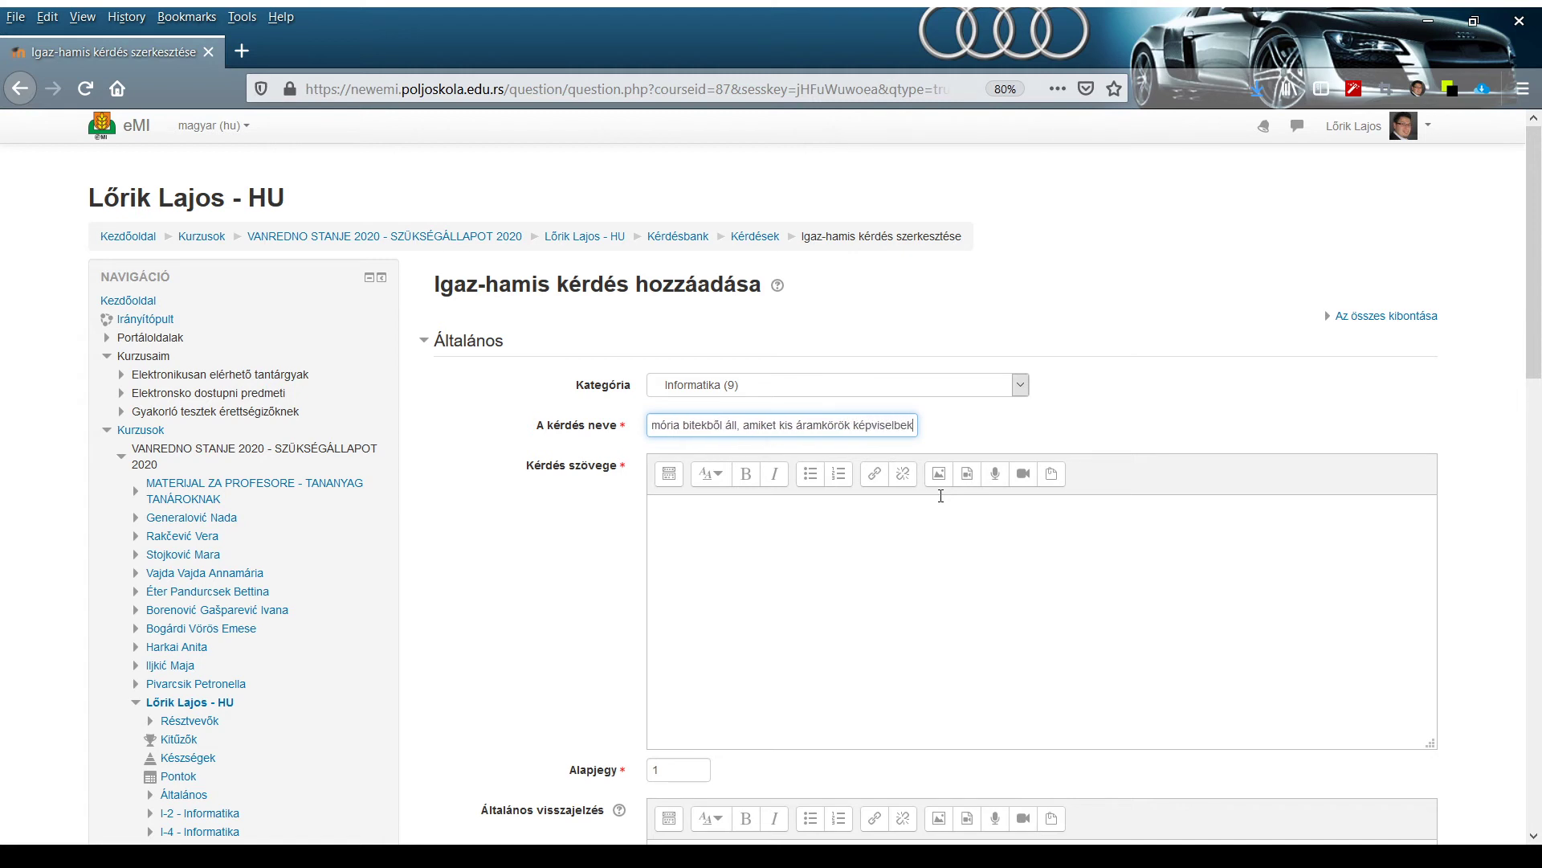
{"action": "type", "text": "."}
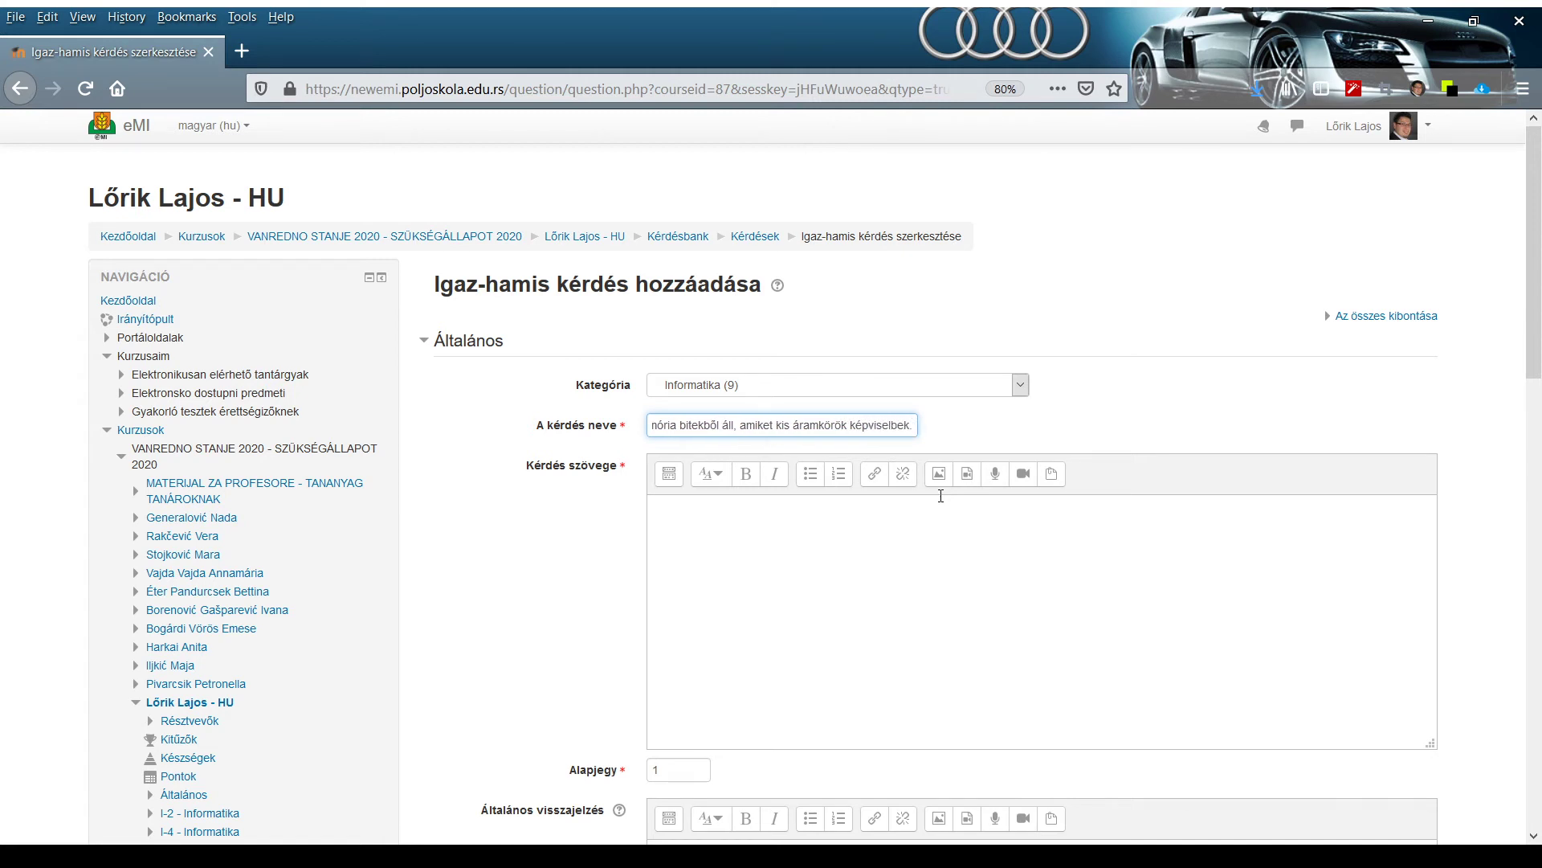
- Copy the true/false question's name into its question text and set the default mark to 10
{"action": "key", "text": "ctrl+a"}
{"action": "key", "text": "ctrl+c"}
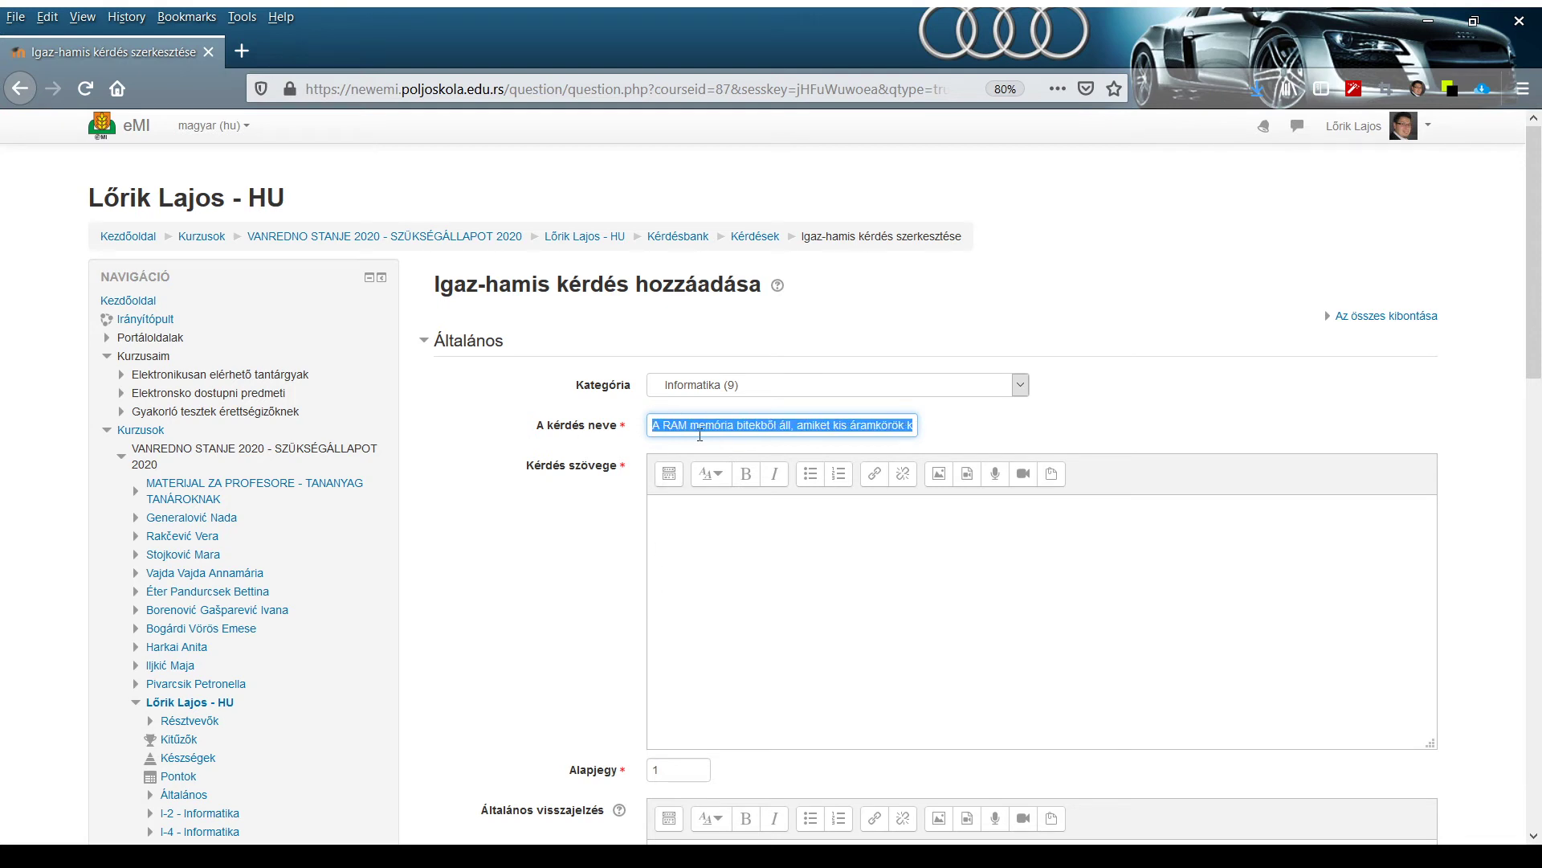
{"action": "left_click", "coordinate": [690, 518]}
{"action": "key", "text": "ctrl+v"}
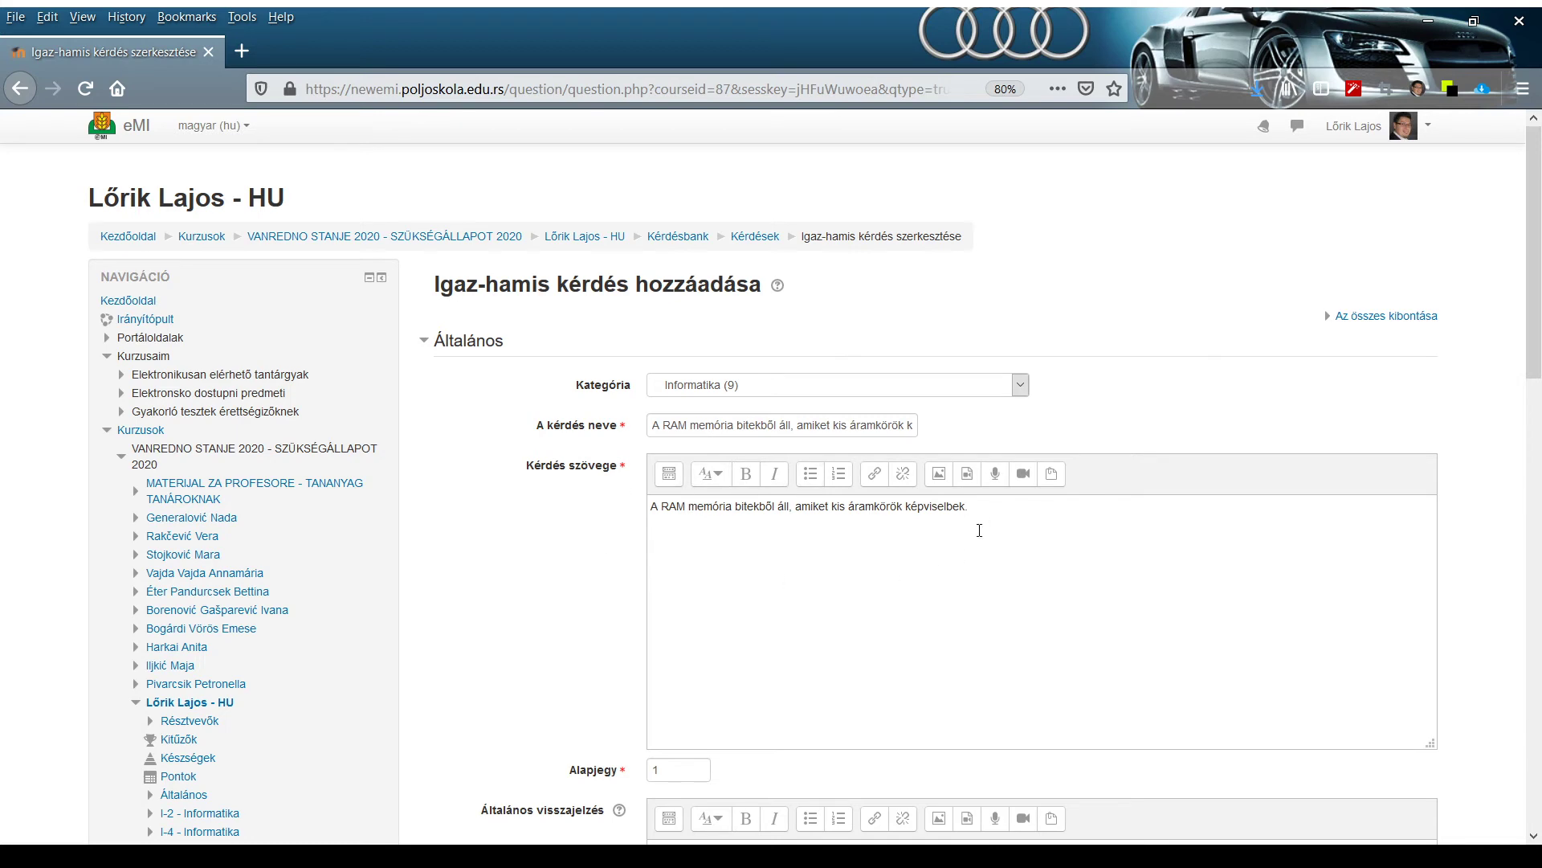
{"action": "scroll", "coordinate": [980, 530], "scroll_direction": "down", "scroll_amount": 3}
{"action": "left_click", "coordinate": [658, 524]}
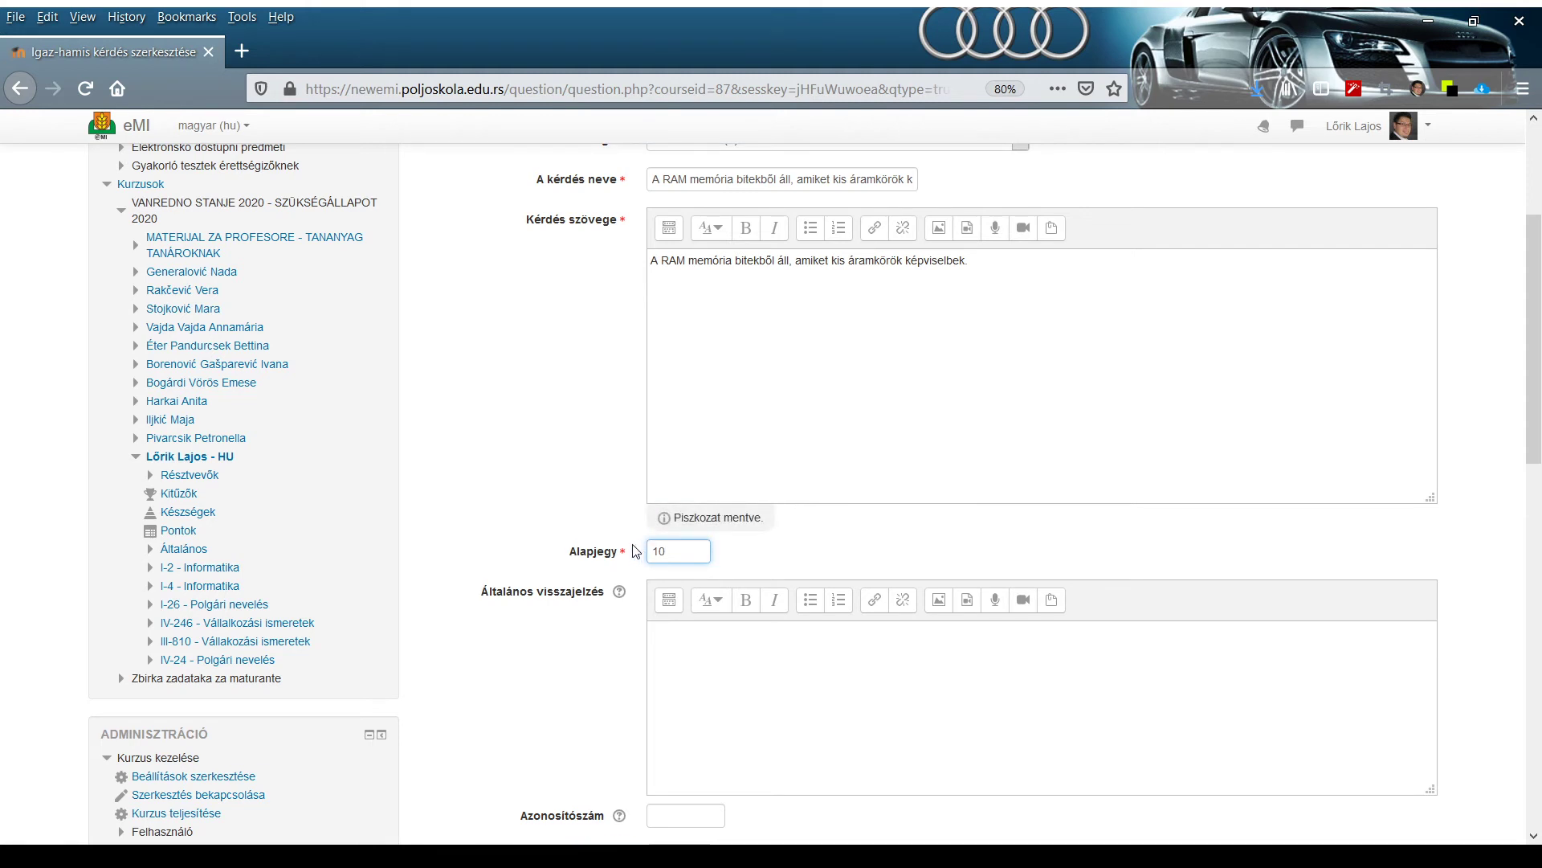
- Set the correct answer of the RAM true/false question to Igaz
{"action": "scroll", "coordinate": [694, 550], "scroll_direction": "down", "scroll_amount": 2}
{"action": "scroll", "coordinate": [695, 550], "scroll_direction": "down", "scroll_amount": 3}
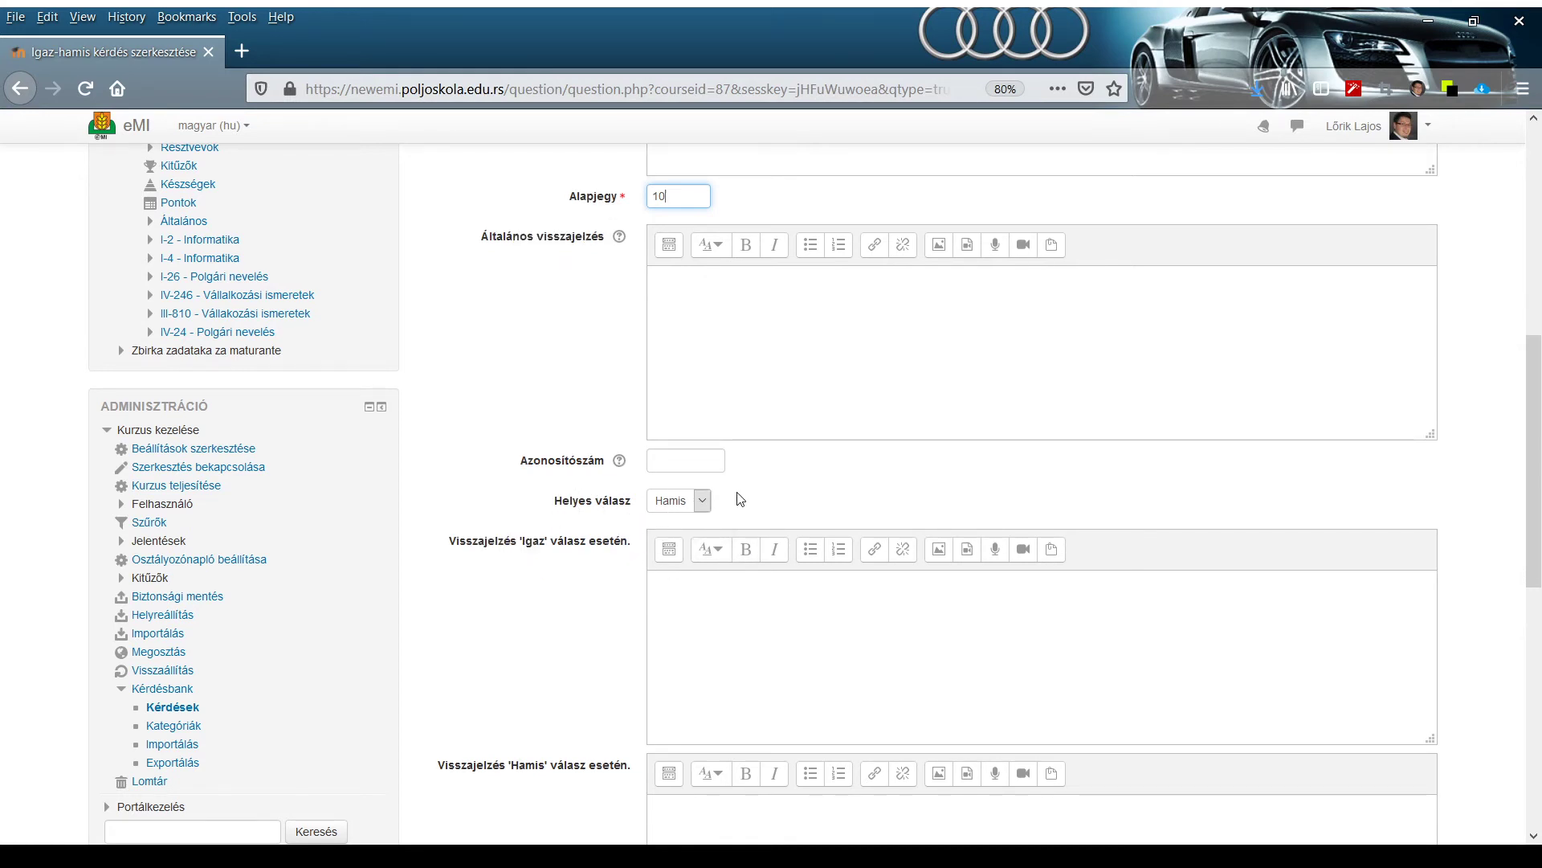
{"action": "scroll", "coordinate": [772, 485], "scroll_direction": "up", "scroll_amount": 4}
{"action": "scroll", "coordinate": [775, 409], "scroll_direction": "up", "scroll_amount": 1}
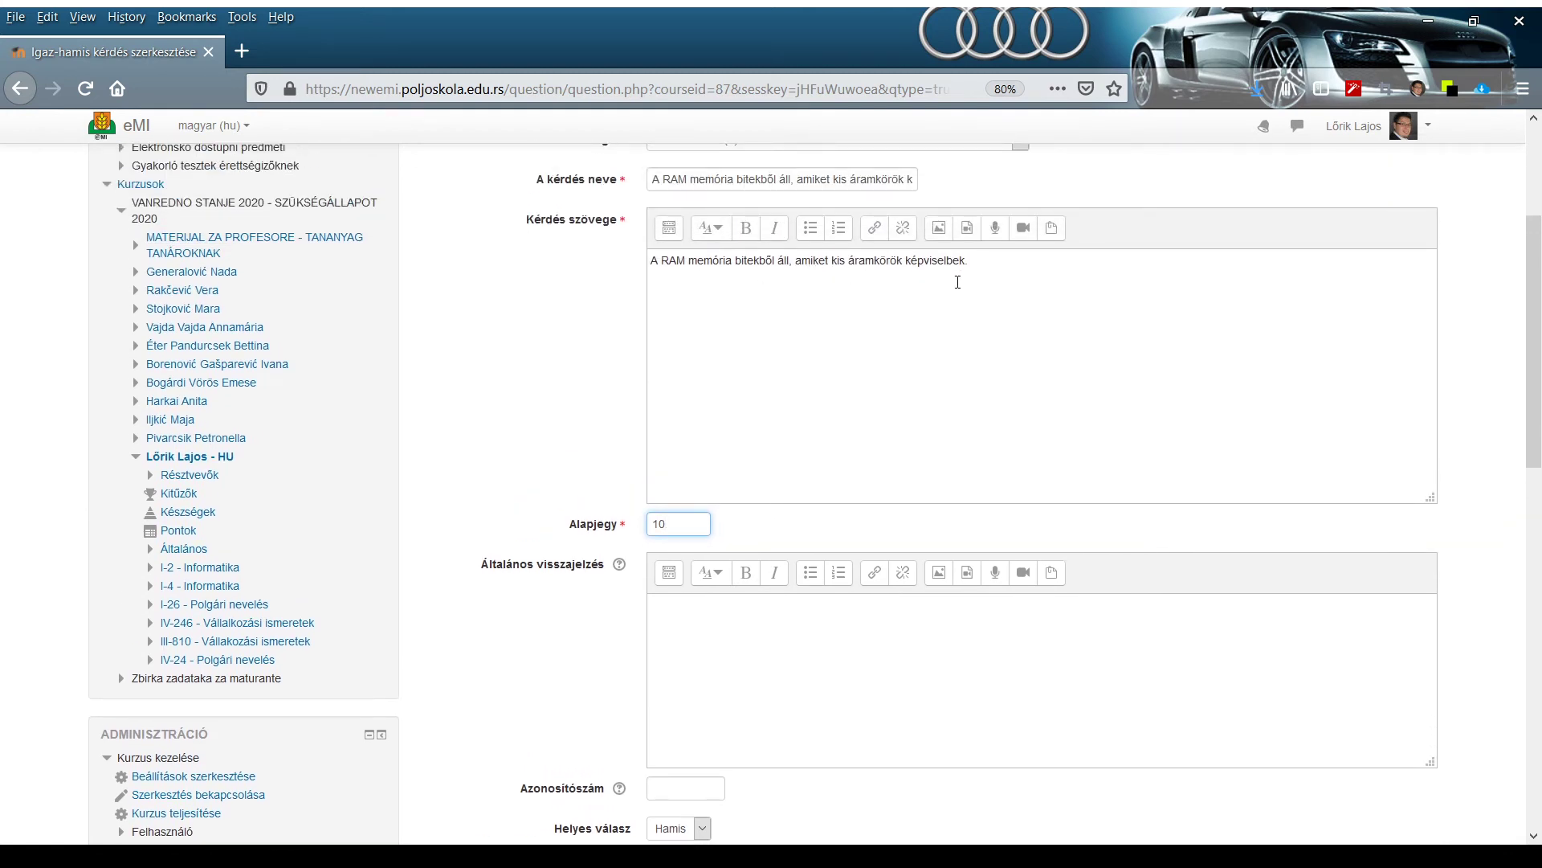
{"action": "scroll", "coordinate": [981, 283], "scroll_direction": "down", "scroll_amount": 5}
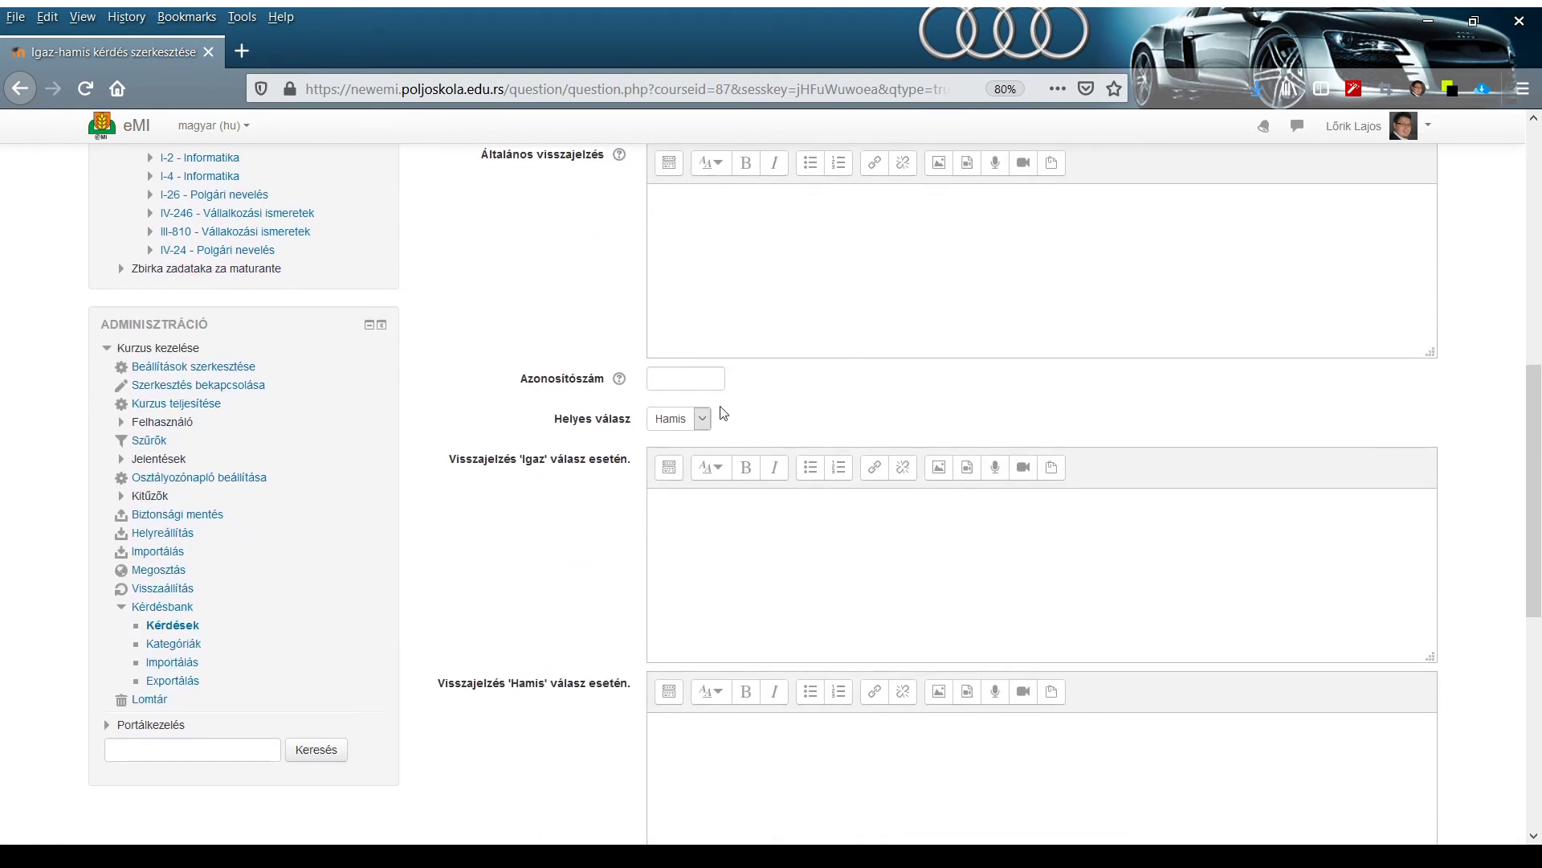
{"action": "left_click", "coordinate": [683, 434]}
{"action": "left_click", "coordinate": [679, 470]}
- Leave the feedback fields empty and save the true/false question to the question bank
{"action": "scroll", "coordinate": [891, 413], "scroll_direction": "down", "scroll_amount": 3}
{"action": "scroll", "coordinate": [896, 412], "scroll_direction": "down", "scroll_amount": 3}
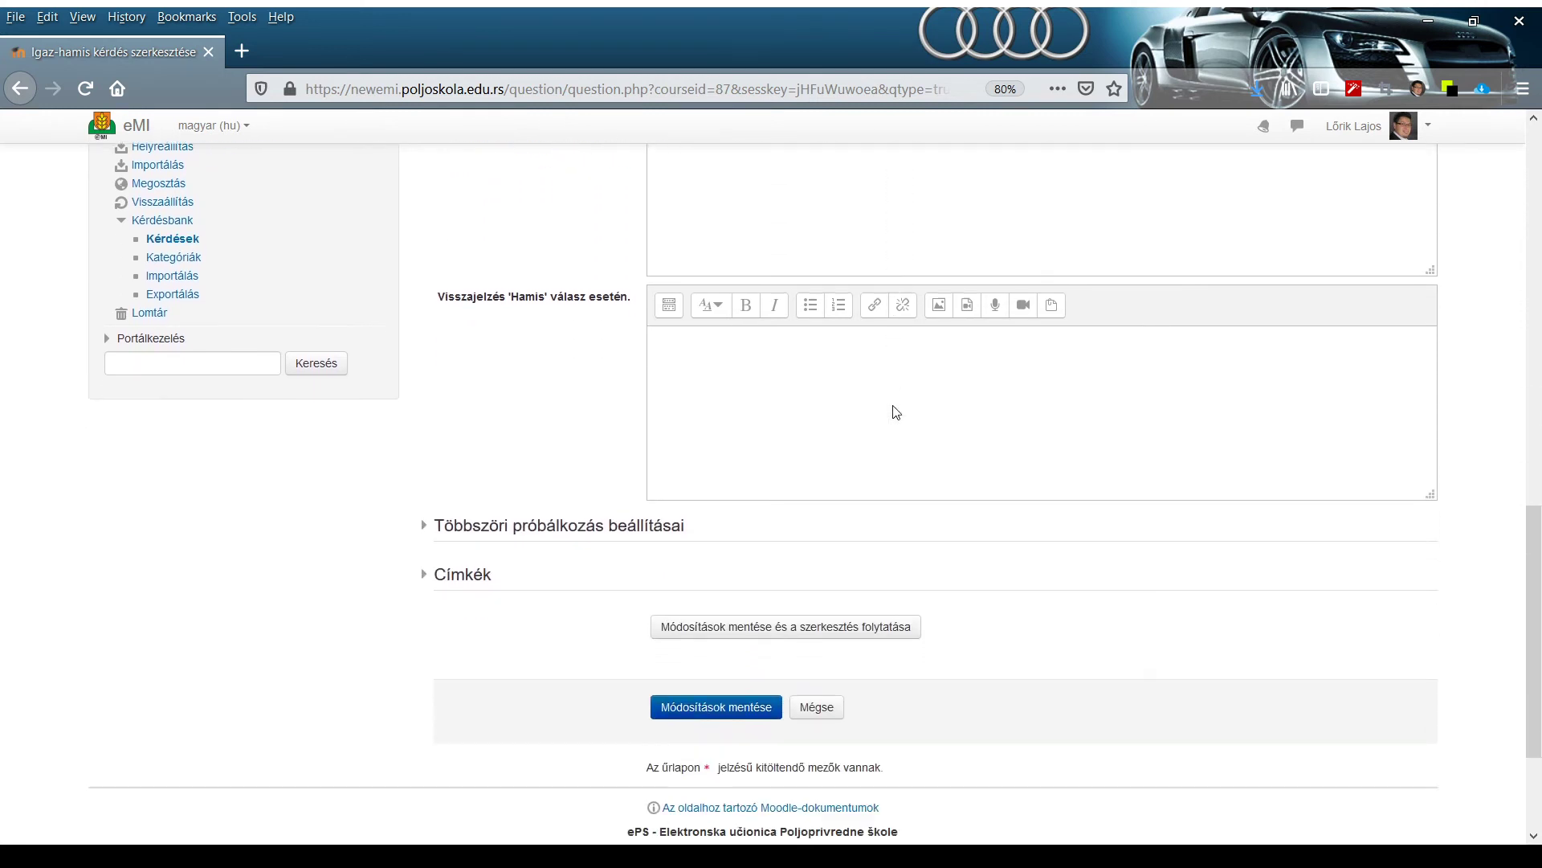
{"action": "scroll", "coordinate": [894, 406], "scroll_direction": "up", "scroll_amount": 4}
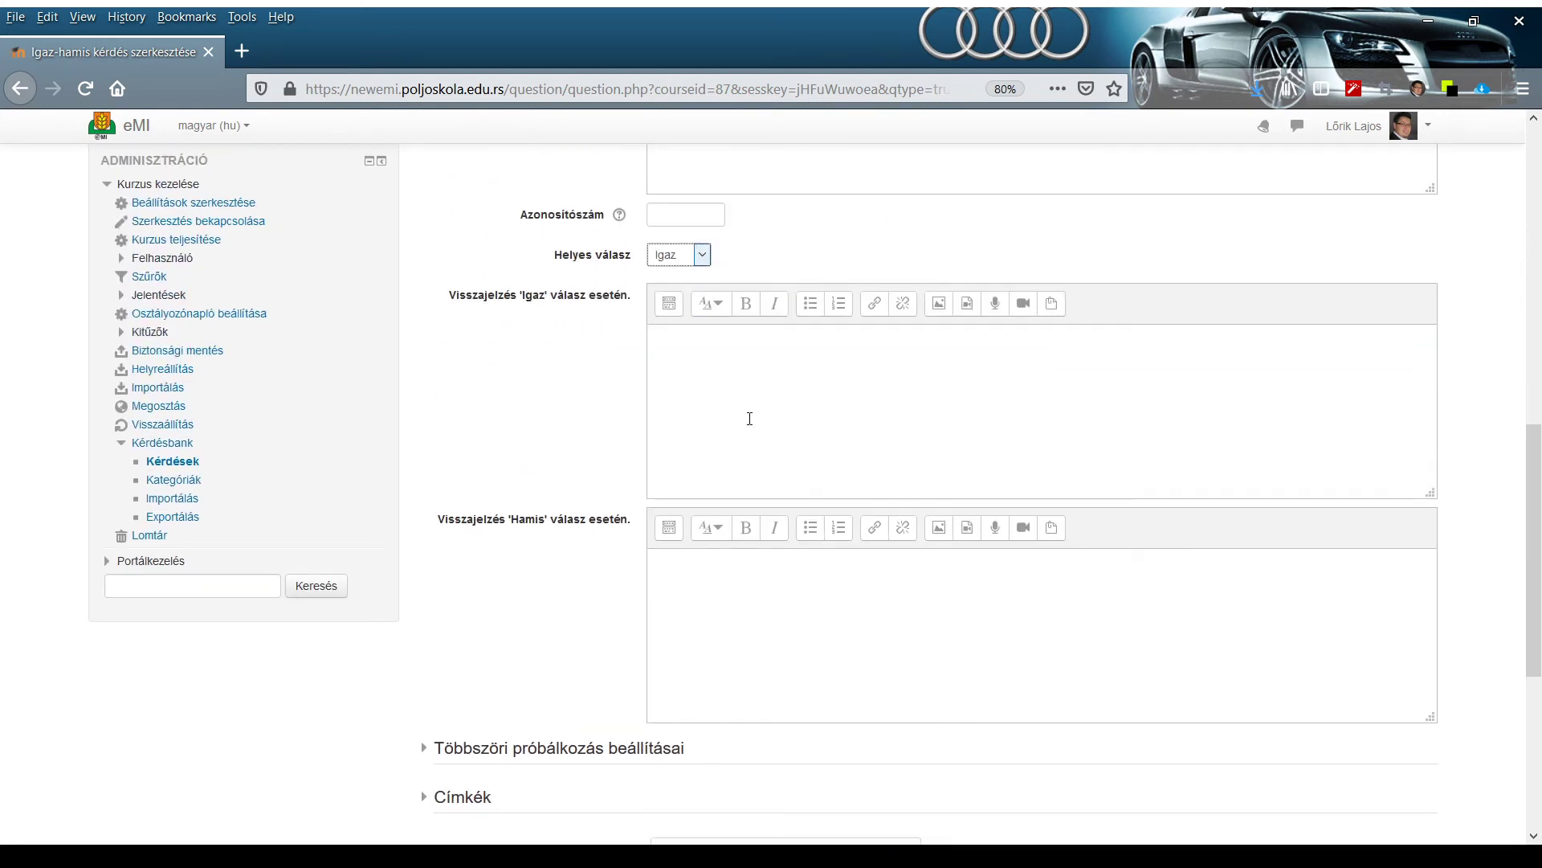
{"action": "scroll", "coordinate": [722, 488], "scroll_direction": "down", "scroll_amount": 3}
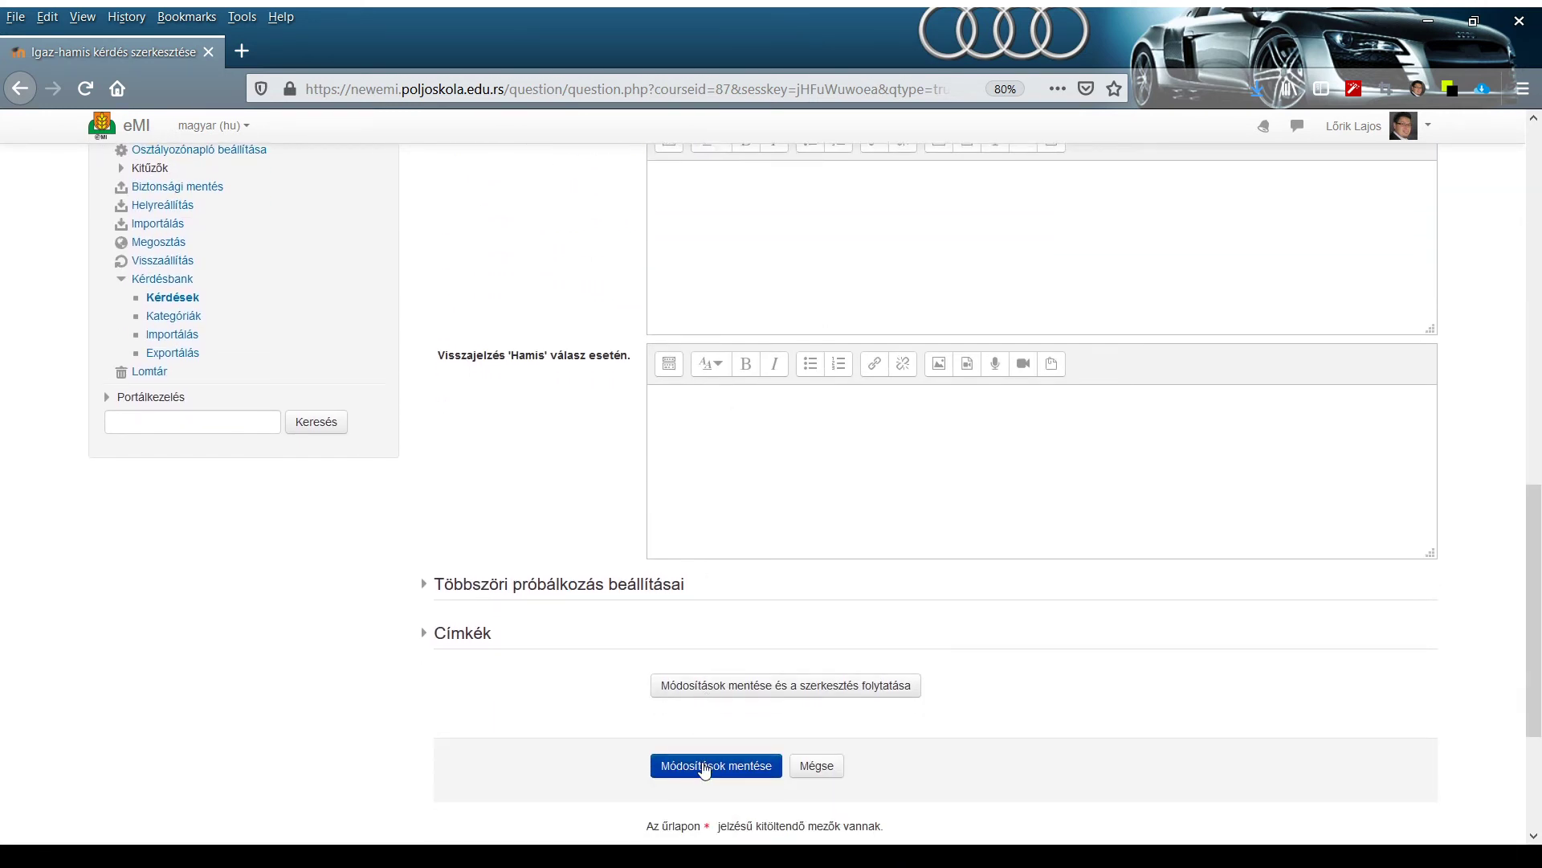
{"action": "left_click", "coordinate": [1520, 693]}
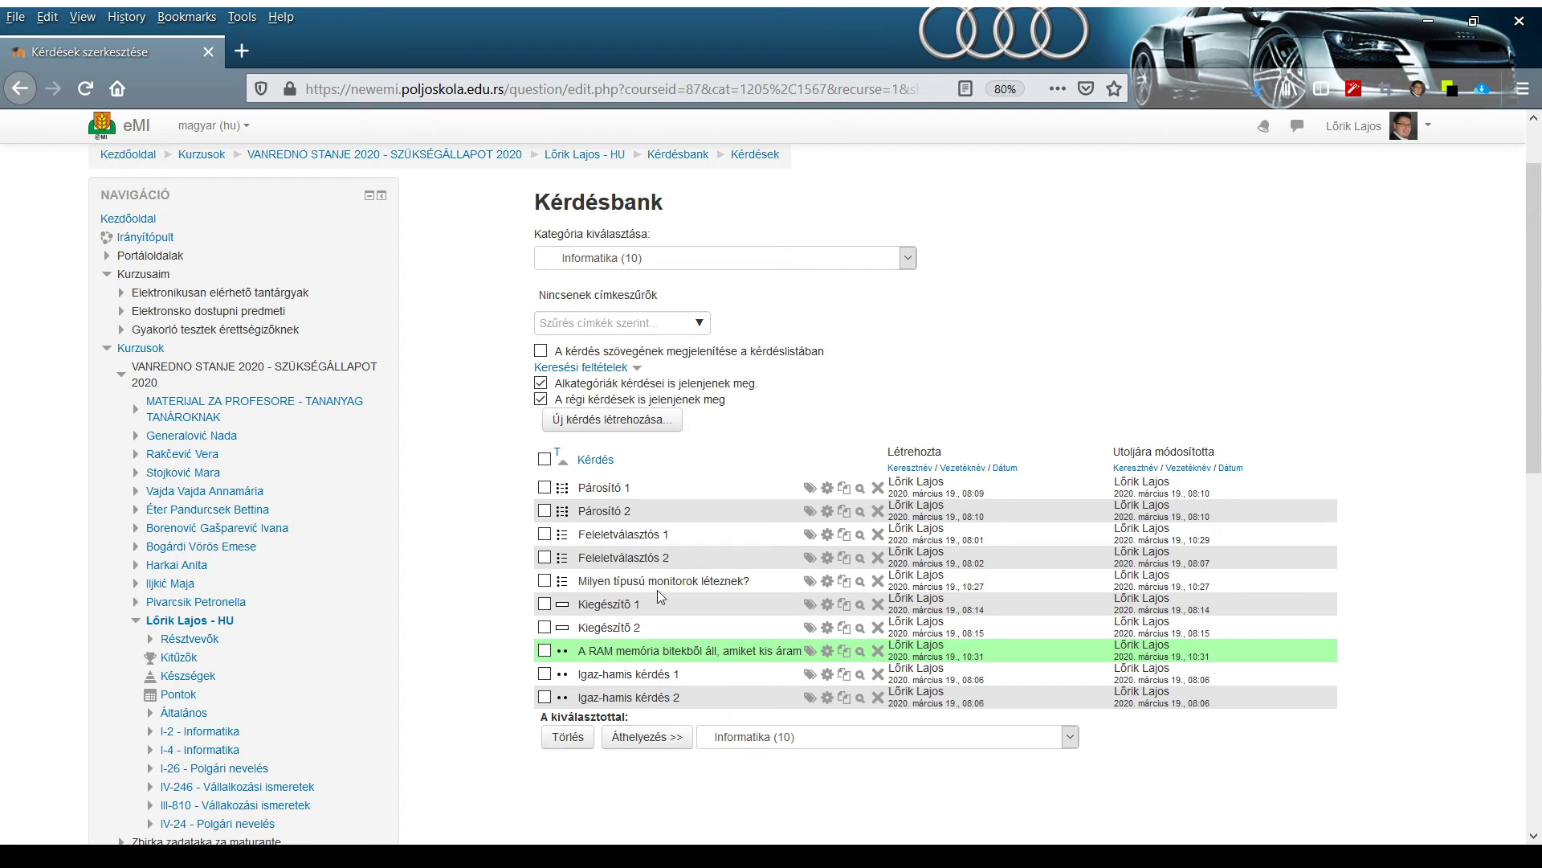
- Start adding a new short-answer question (Kiegészítendő kérdés) to the Informatika category
{"action": "left_click", "coordinate": [603, 430]}
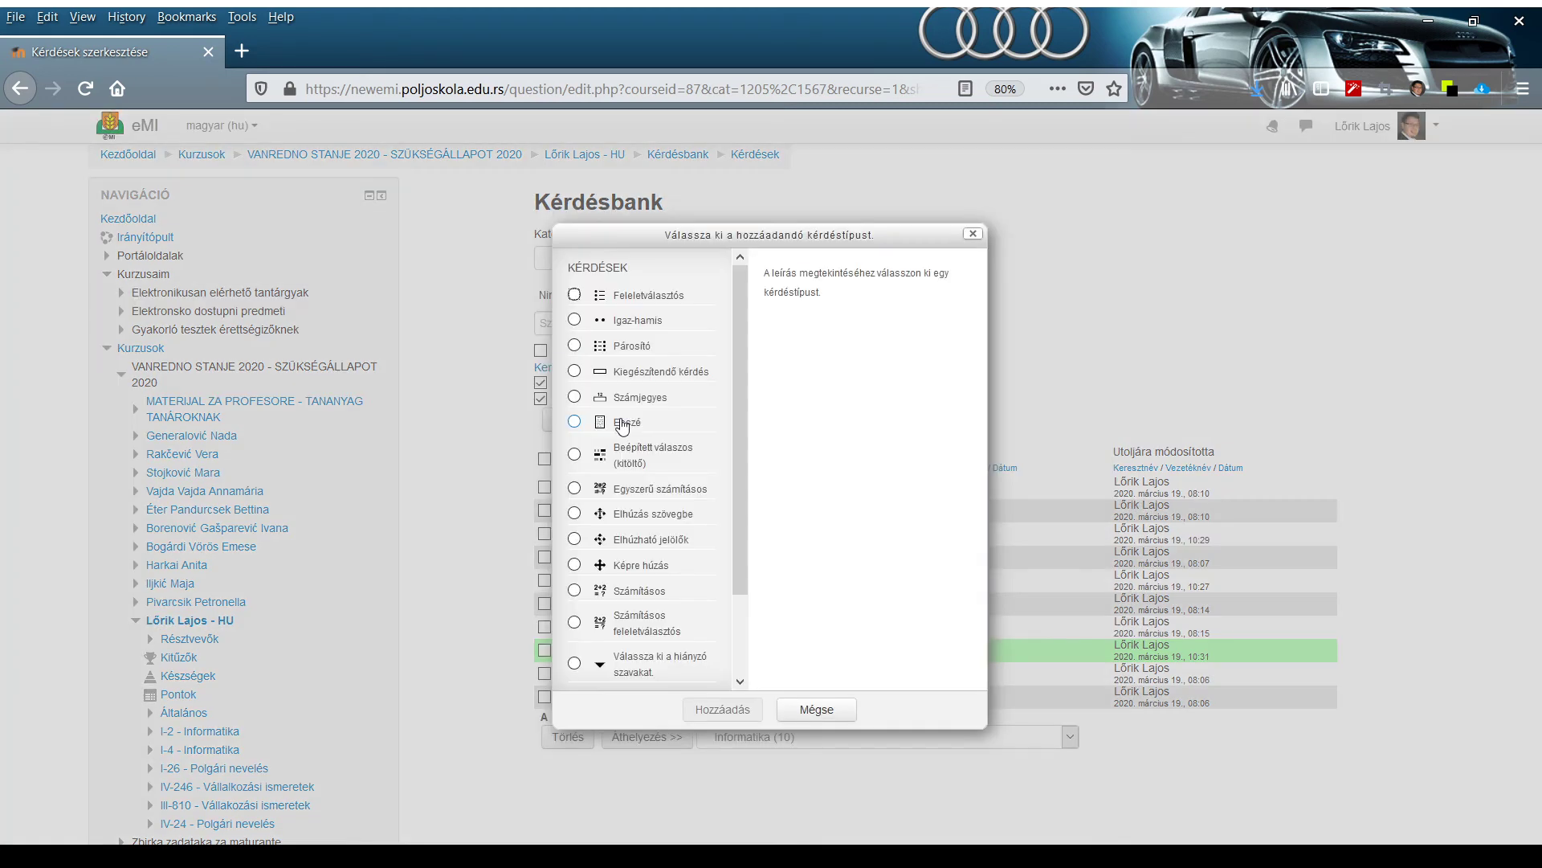
{"action": "left_click", "coordinate": [575, 372]}
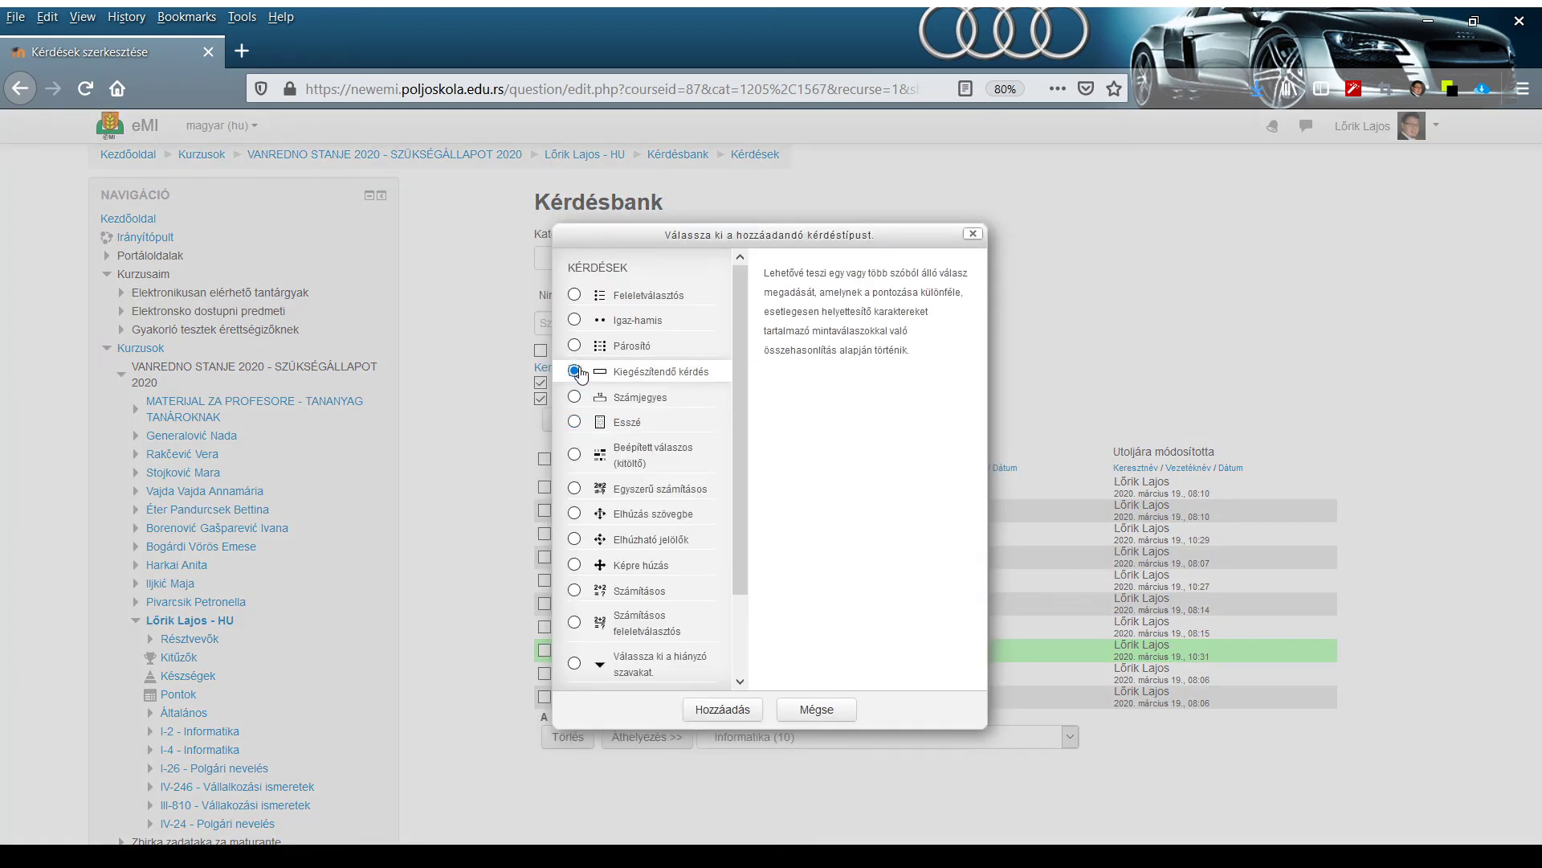
{"action": "left_click", "coordinate": [744, 707]}
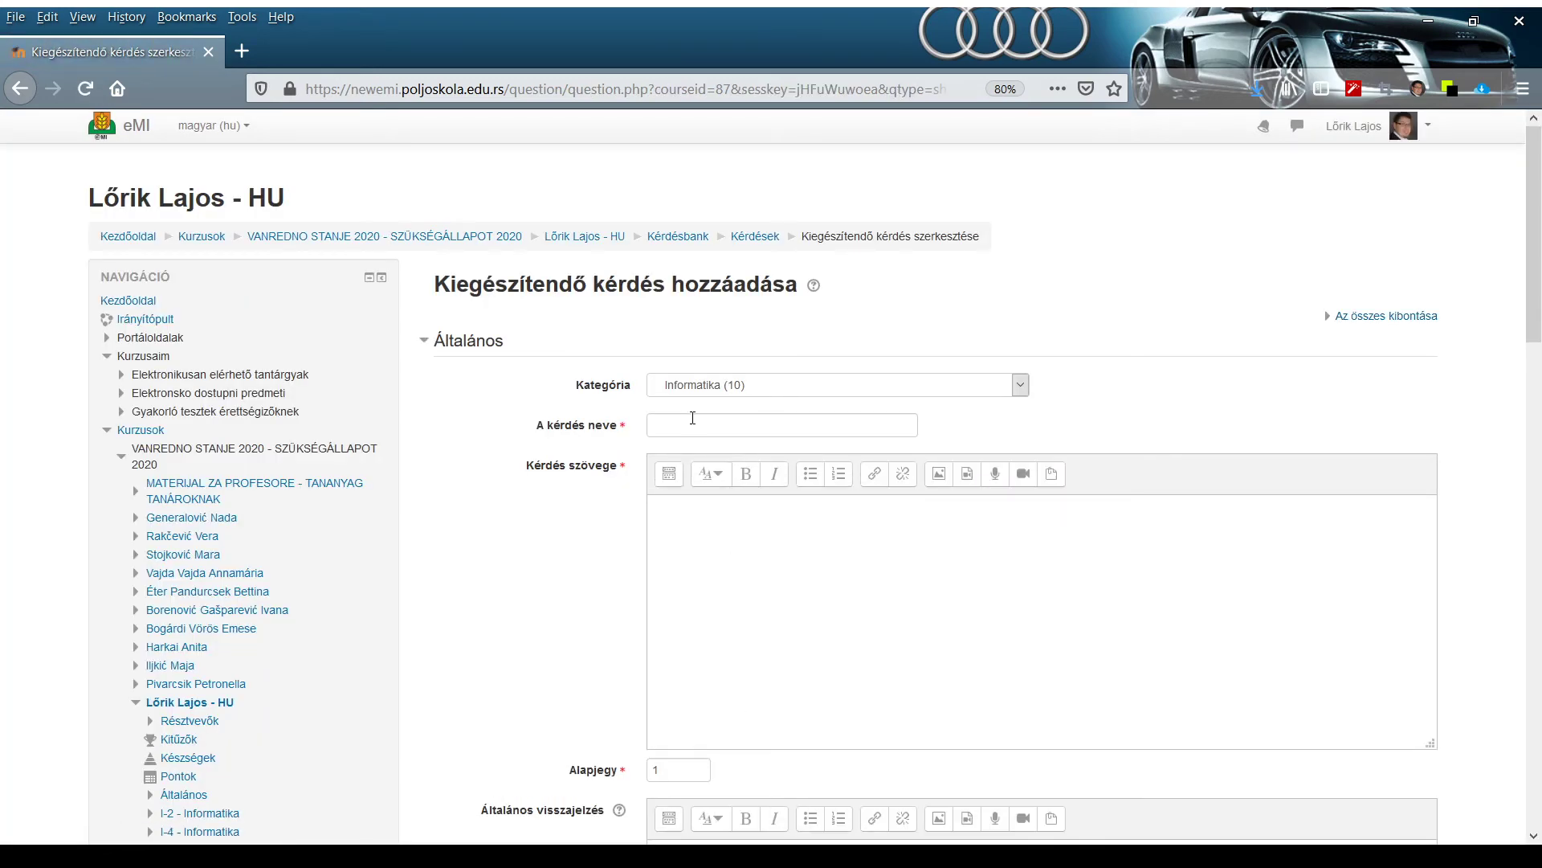
- Enter "Szoftvernek nevezzük a számítógépn futó _______." as the name of the short-answer question
{"action": "left_click", "coordinate": [688, 428]}
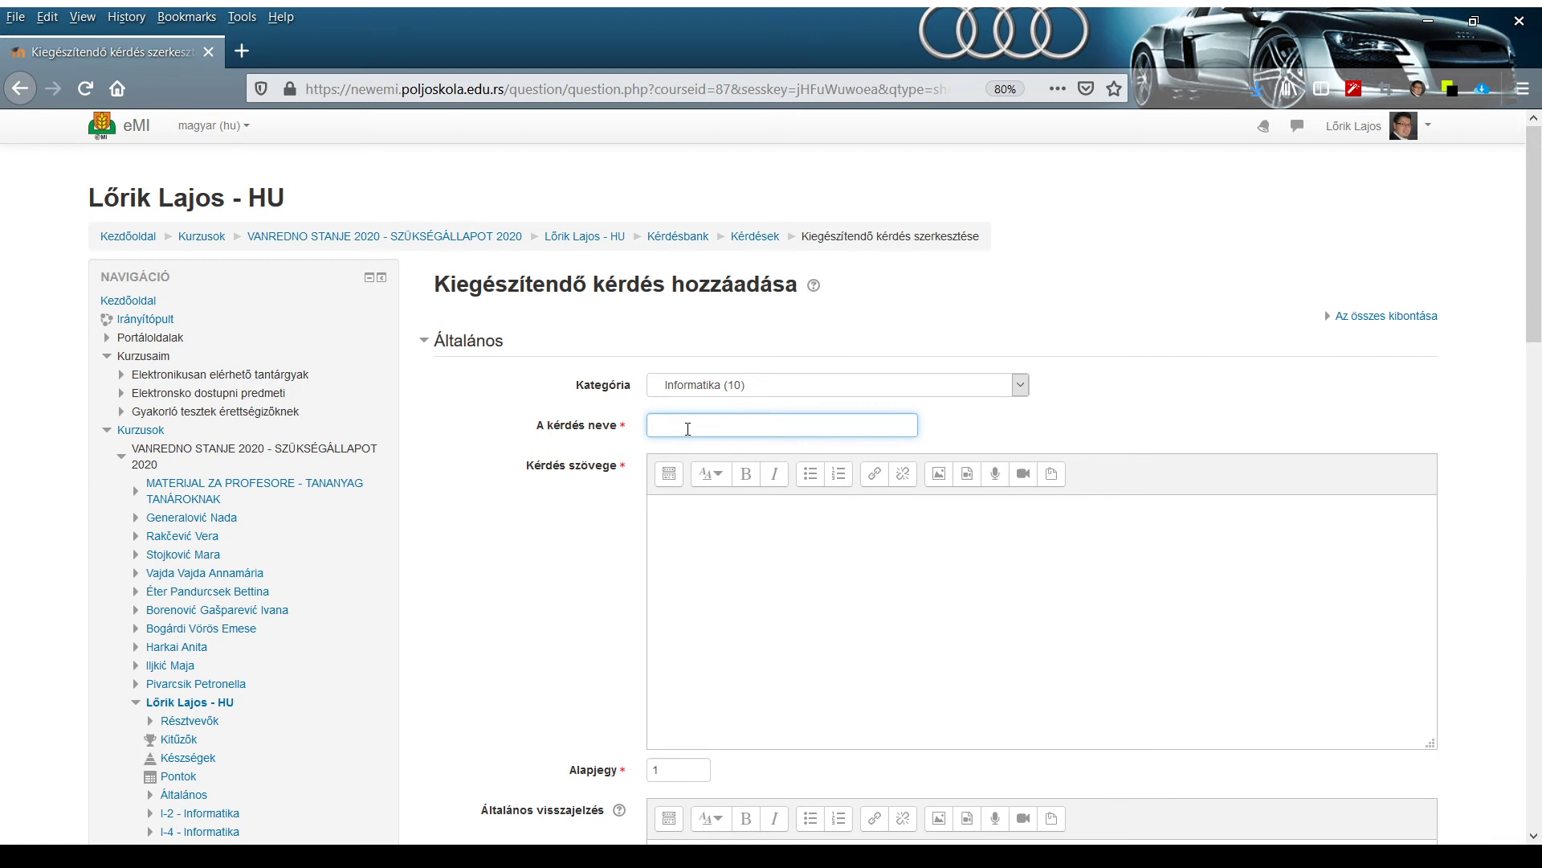
{"action": "type", "text": "A"}
{"action": "key", "text": "BackSpace"}
{"action": "type", "text": "Szoftvernek nevezzük a számítógépn futó"}
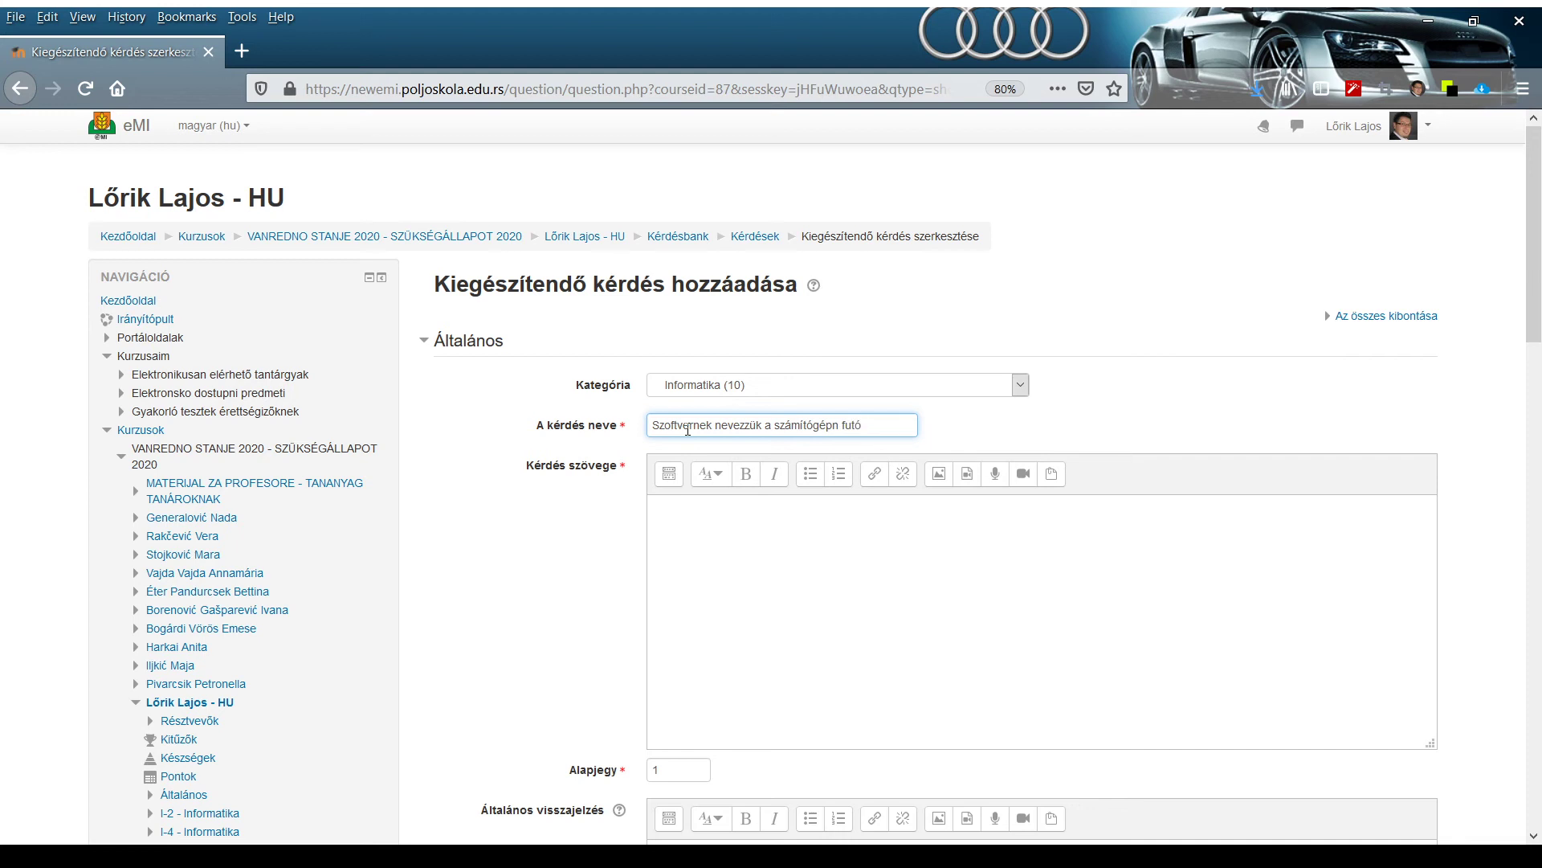
{"action": "type", "text": " _______"}
- Copy the short-answer question's name, including the blank, into its question text
{"action": "left_click_drag", "start_coordinate": [932, 426], "coordinate": [516, 440]}
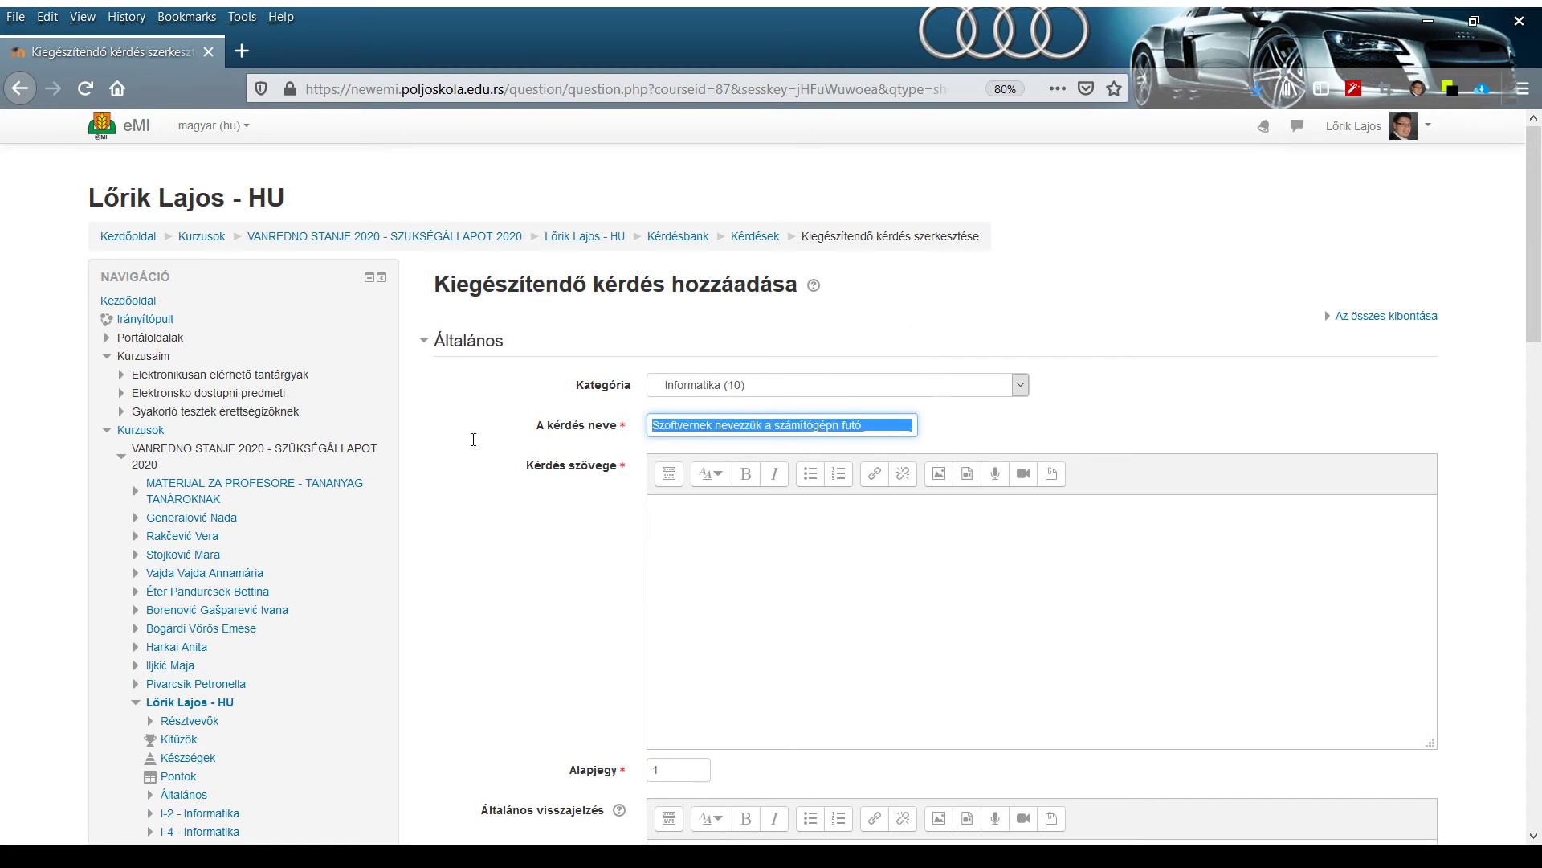
{"action": "left_click", "coordinate": [672, 528]}
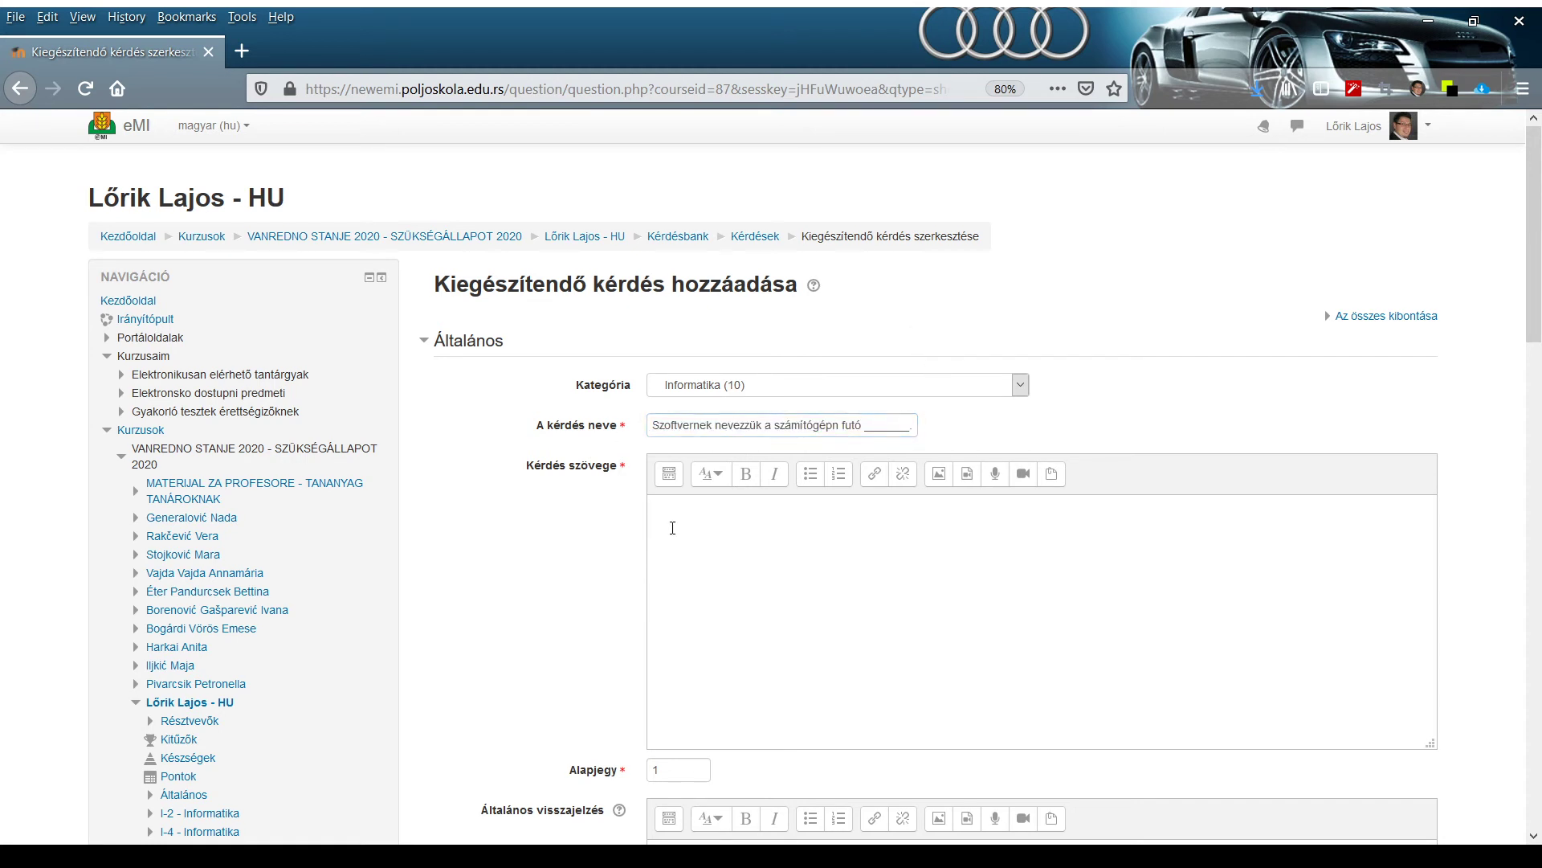
{"action": "type", "text": "Szoftvernek nevezzük a számítógépn futó _______."}
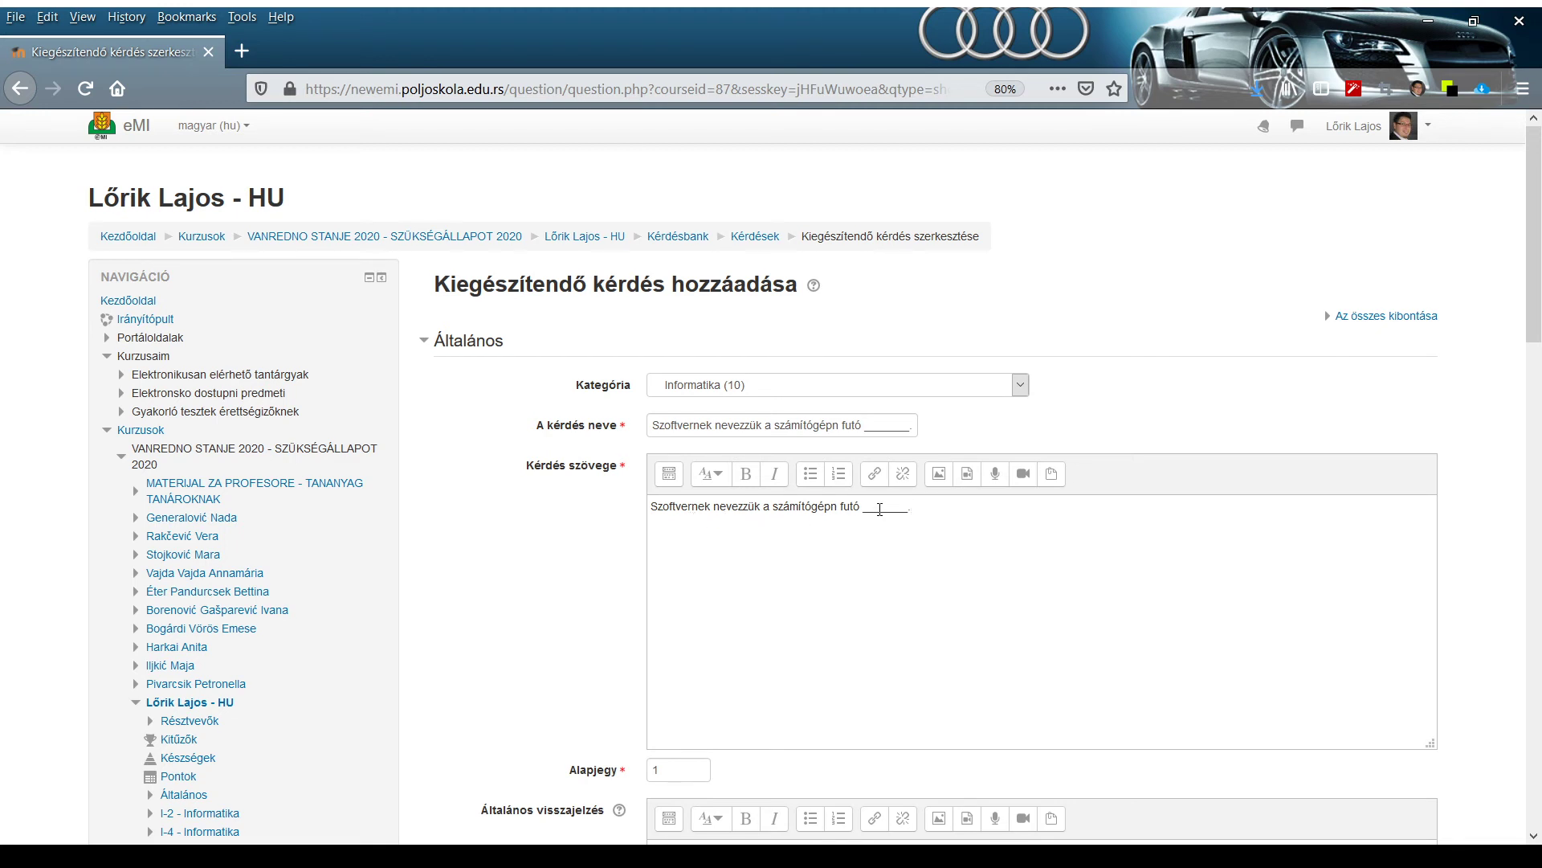
- Set the default mark of the short-answer question to 5
{"action": "scroll", "coordinate": [886, 509], "scroll_direction": "down", "scroll_amount": 2}
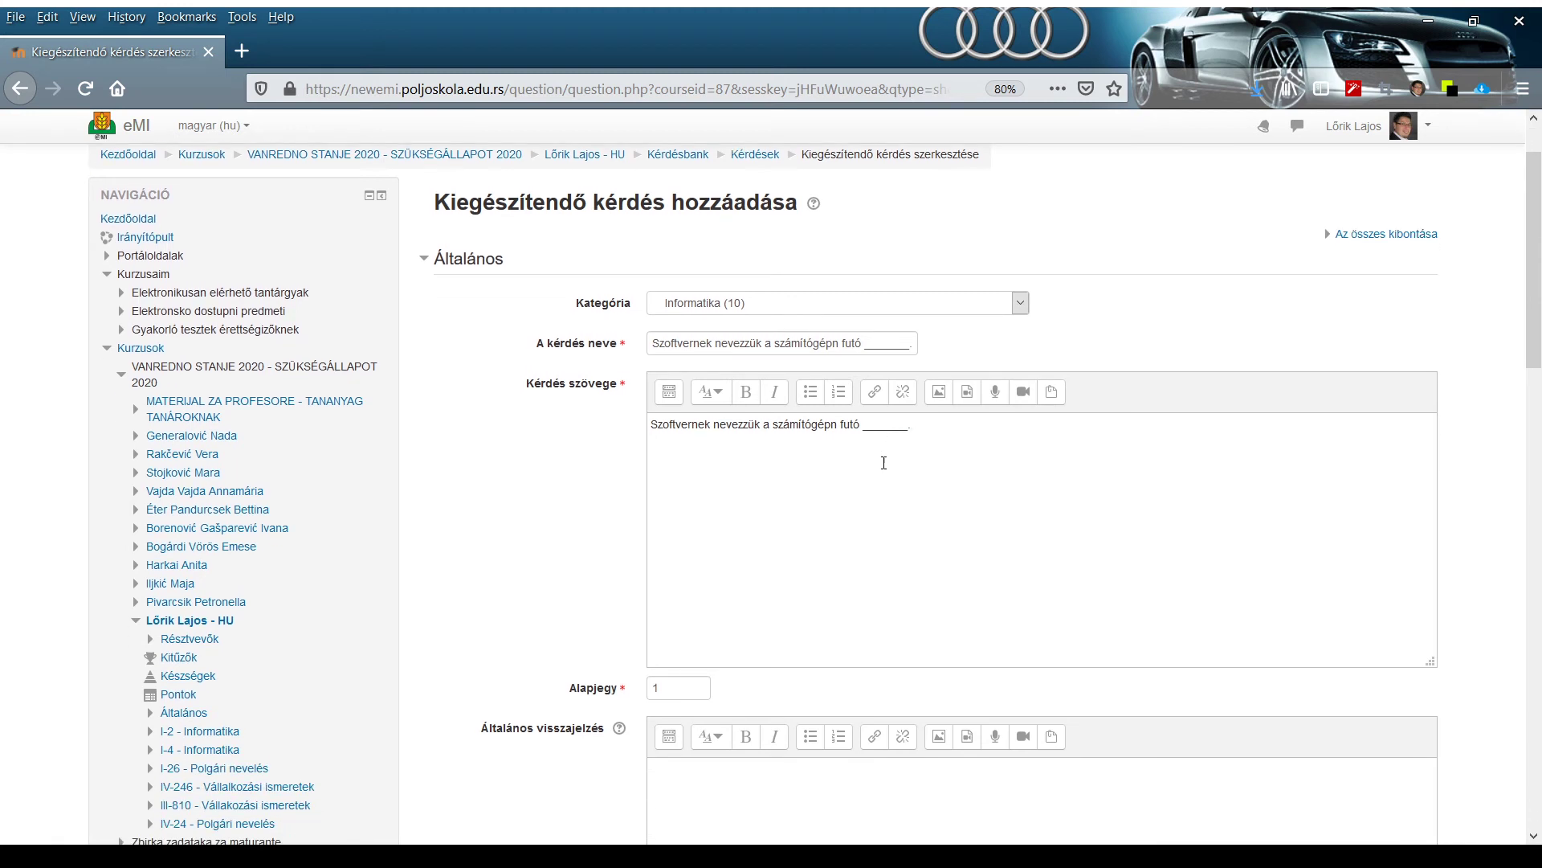
{"action": "scroll", "coordinate": [868, 527], "scroll_direction": "down", "scroll_amount": 2}
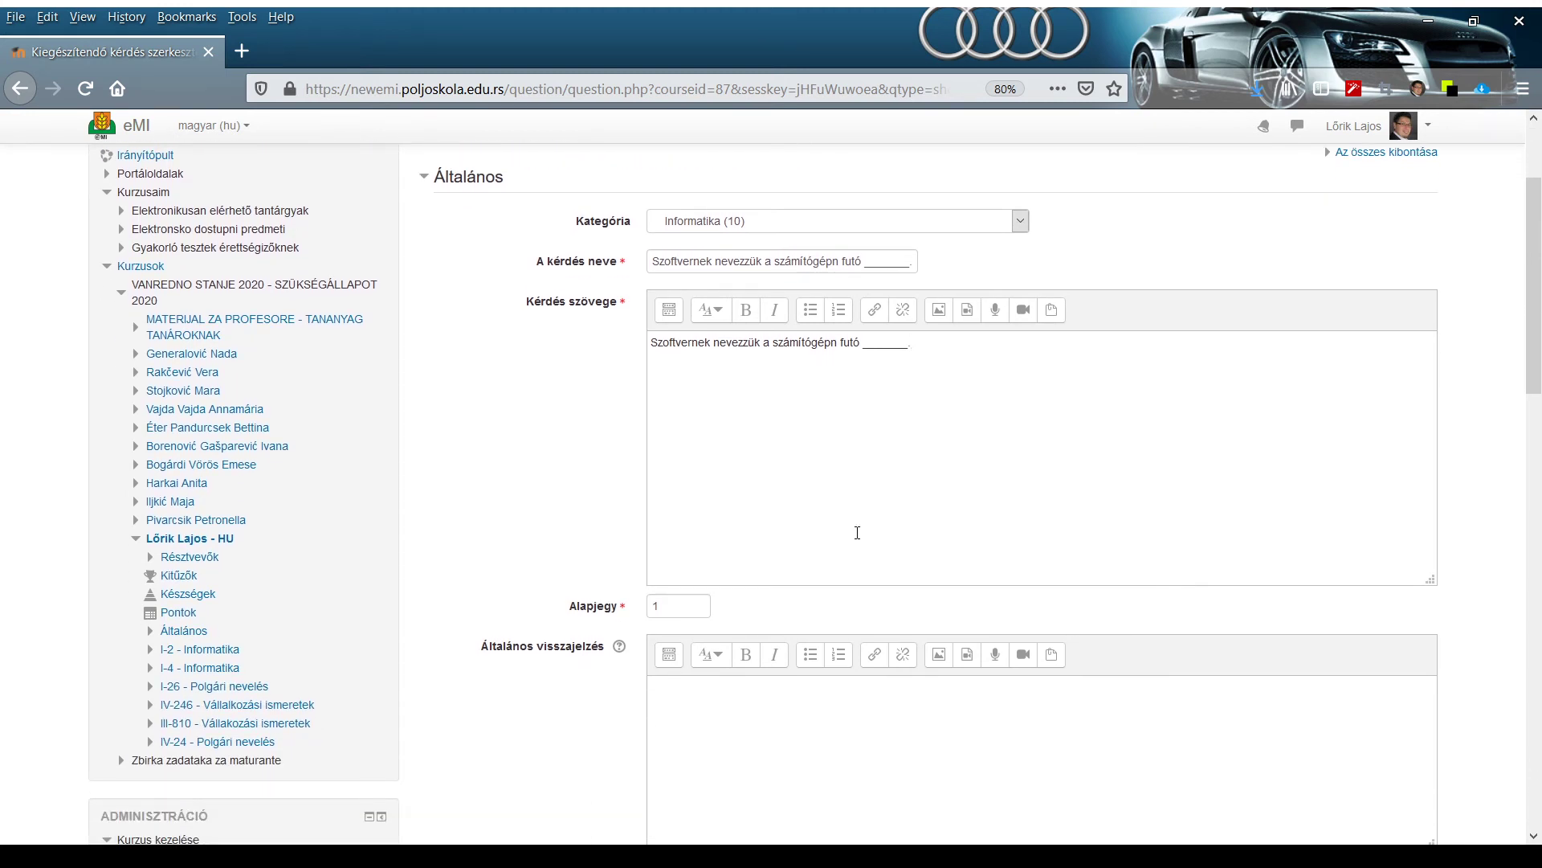
{"action": "left_click", "coordinate": [703, 612]}
{"action": "key", "text": "BackSpace"}
{"action": "type", "text": "5"}
- Keep case sensitivity at Nincs betűérzékenység and enter "programokat" as the first answer with a grade of 100%
{"action": "scroll", "coordinate": [658, 605], "scroll_direction": "down", "scroll_amount": 10}
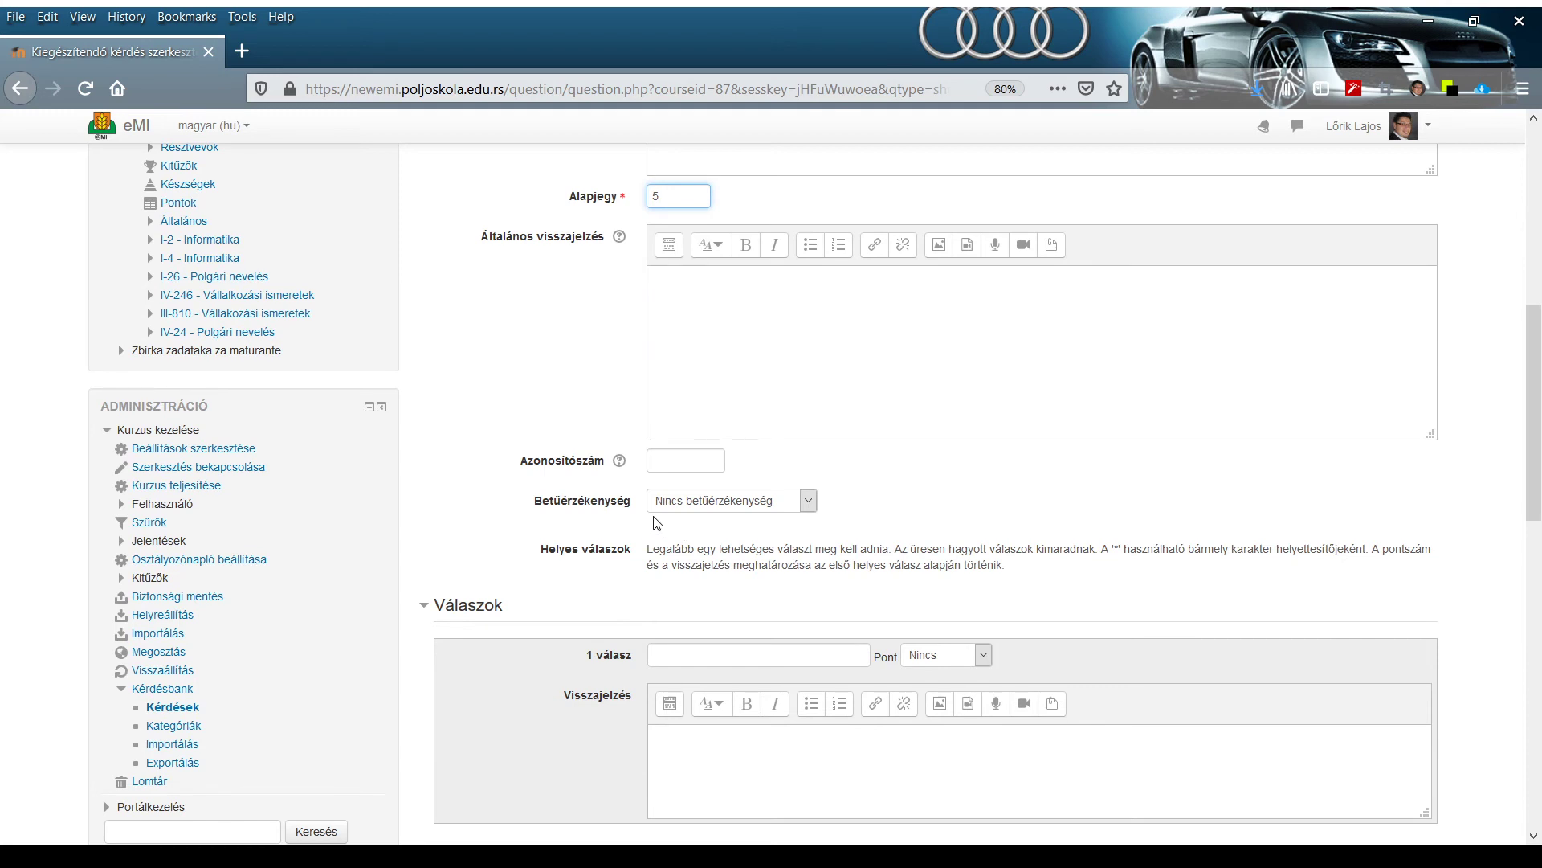
{"action": "left_click", "coordinate": [754, 504]}
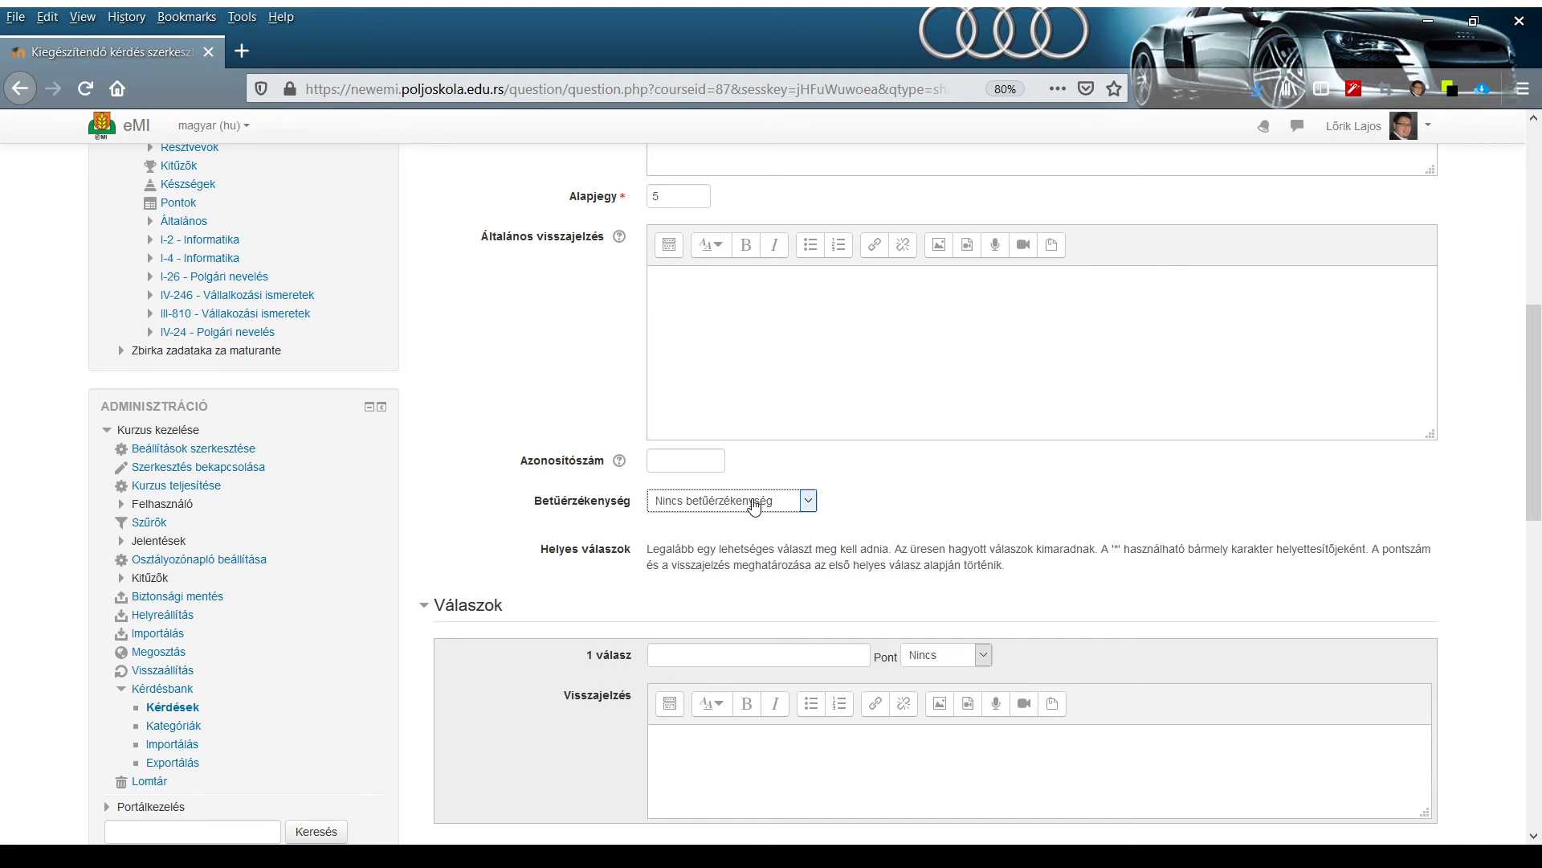
{"action": "scroll", "coordinate": [753, 503], "scroll_direction": "down", "scroll_amount": 2}
{"action": "left_click", "coordinate": [748, 573]}
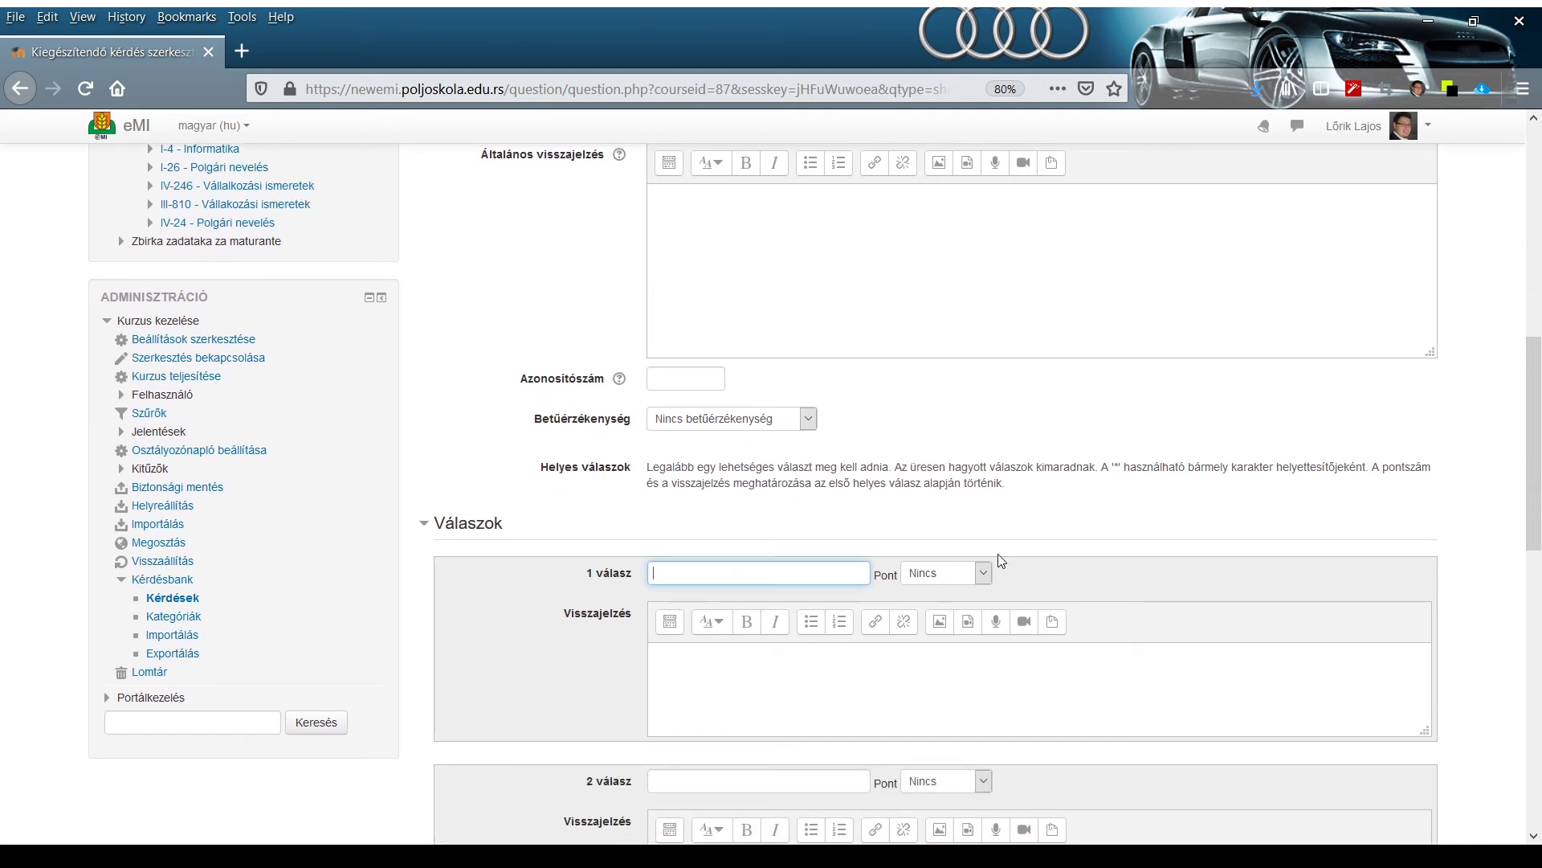
{"action": "scroll", "coordinate": [1002, 560], "scroll_direction": "up", "scroll_amount": 2}
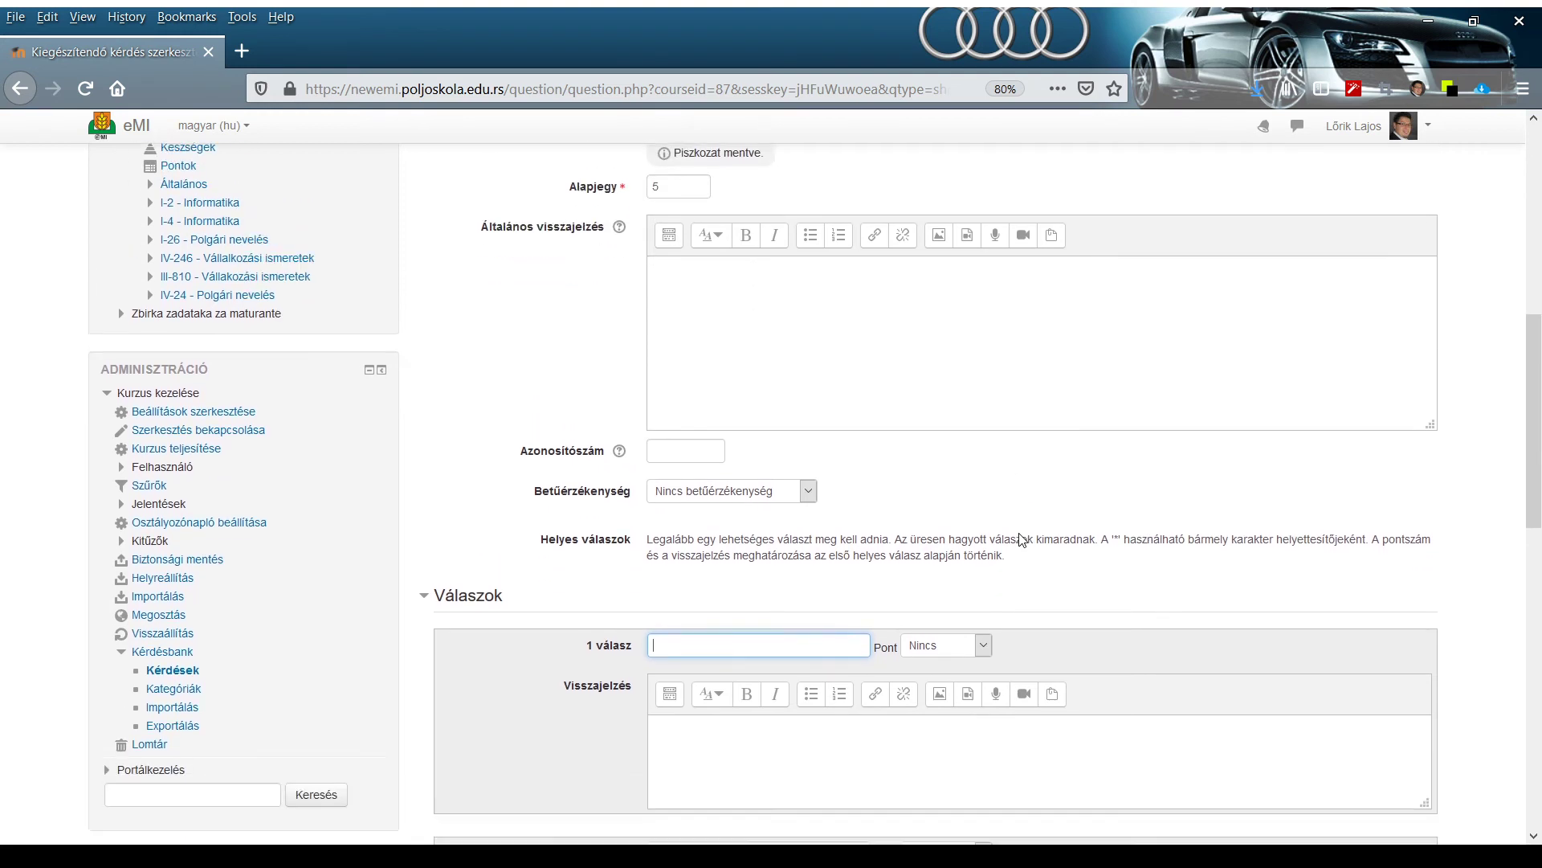
{"action": "scroll", "coordinate": [1021, 539], "scroll_direction": "down", "scroll_amount": 2}
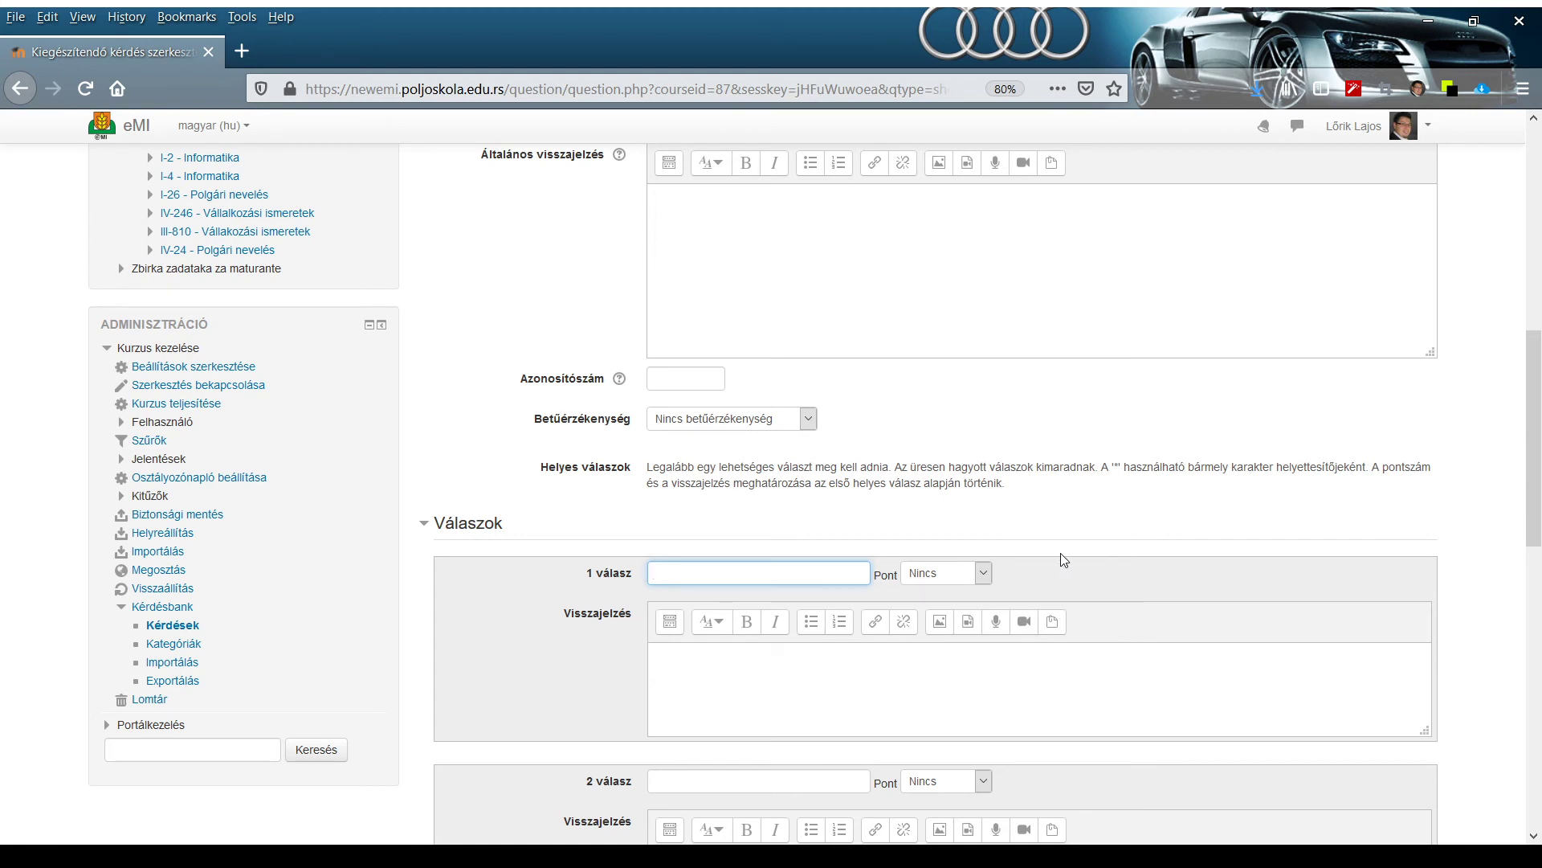
{"action": "type", "text": "programokat"}
{"action": "left_click", "coordinate": [927, 578]}
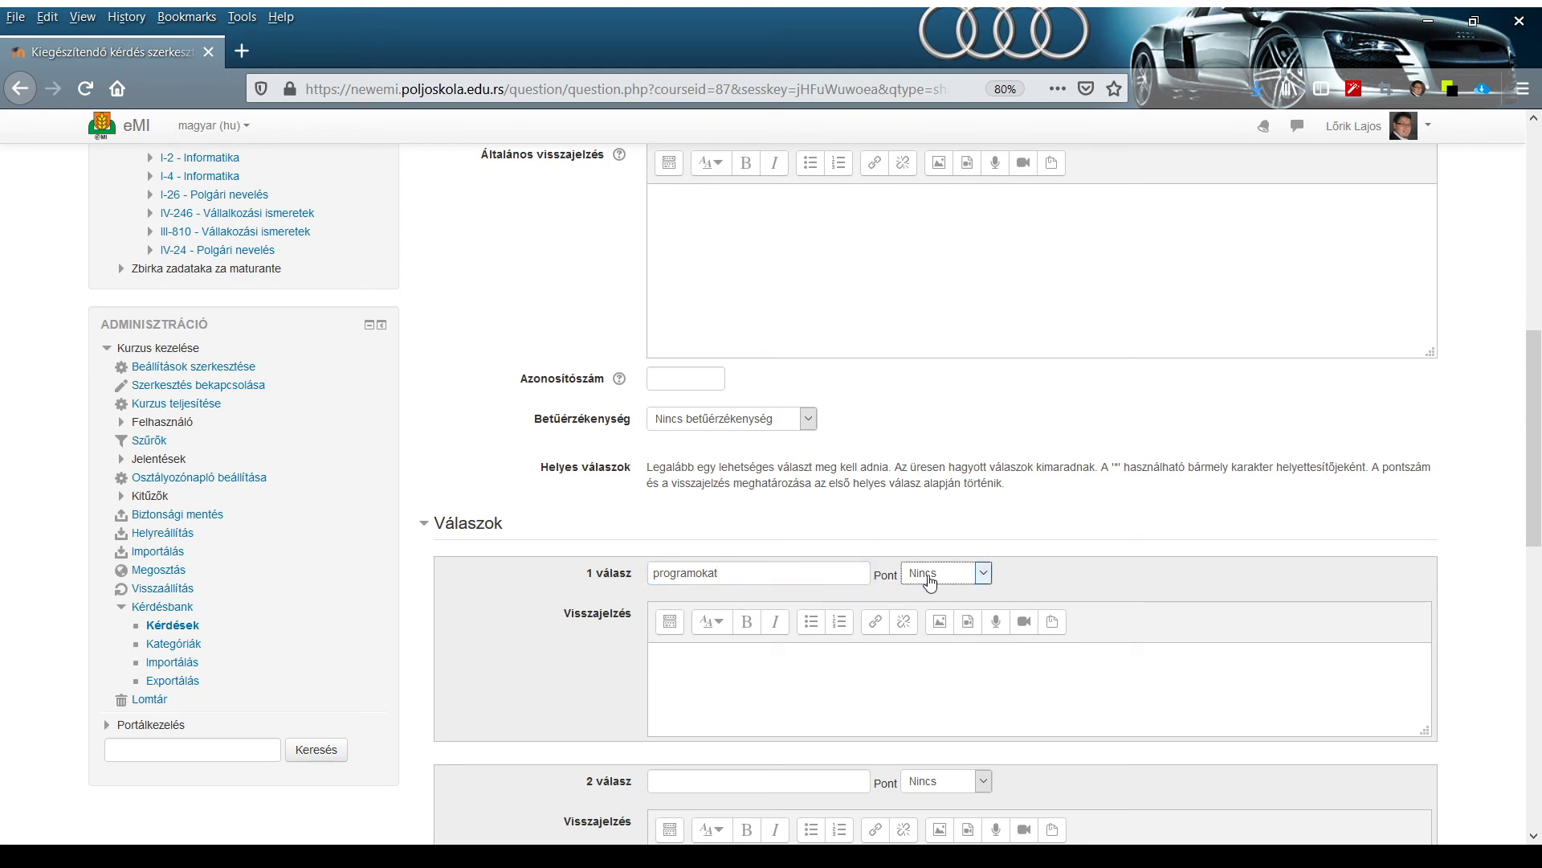
{"action": "key", "text": "Down"}
- Review the question text and the grade options of the first and second answers without changing them
{"action": "scroll", "coordinate": [1003, 291], "scroll_direction": "down", "scroll_amount": 3}
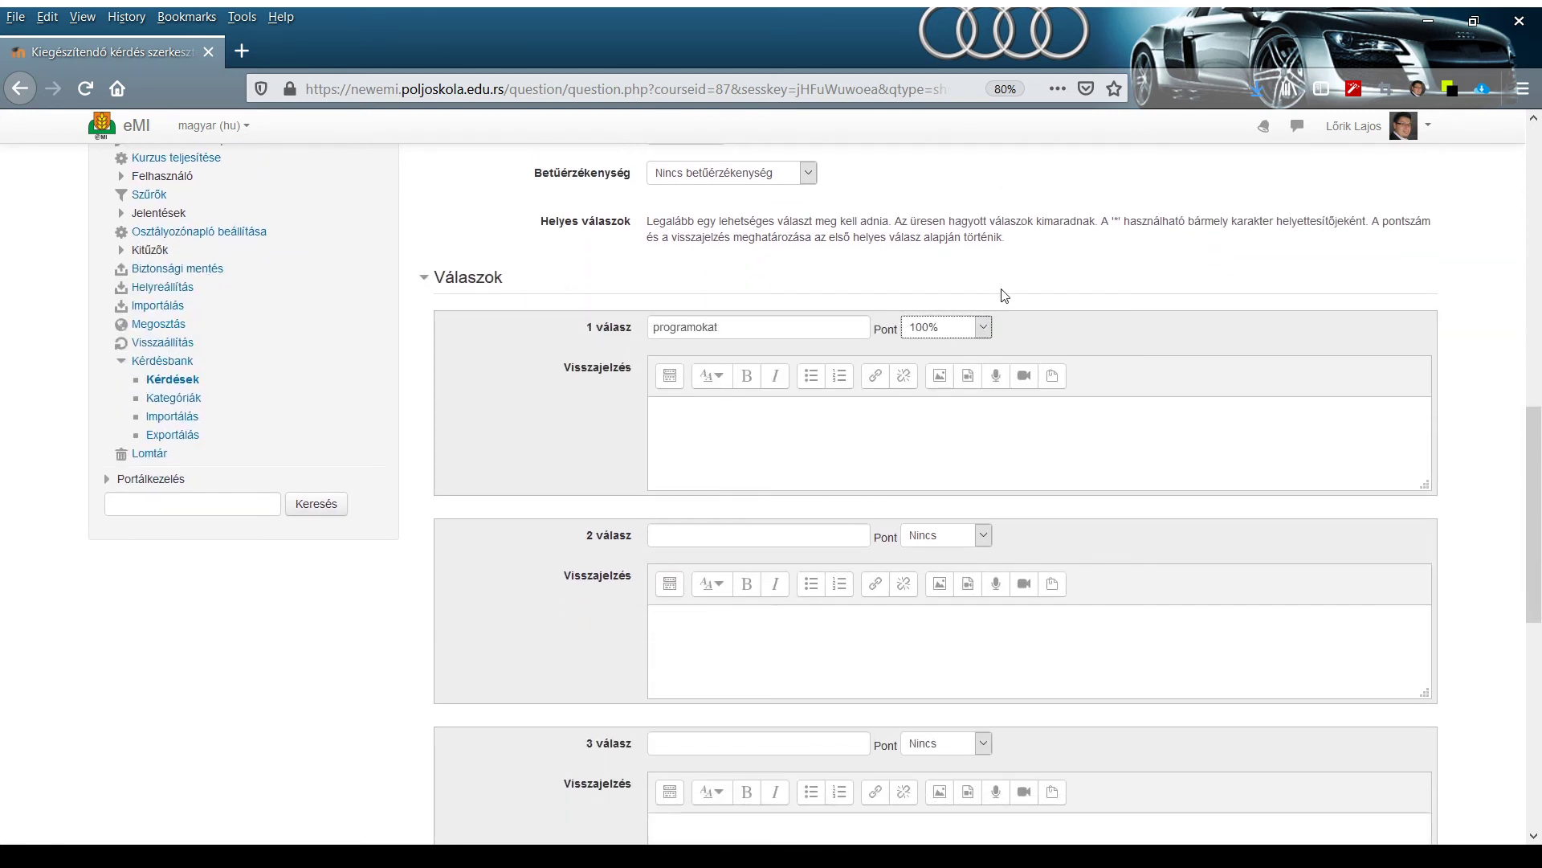
{"action": "left_click", "coordinate": [696, 530]}
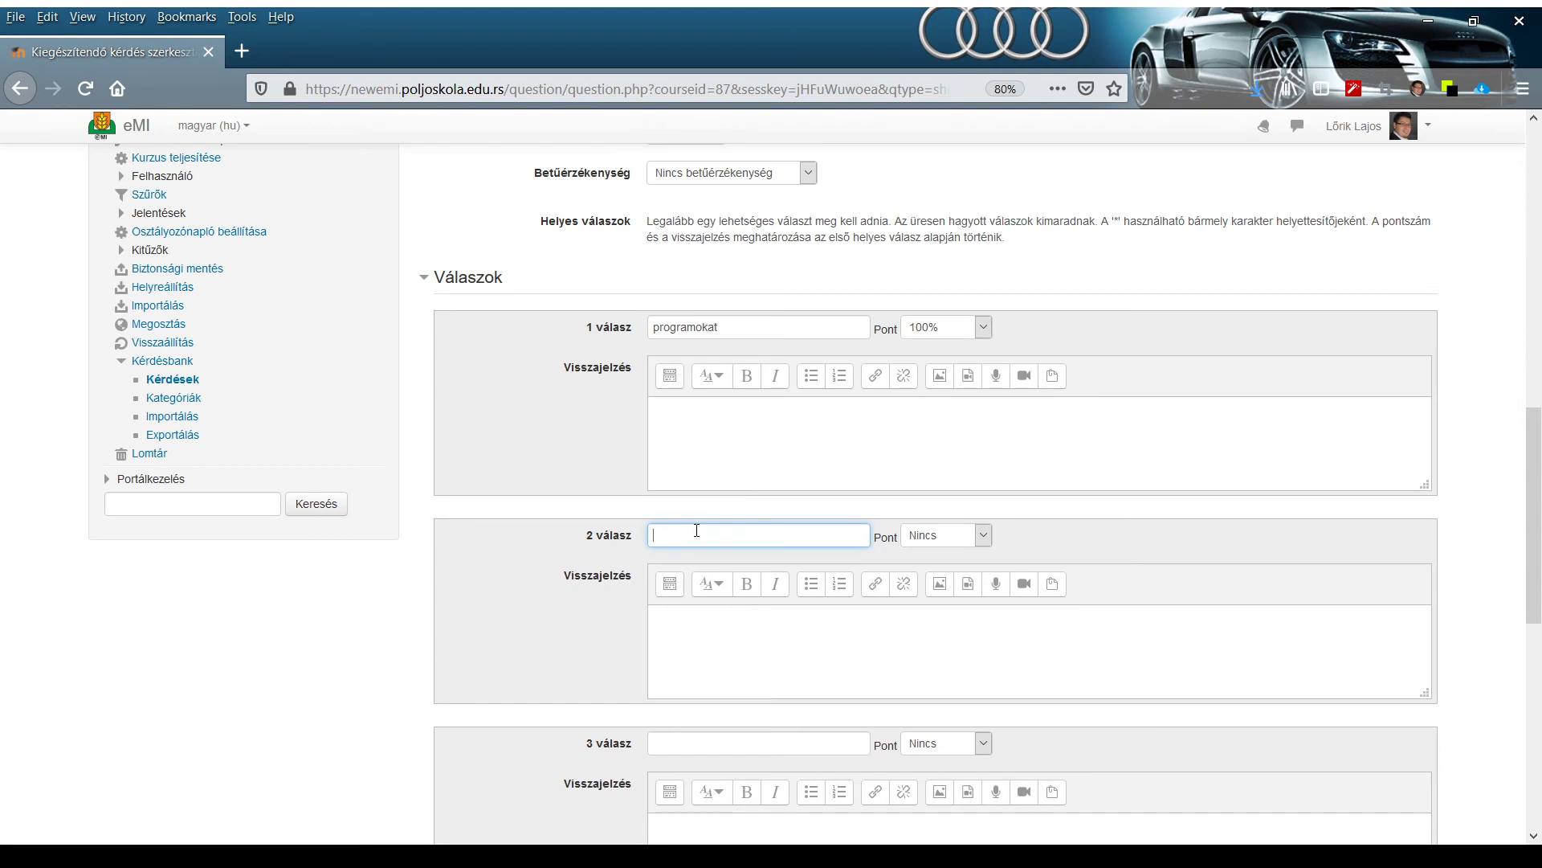
{"action": "scroll", "coordinate": [947, 472], "scroll_direction": "up", "scroll_amount": 3}
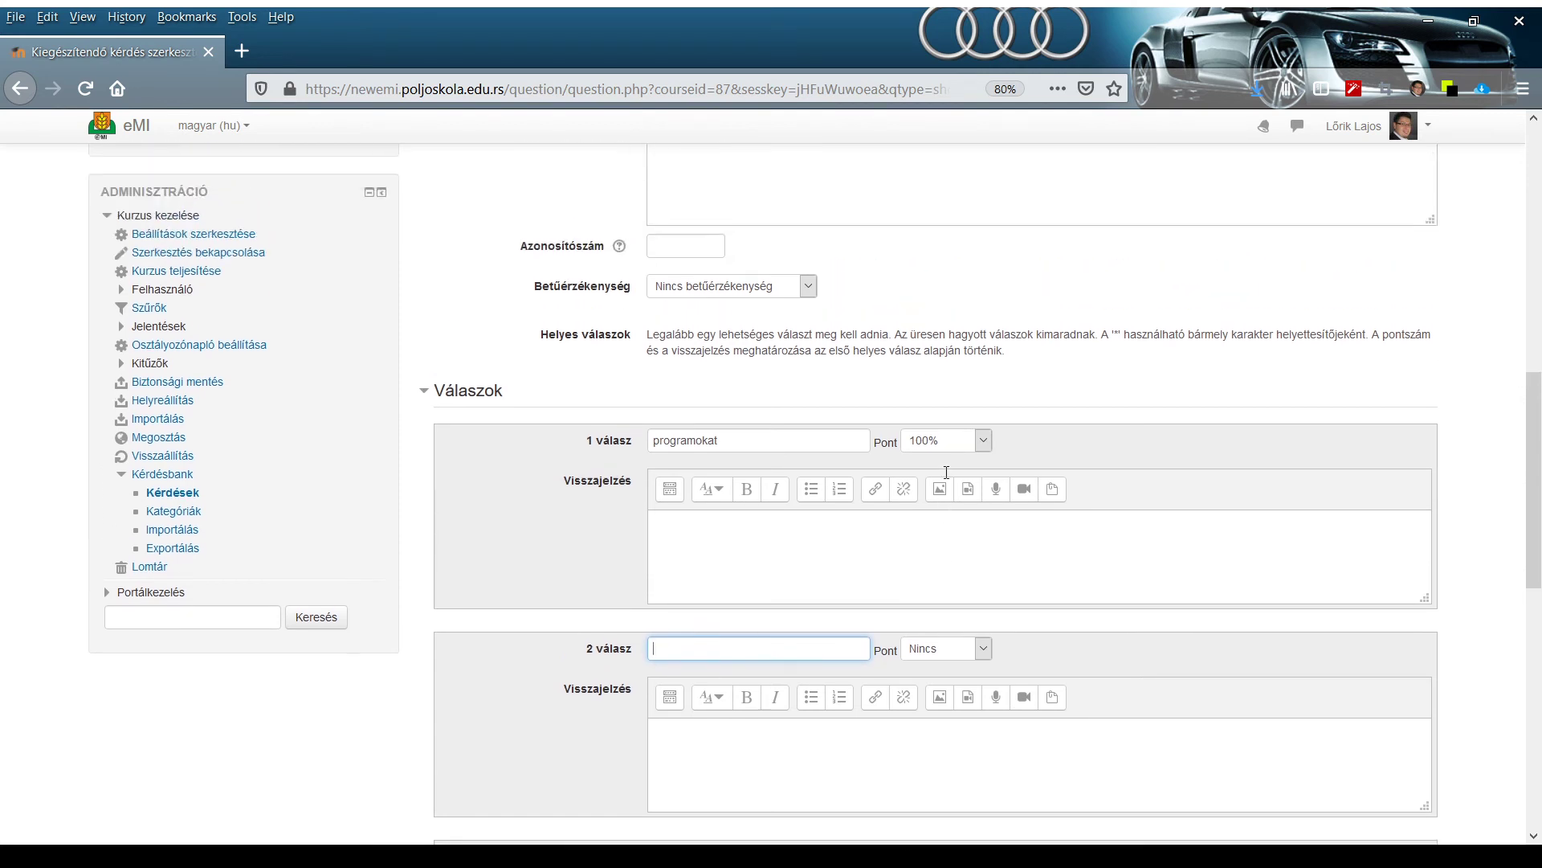
{"action": "scroll", "coordinate": [731, 266], "scroll_direction": "up", "scroll_amount": 6}
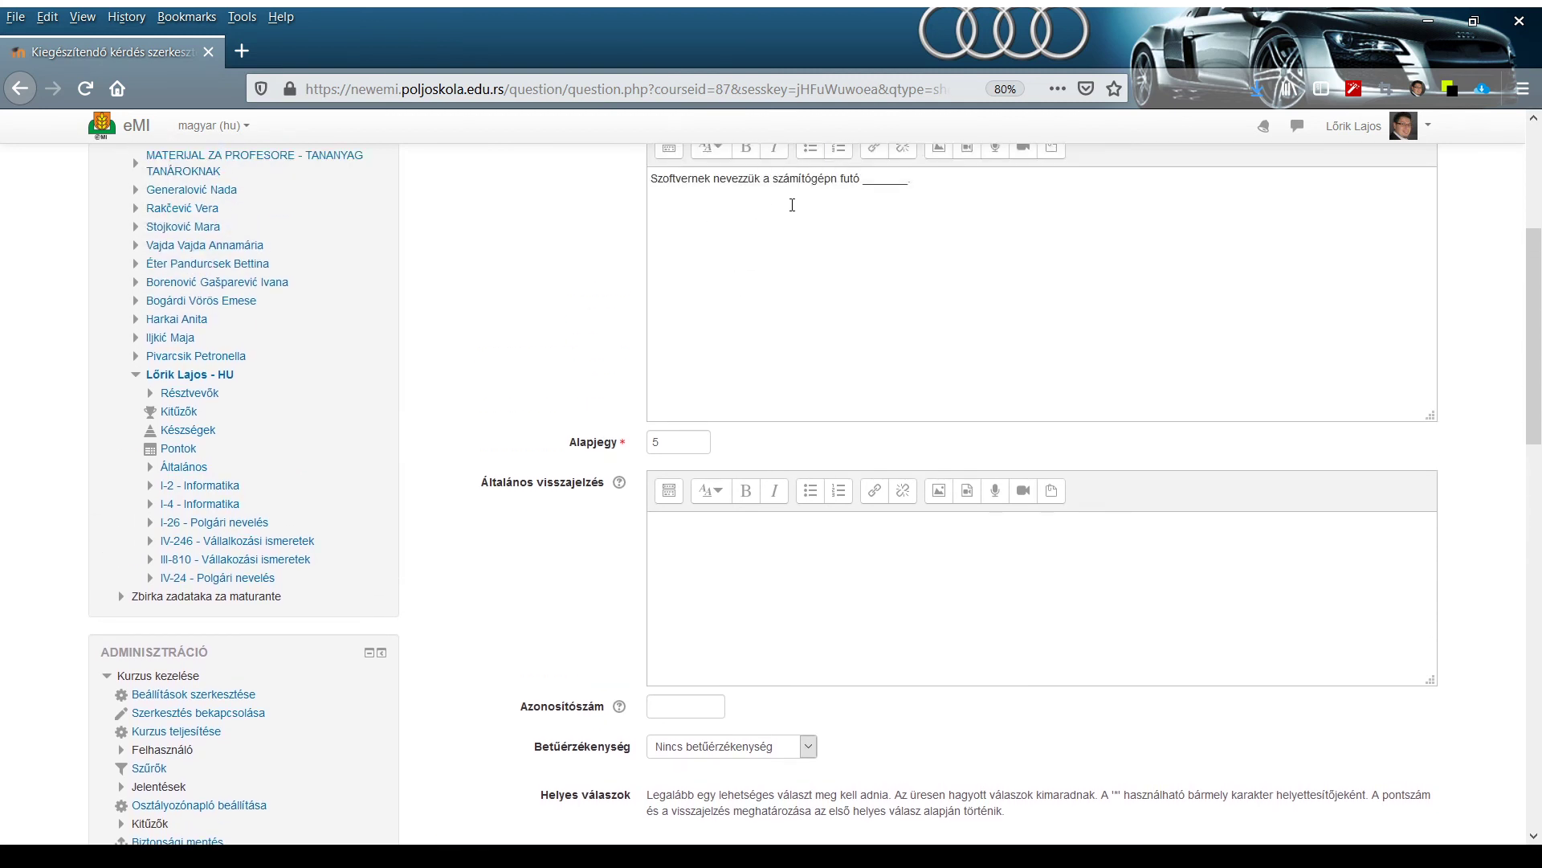
{"action": "scroll", "coordinate": [922, 225], "scroll_direction": "down", "scroll_amount": 6}
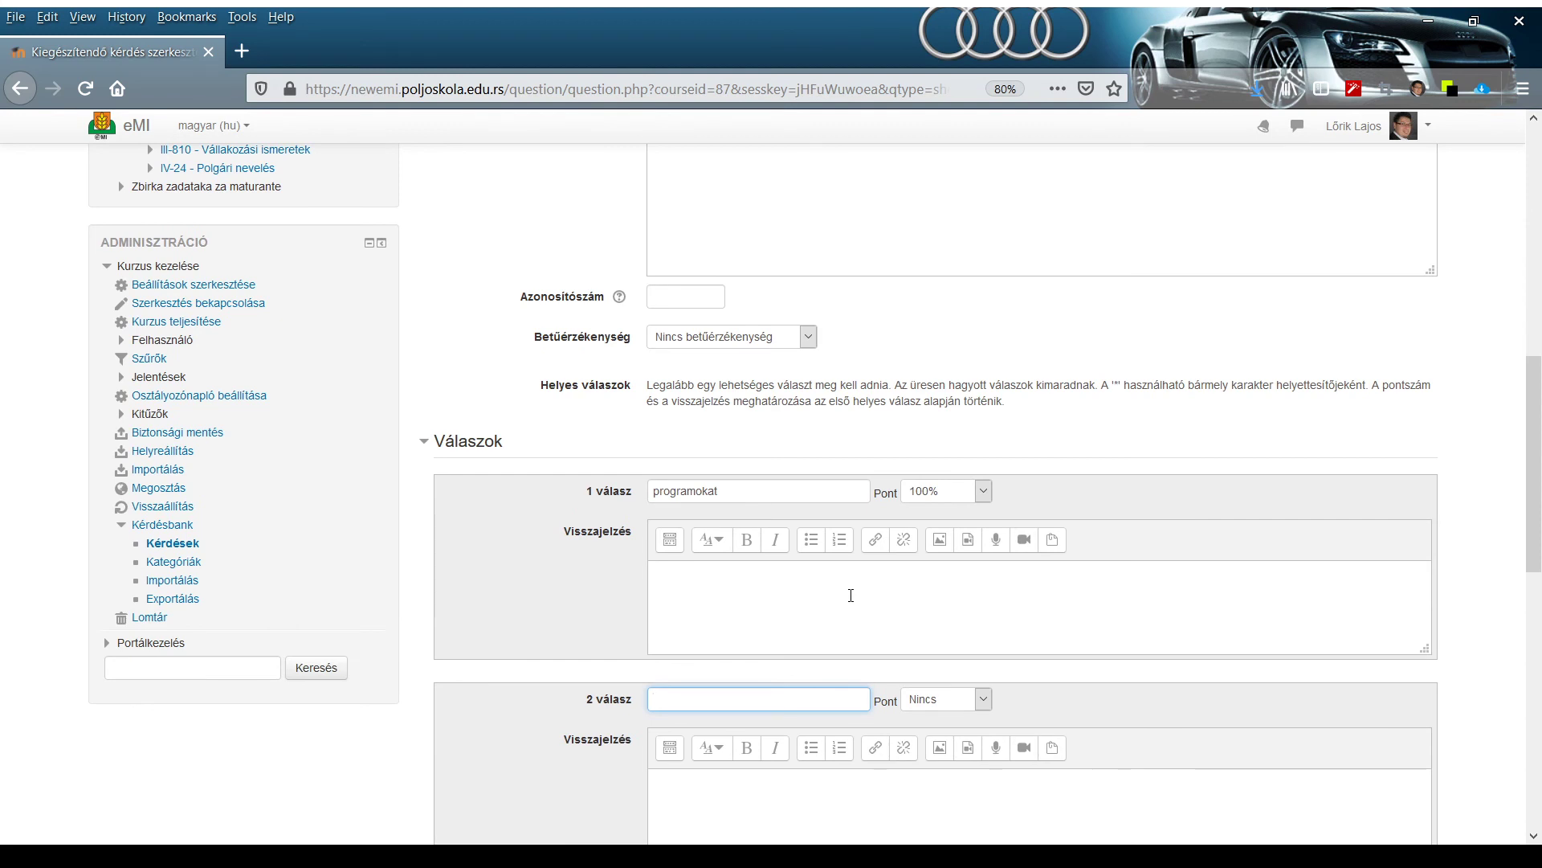
{"action": "left_click", "coordinate": [938, 498]}
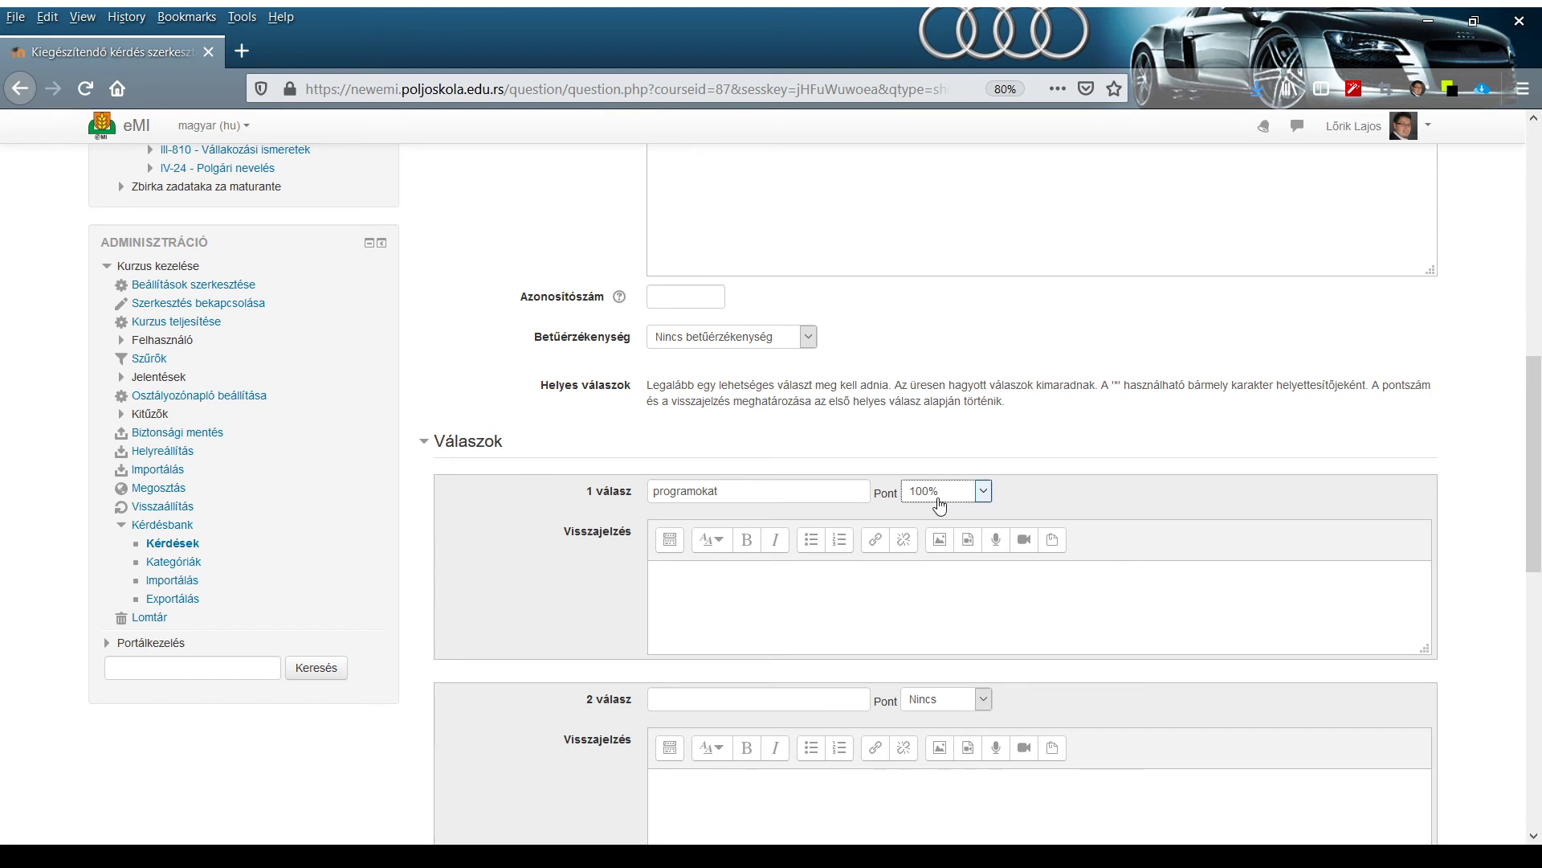
{"action": "left_click", "coordinate": [938, 700]}
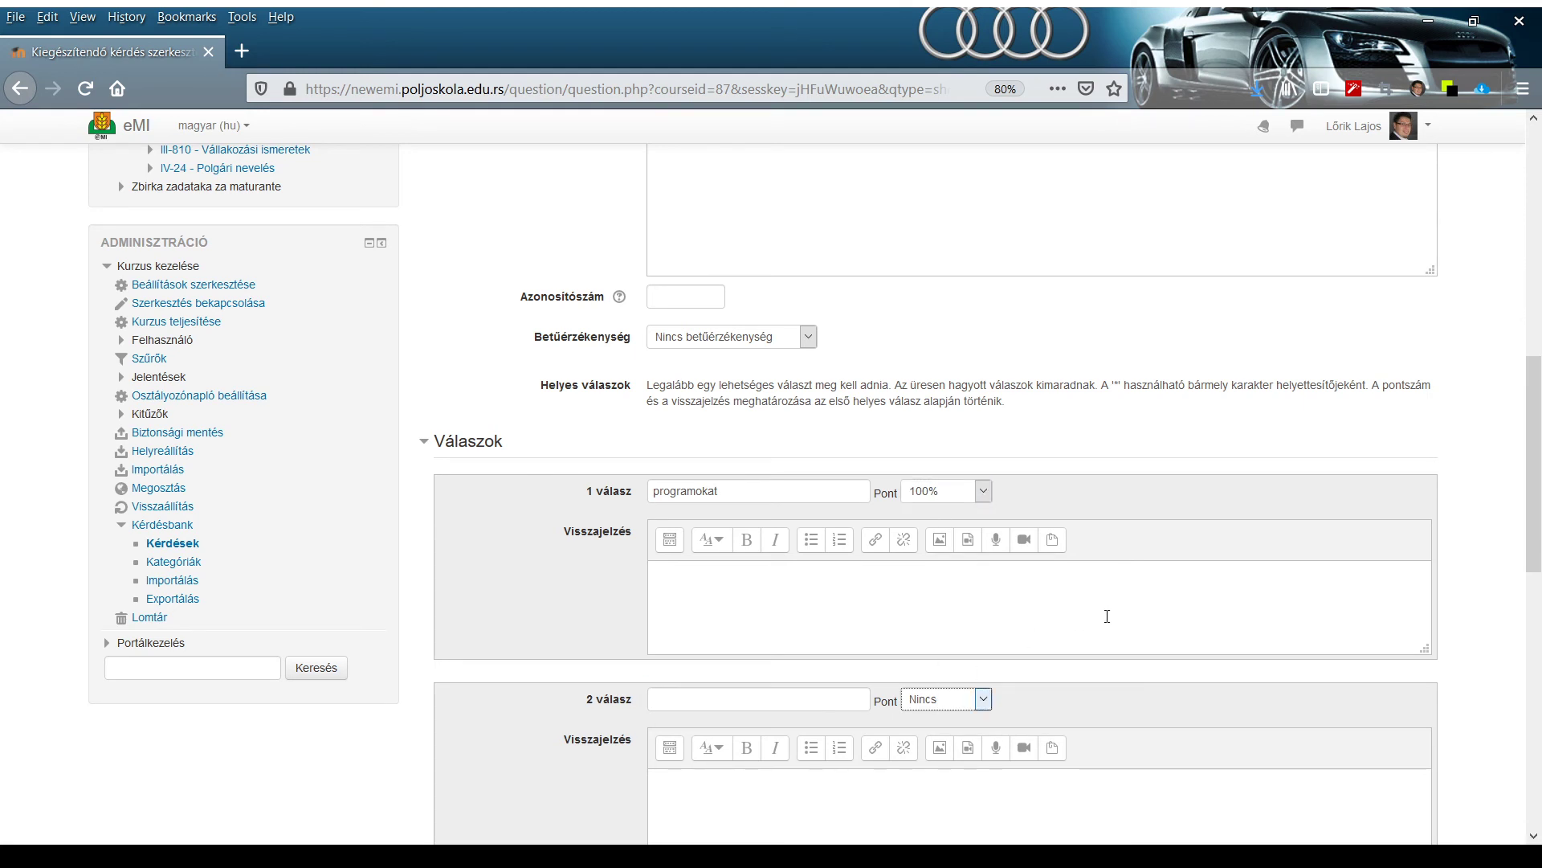
{"action": "left_click", "coordinate": [1195, 505]}
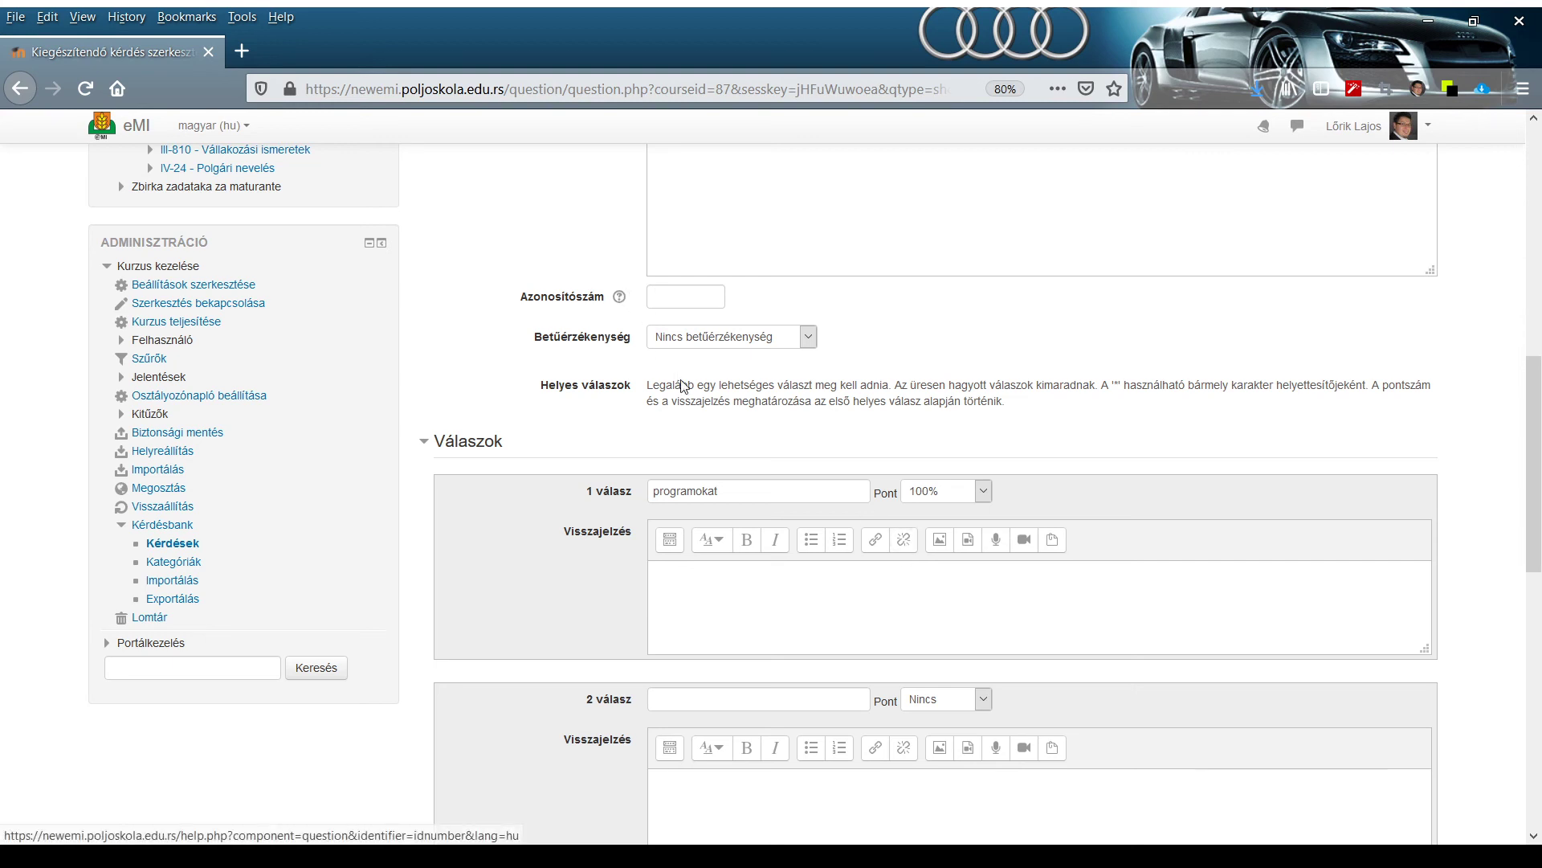
- Save the short-answer question and return to the question bank
{"action": "scroll", "coordinate": [731, 499], "scroll_direction": "down", "scroll_amount": 3}
{"action": "scroll", "coordinate": [731, 499], "scroll_direction": "down", "scroll_amount": 10}
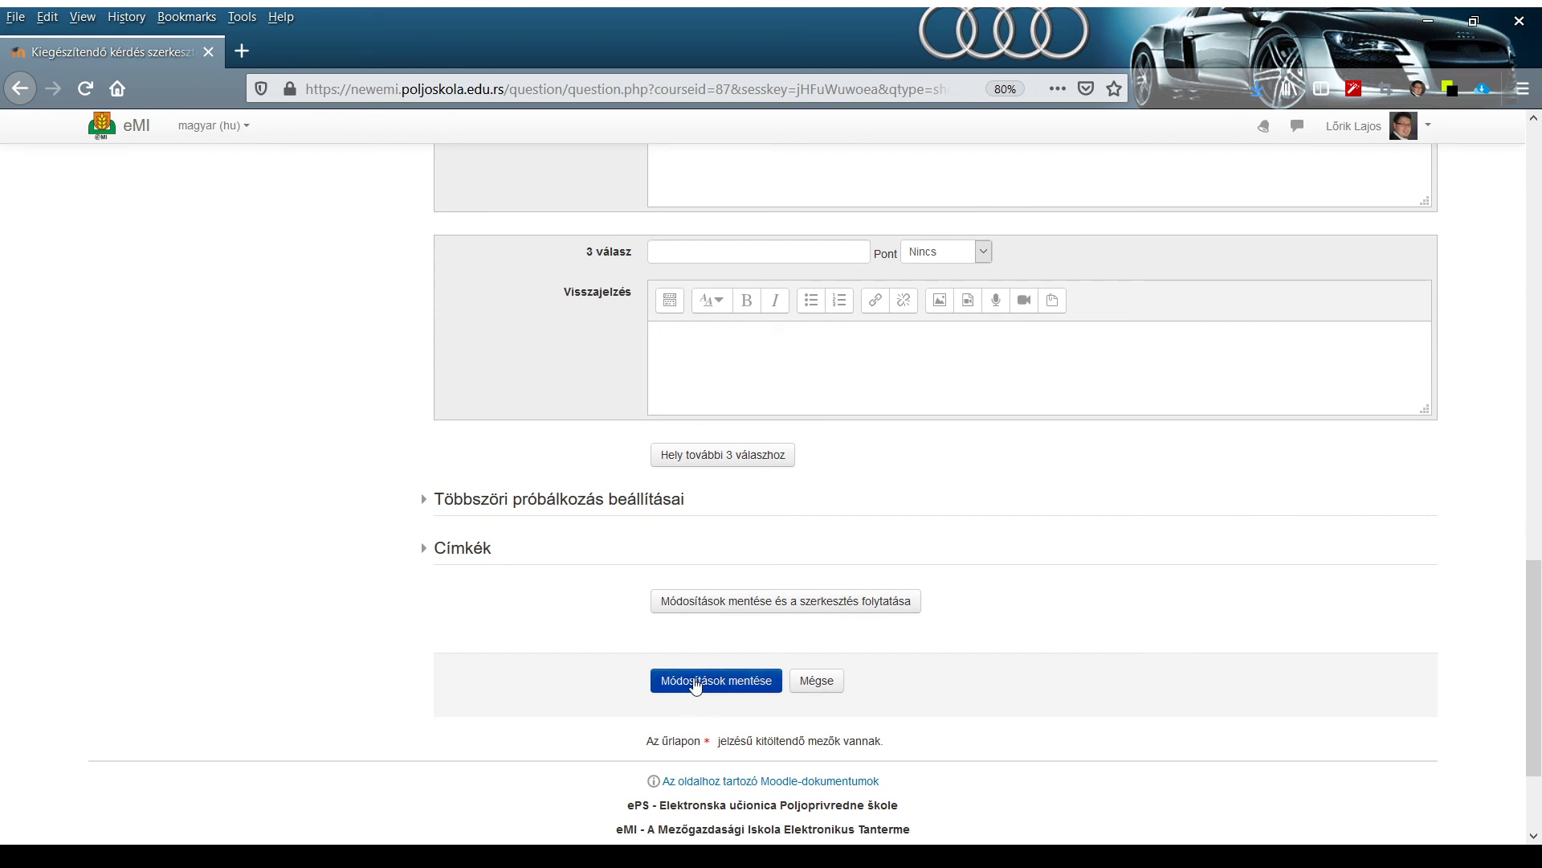
{"action": "left_click", "coordinate": [696, 682]}
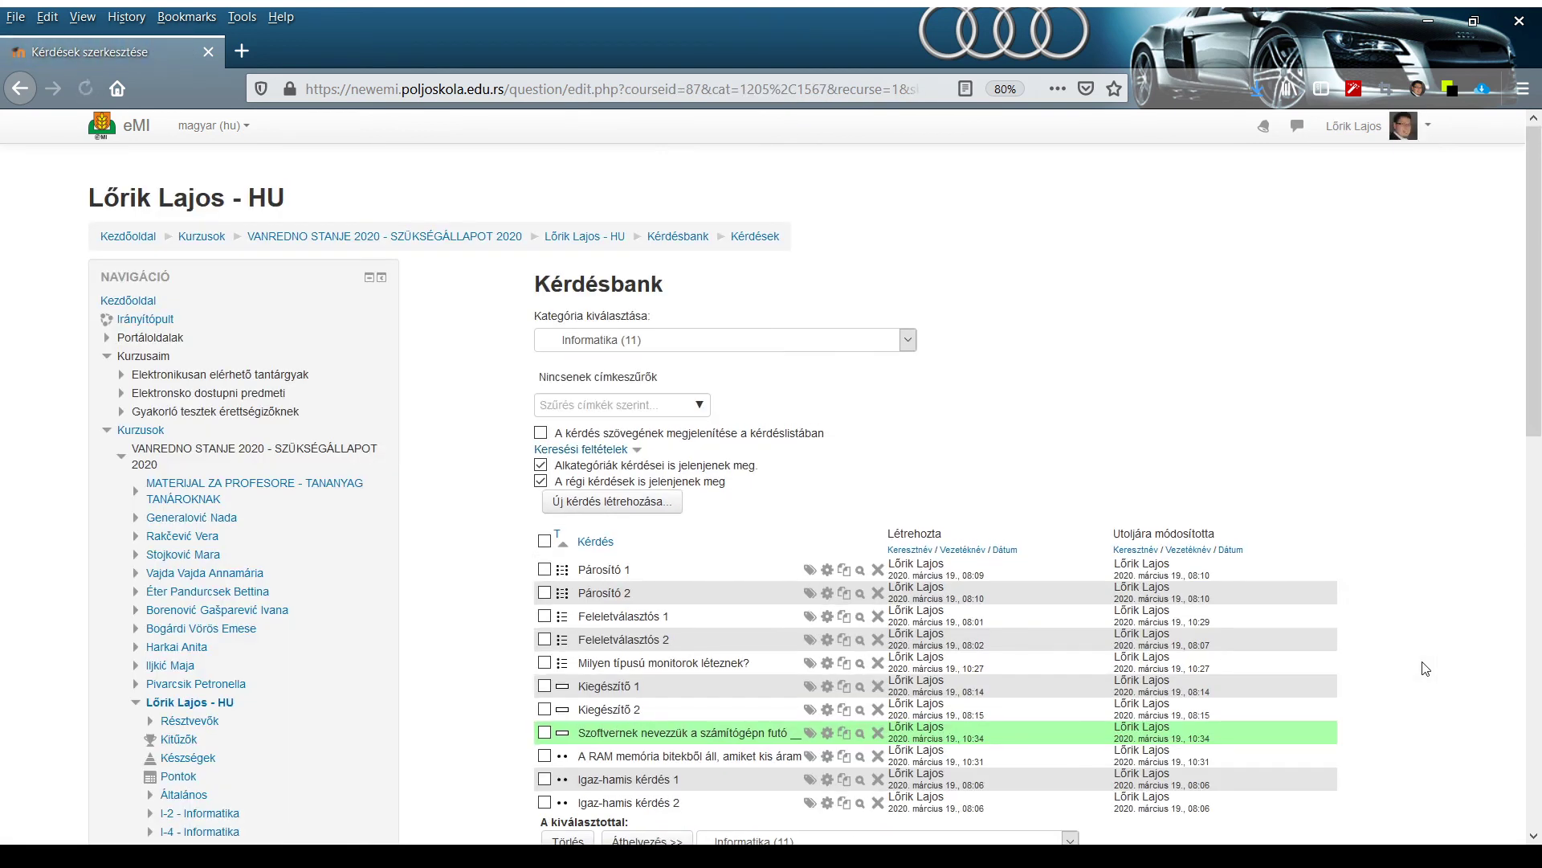
- Start a new Párosító (matching) question in the Informatika category
{"action": "scroll", "coordinate": [1324, 582], "scroll_direction": "down", "scroll_amount": 3}
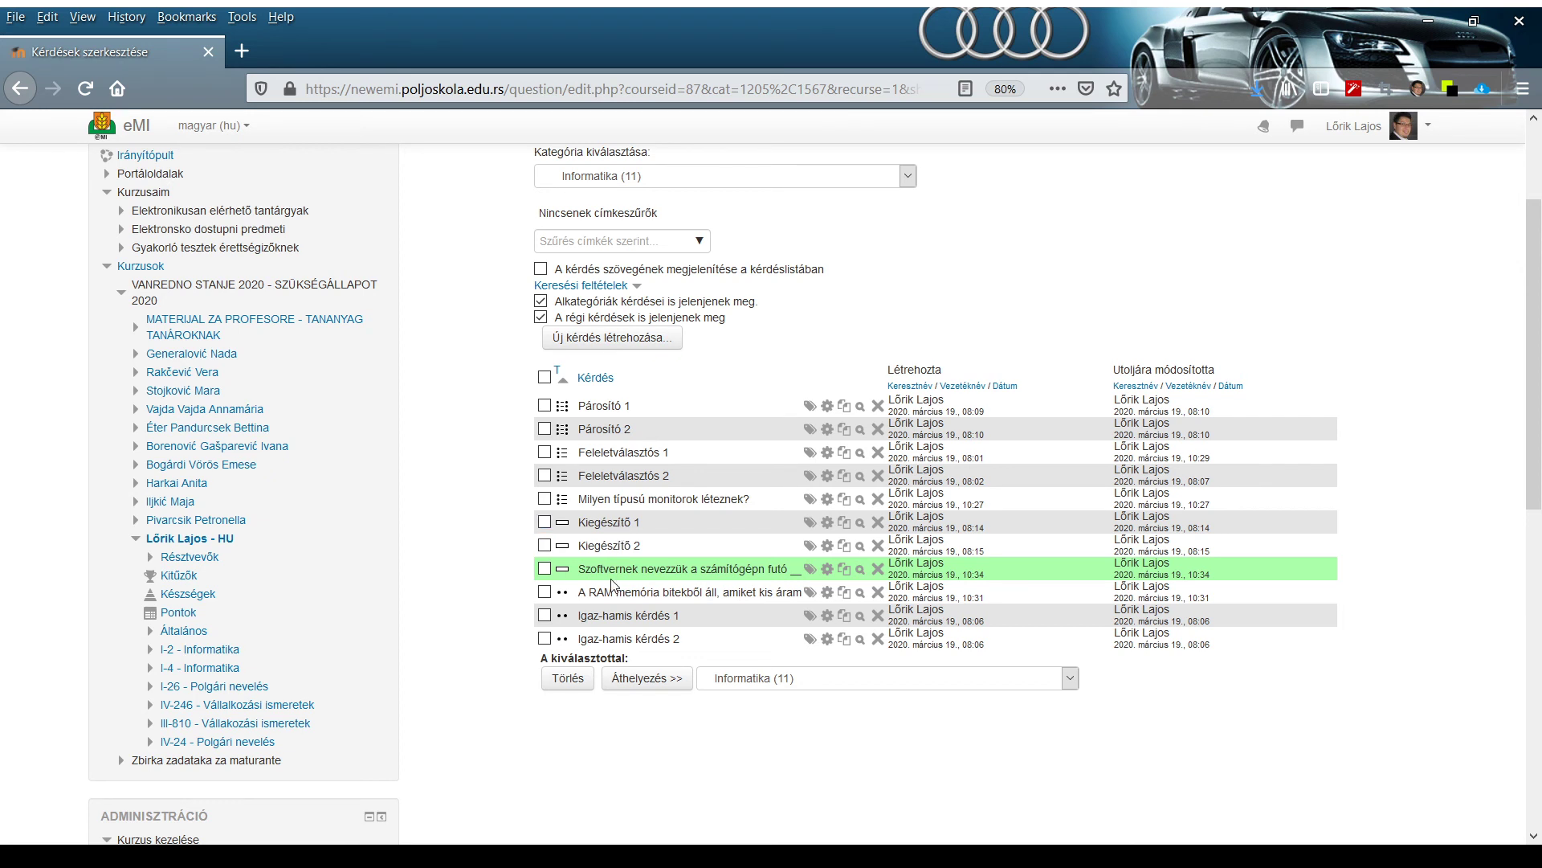
{"action": "scroll", "coordinate": [612, 584], "scroll_direction": "up", "scroll_amount": 2}
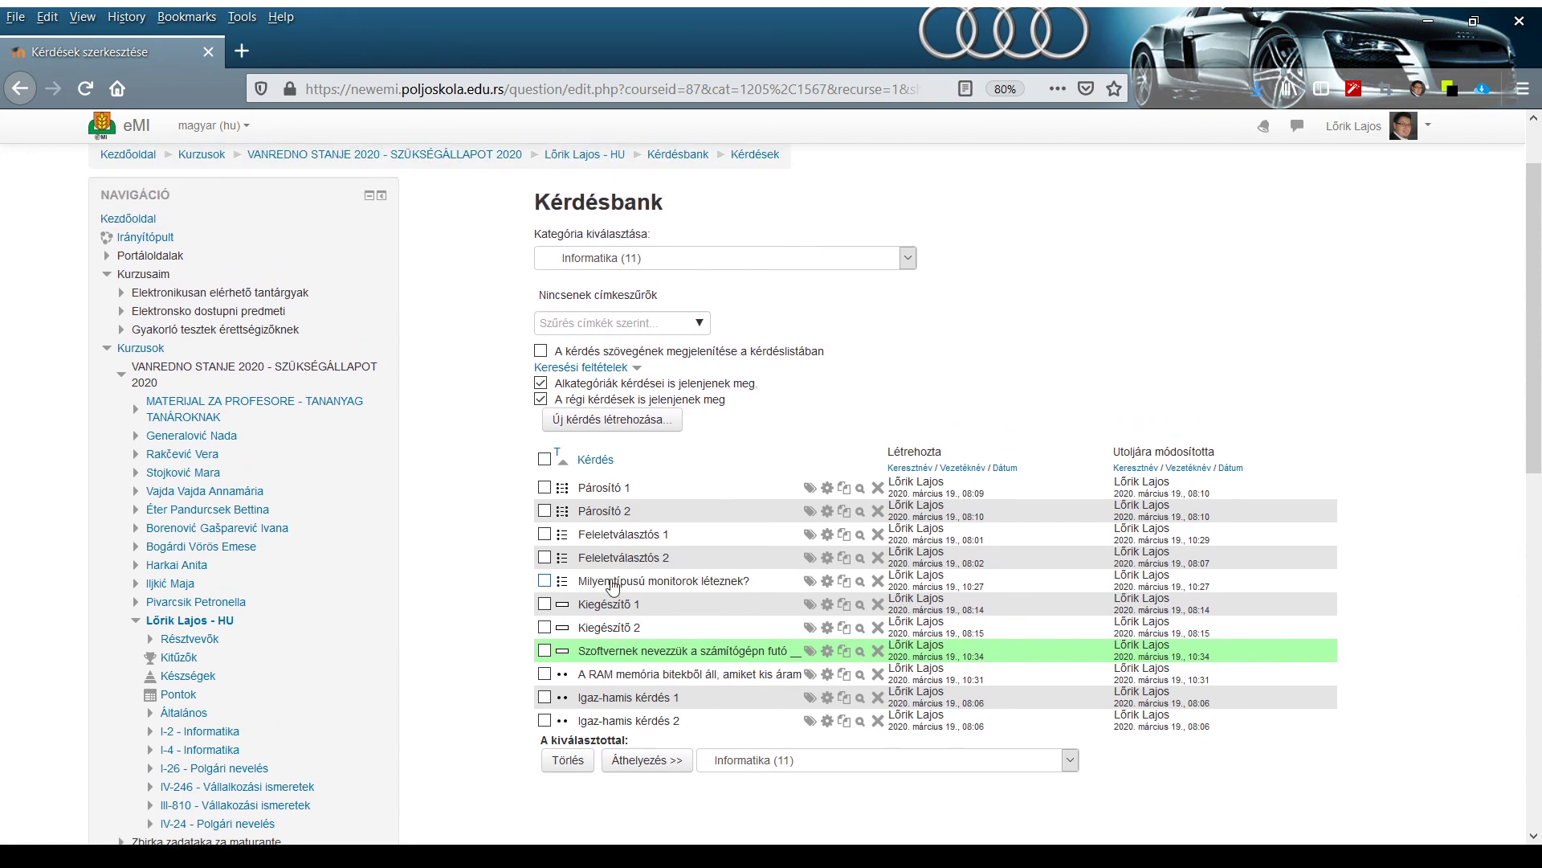
{"action": "left_click", "coordinate": [612, 420]}
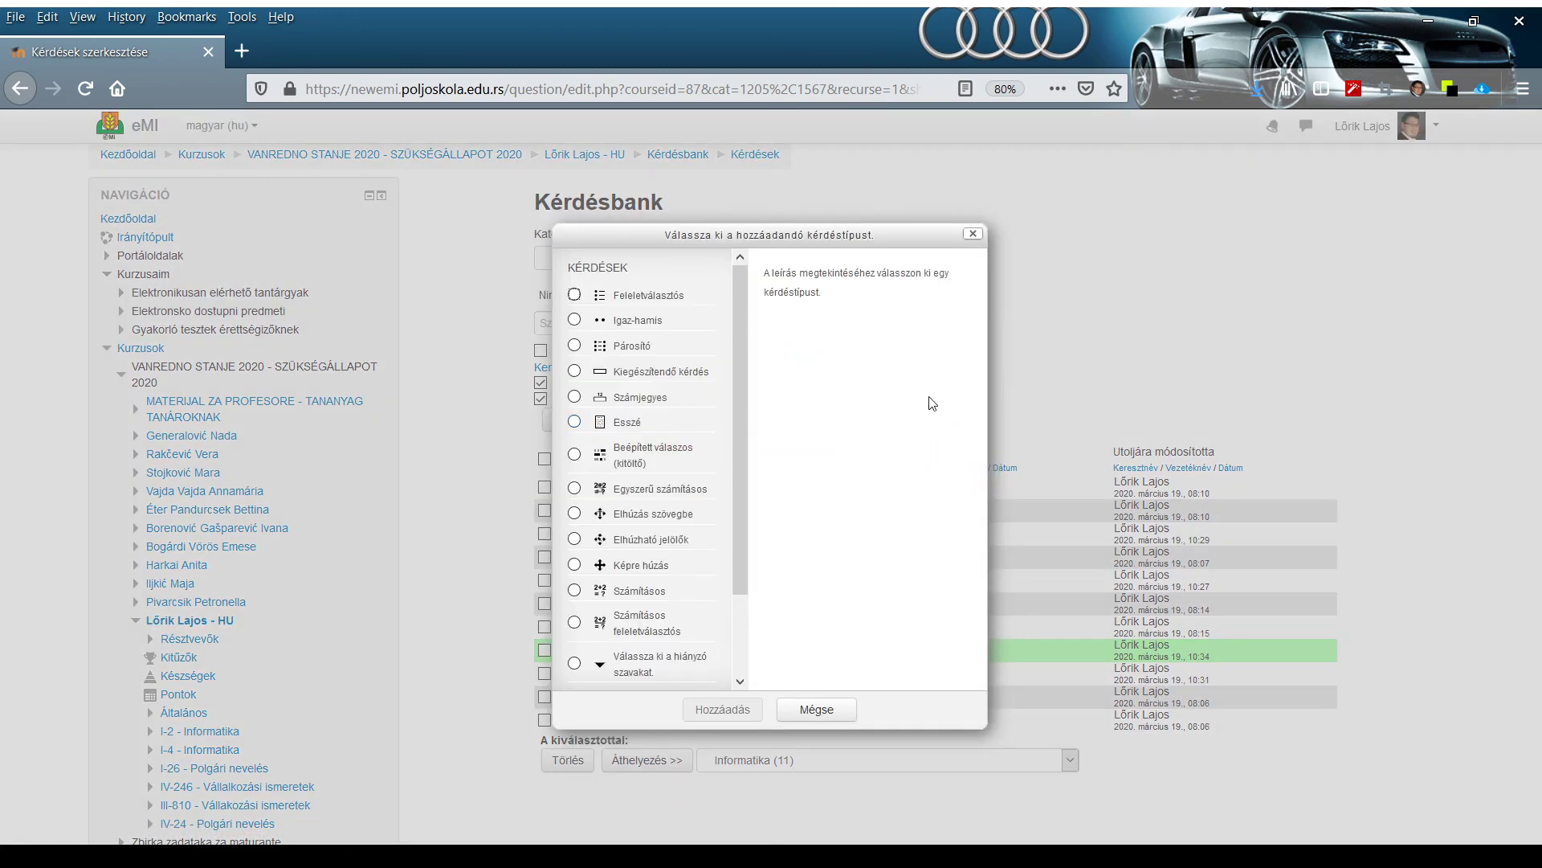
{"action": "left_click", "coordinate": [574, 345]}
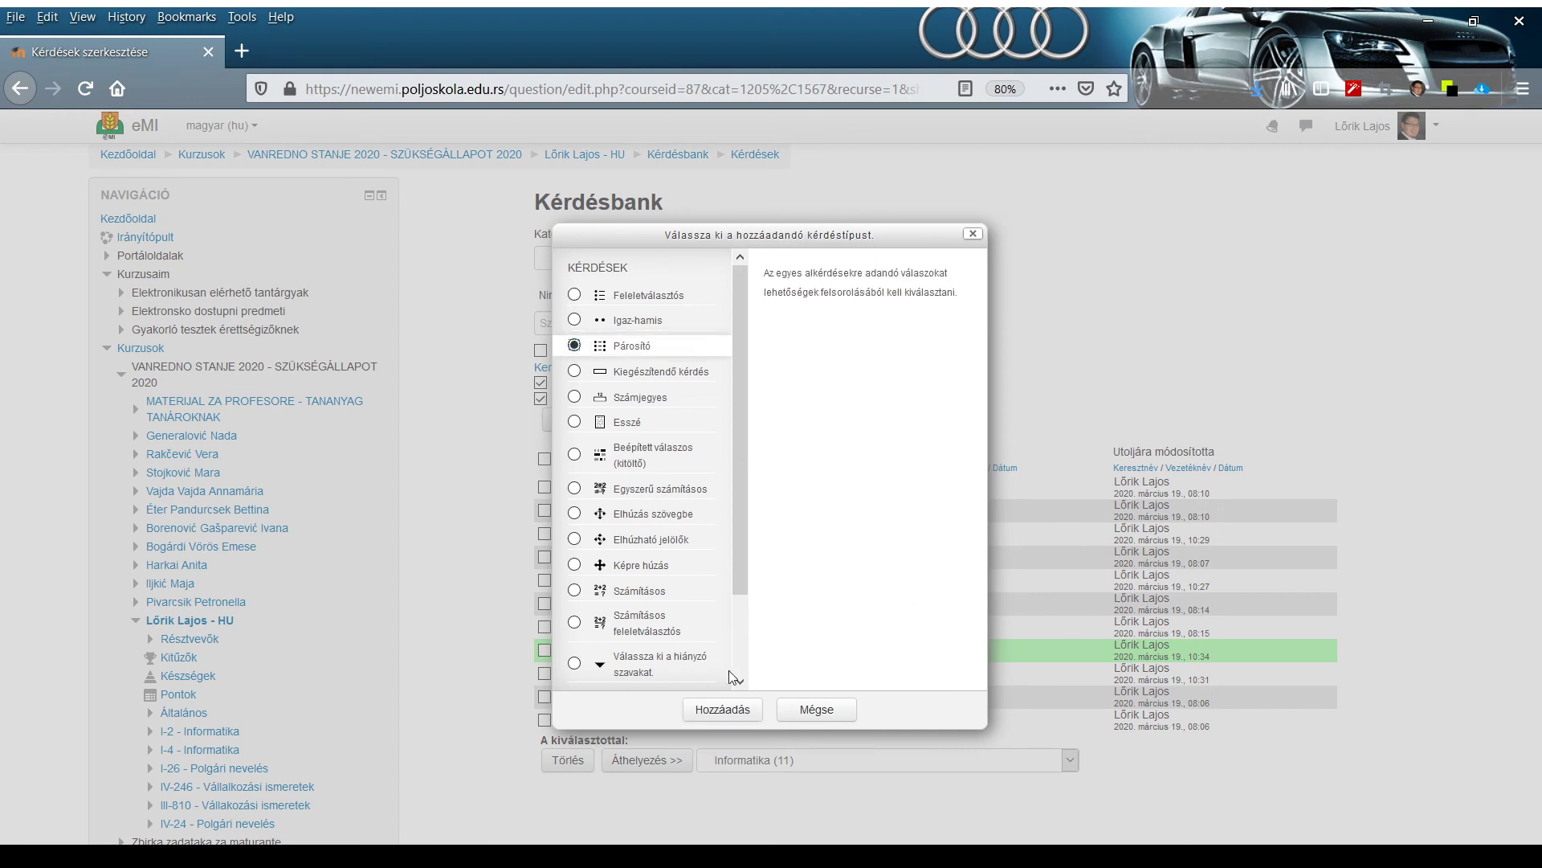
{"action": "left_click", "coordinate": [721, 715]}
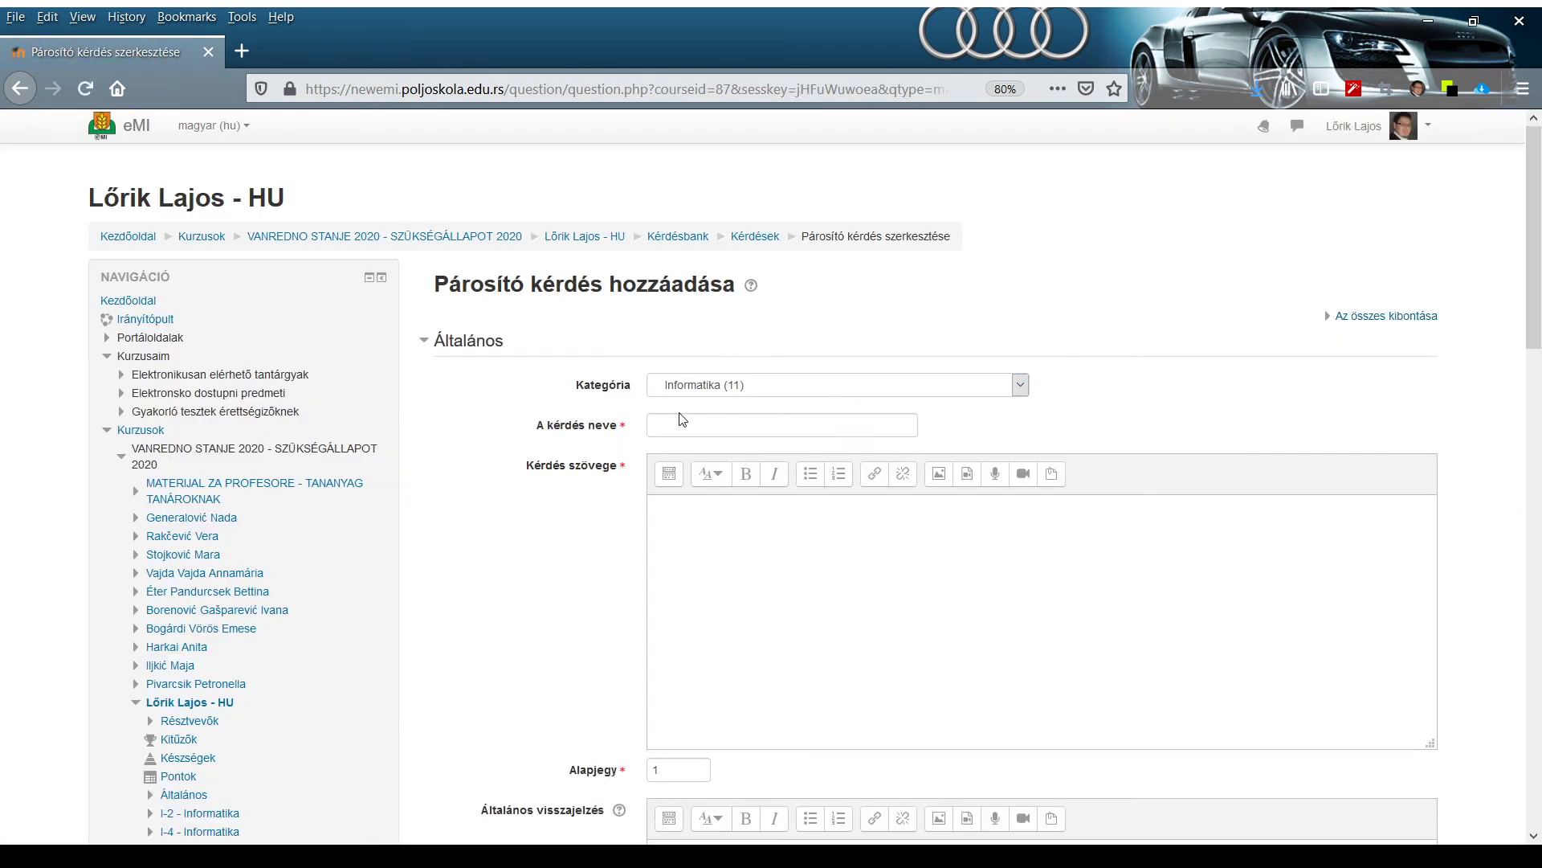
- Name the matching question "Csoportosítsd a hardverelemeket!"
{"action": "left_click", "coordinate": [672, 427]}
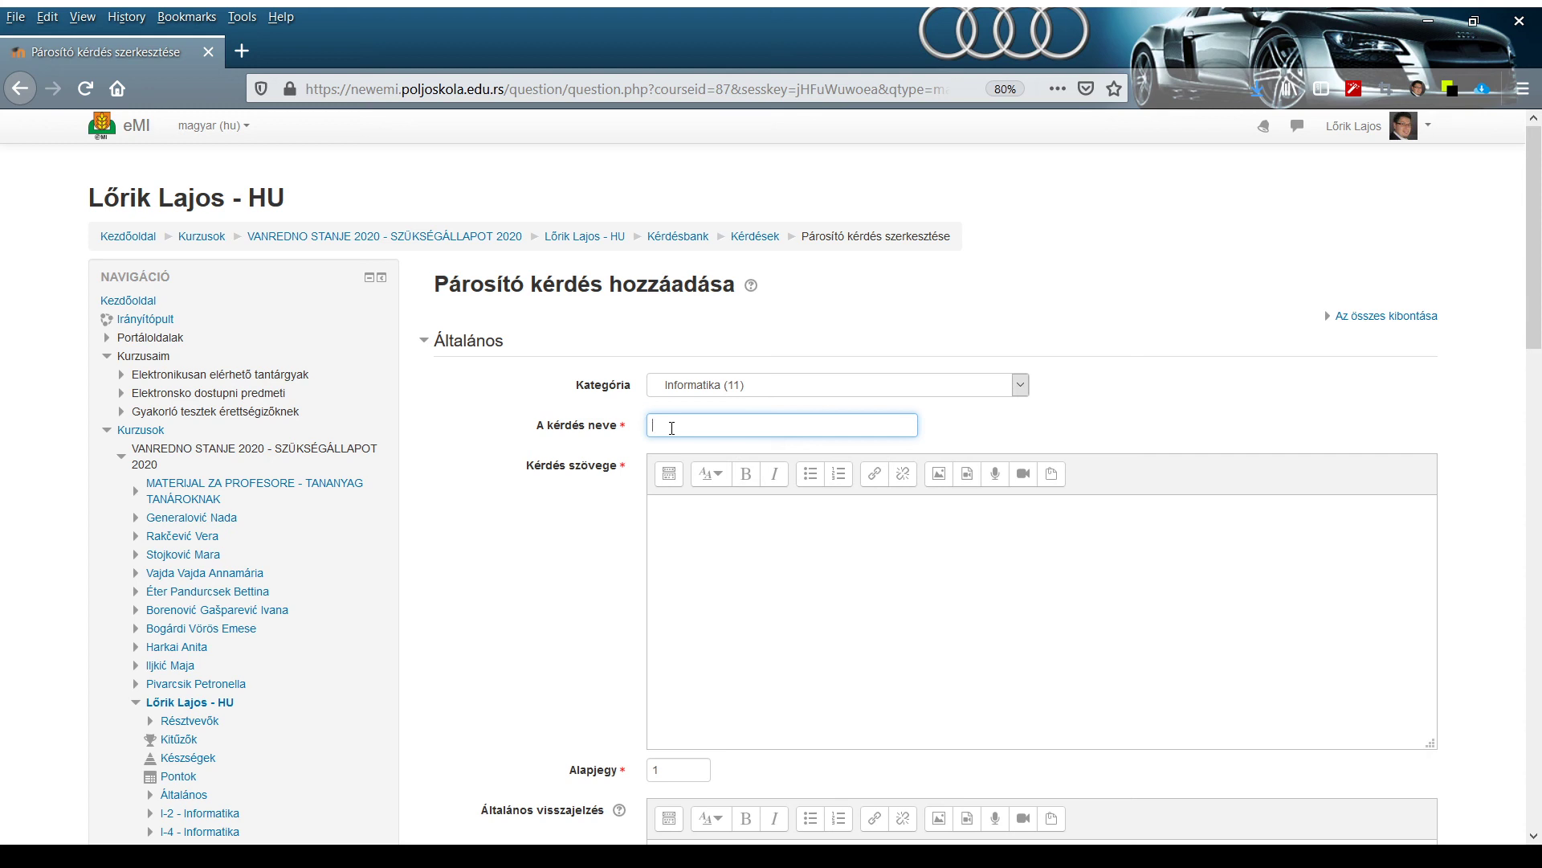
{"action": "type", "text": "K"}
{"action": "type", "text": "o"}
{"action": "key", "text": "BackSpace"}
{"action": "key", "text": "BackSpace"}
{"action": "type", "text": "Csopor"}
{"action": "type", "text": "tos"}
{"action": "type", "text": "ítsd"}
{"action": "type", "text": ", hogy"}
{"action": "key", "text": "BackSpace"}
{"action": "key", "text": "BackSpace"}
{"action": "key", "text": "BackSpace"}
{"action": "key", "text": "BackSpace"}
{"action": "key", "text": "BackSpace"}
{"action": "key", "text": "BackSpace"}
{"action": "key", "text": "BackSpace"}
{"action": "type", "text": "a hardverelemeket!"}
- Copy the matching question's name into its question text
{"action": "left_click_drag", "start_coordinate": [829, 426], "coordinate": [537, 434]}
{"action": "key", "text": "ctrl+c"}
{"action": "left_click", "coordinate": [697, 507]}
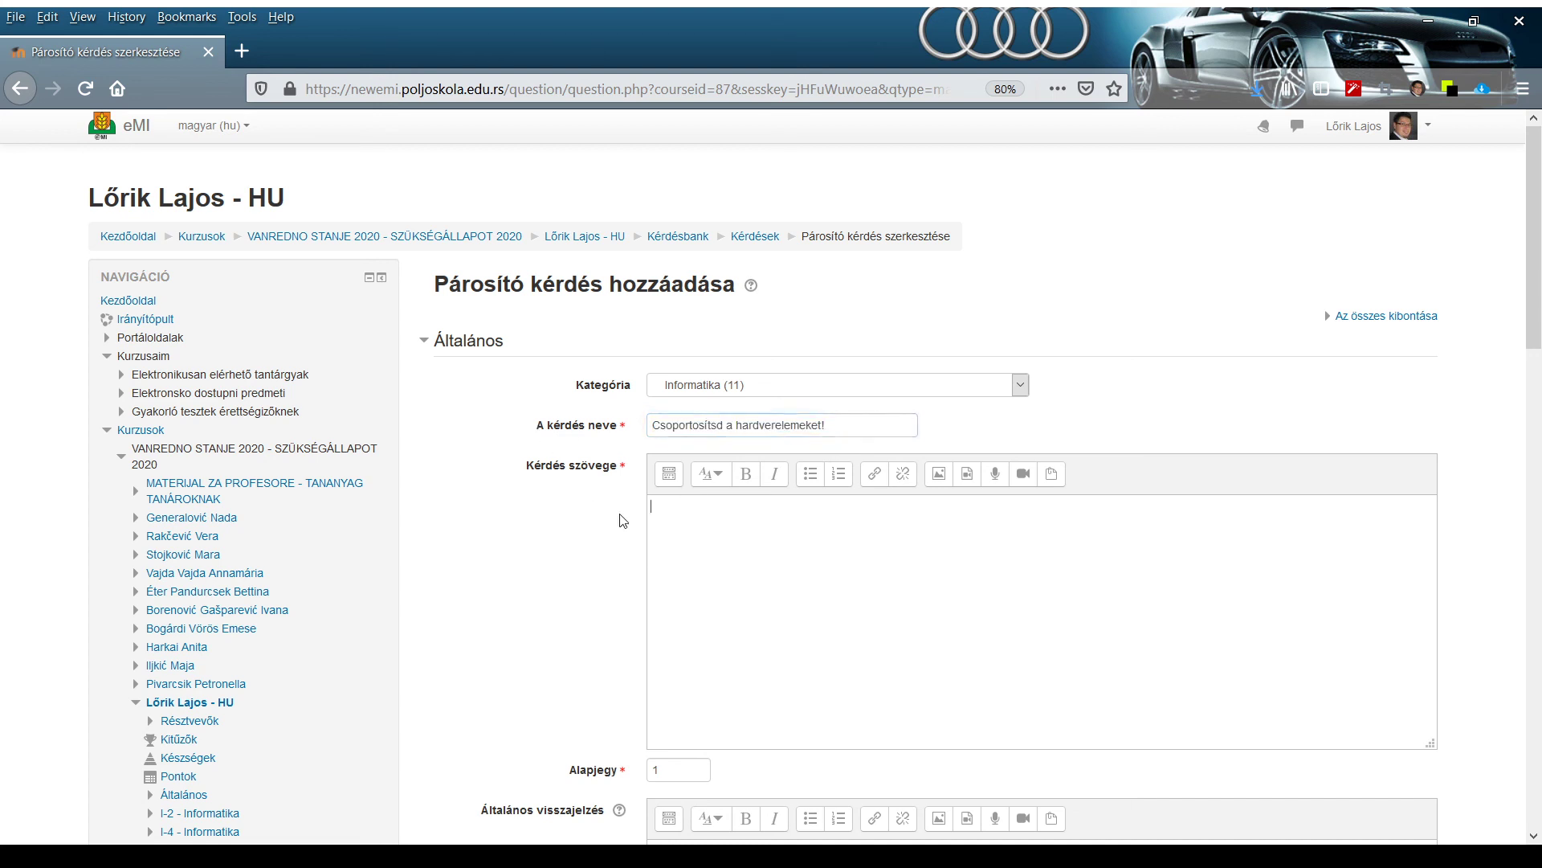
{"action": "key", "text": "ctrl+v"}
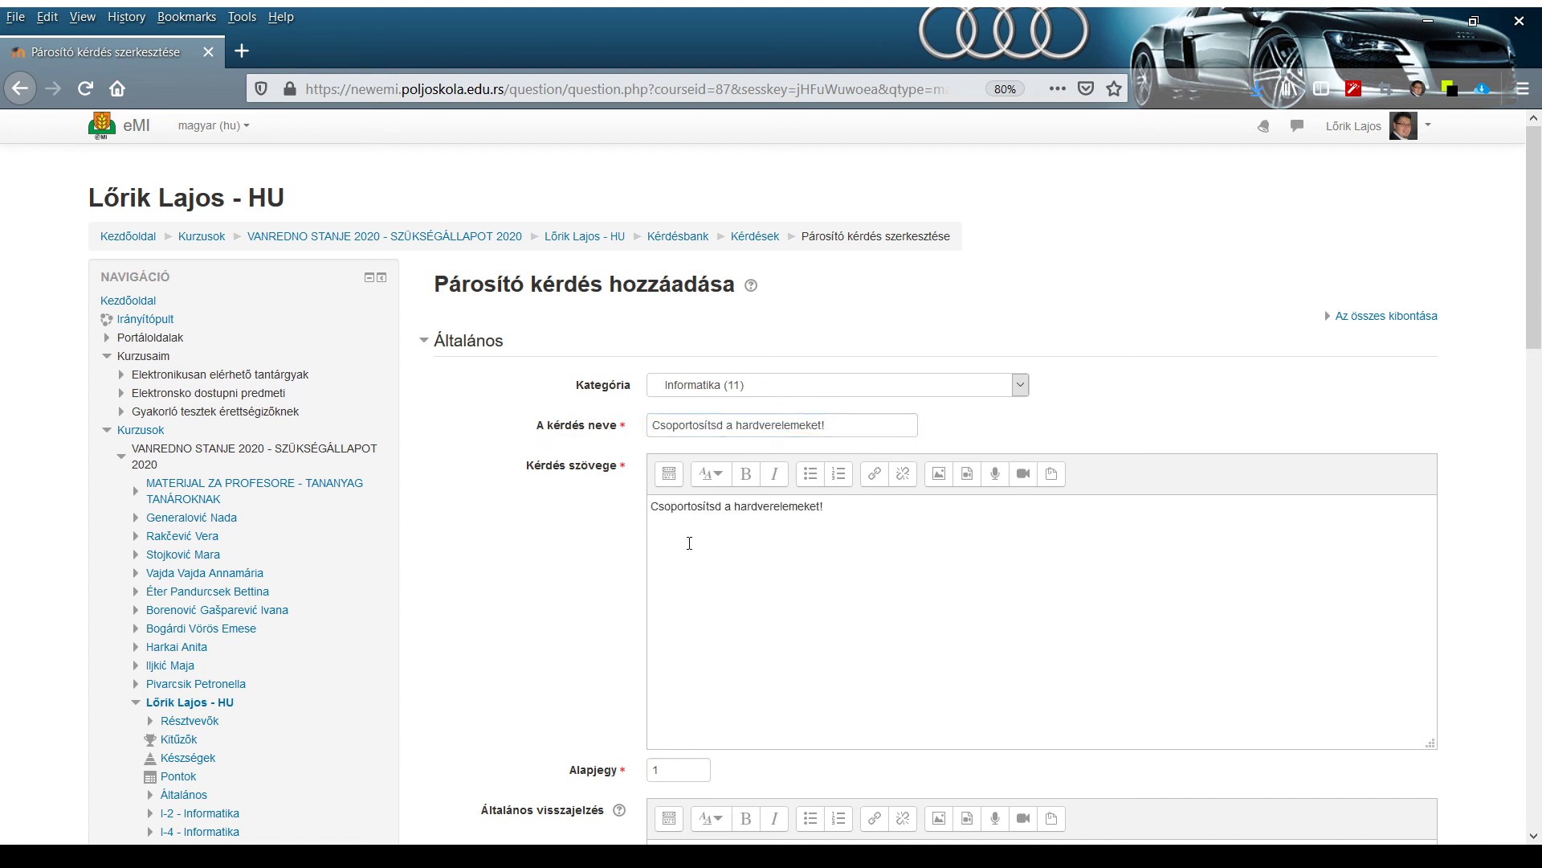
- Set the default mark of the matching question to 15
{"action": "scroll", "coordinate": [715, 538], "scroll_direction": "down", "scroll_amount": 3}
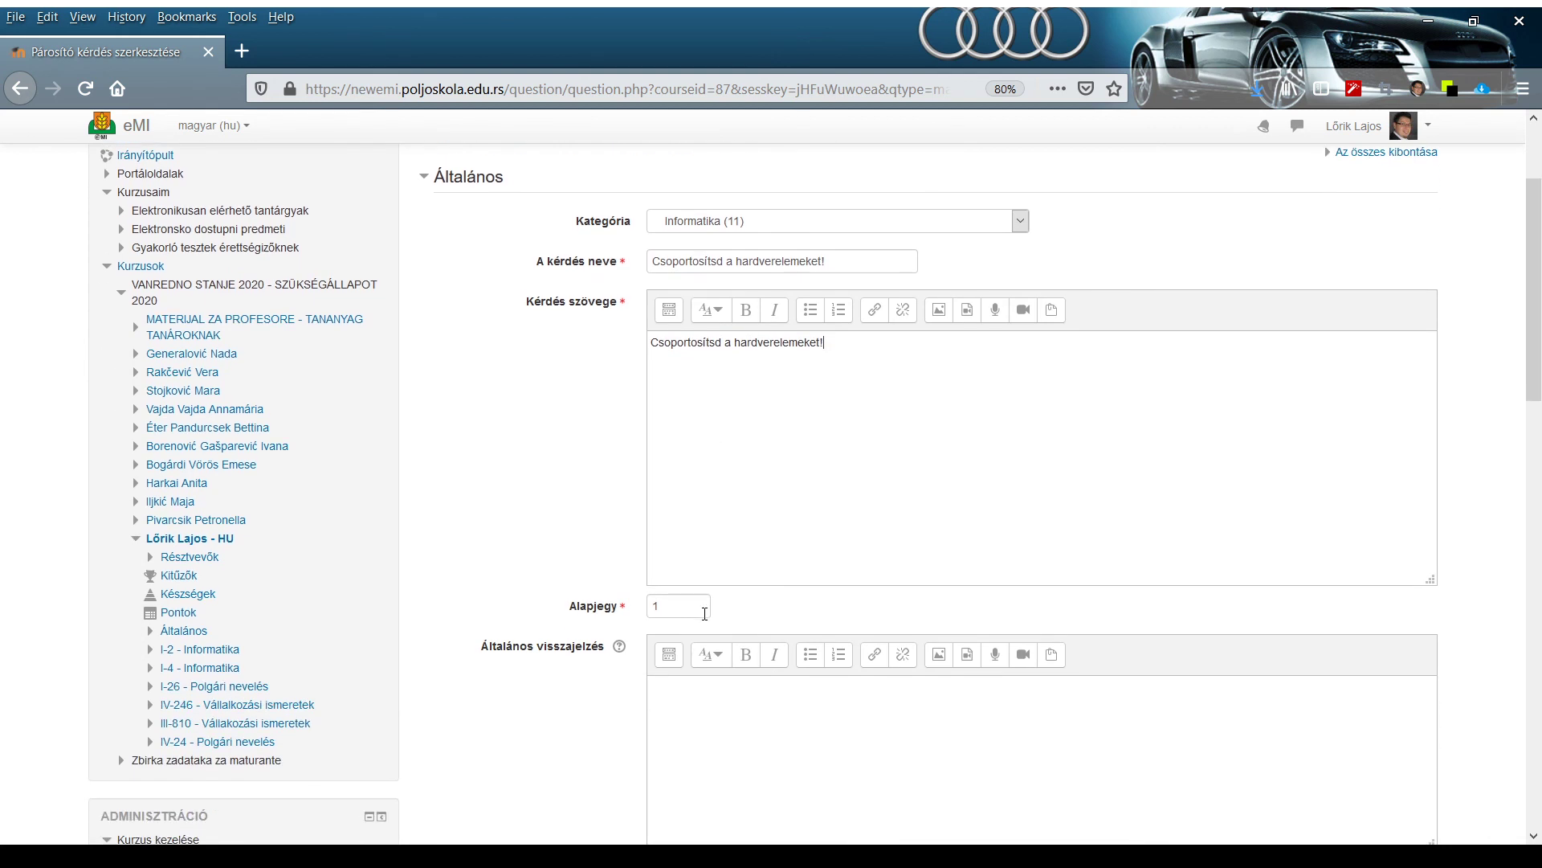
{"action": "left_click", "coordinate": [704, 615]}
{"action": "type", "text": "5"}
- Enter "Monitor" as the first sub-question with the answer "Kimeneti egység"
{"action": "scroll", "coordinate": [704, 615], "scroll_direction": "down", "scroll_amount": 7}
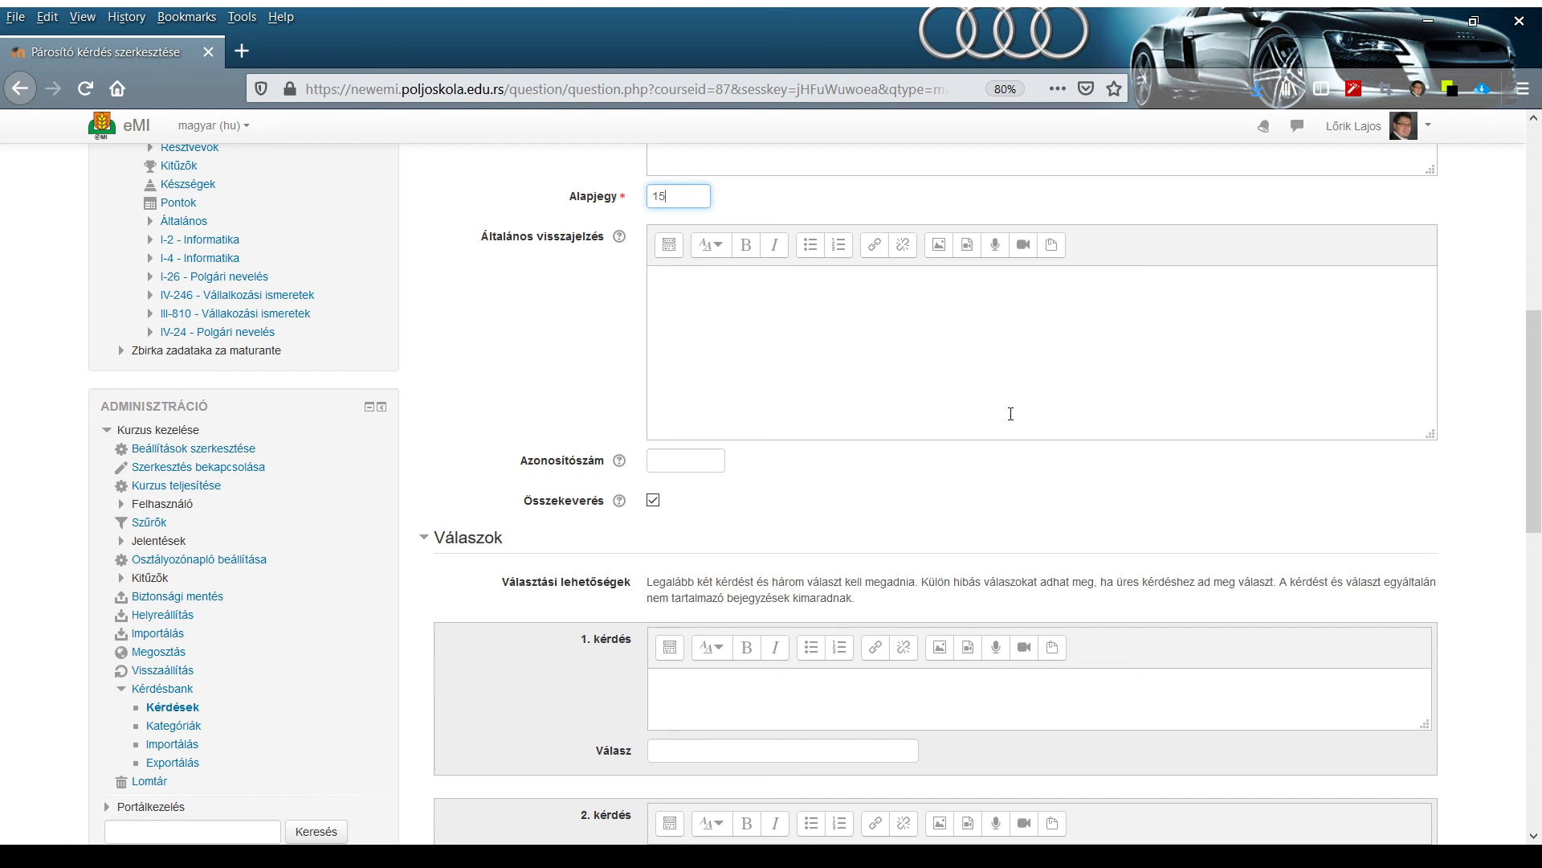
{"action": "scroll", "coordinate": [1010, 414], "scroll_direction": "down", "scroll_amount": 5}
{"action": "left_click", "coordinate": [761, 459]}
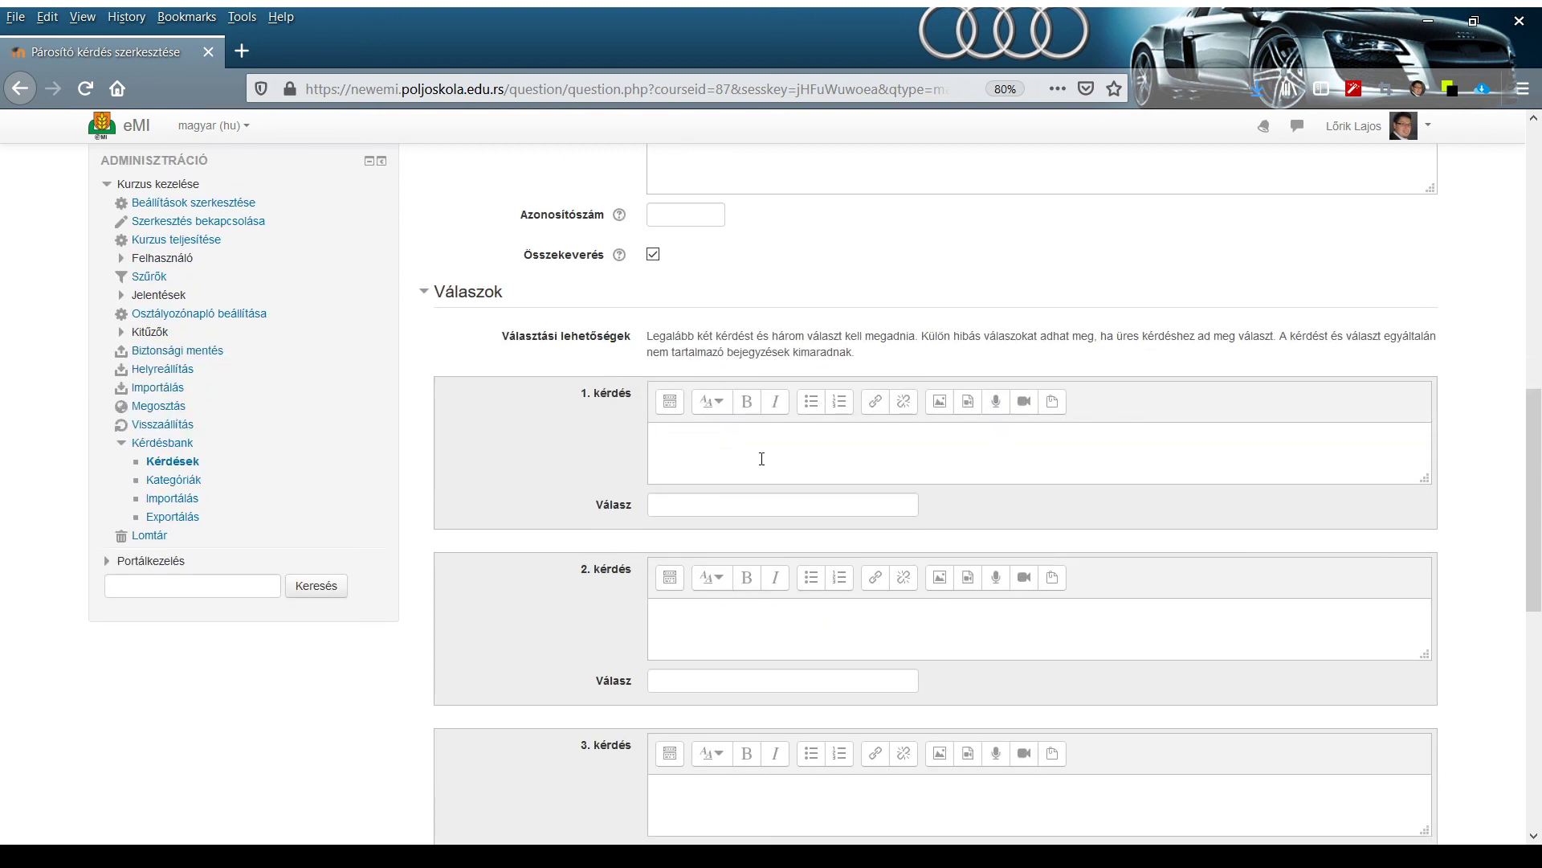
{"action": "type", "text": "Monitor"}
{"action": "left_click", "coordinate": [876, 504]}
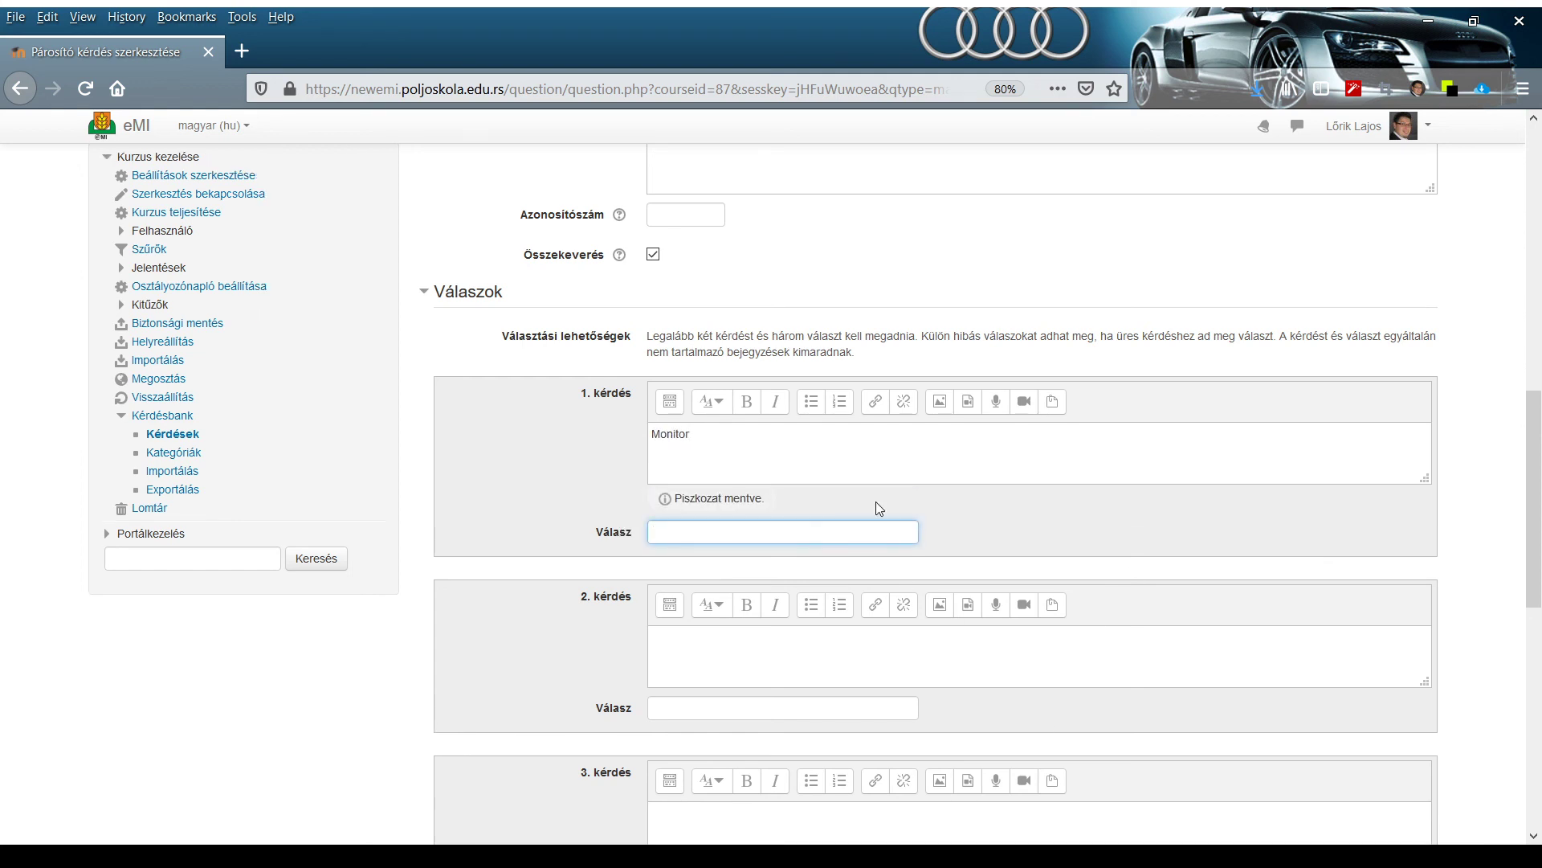
{"action": "type", "text": "Kimeneti egység"}
- Enter "Projektor" as the second sub-question and reuse the first answer, "Kimeneti egység", for it
{"action": "left_click", "coordinate": [795, 670]}
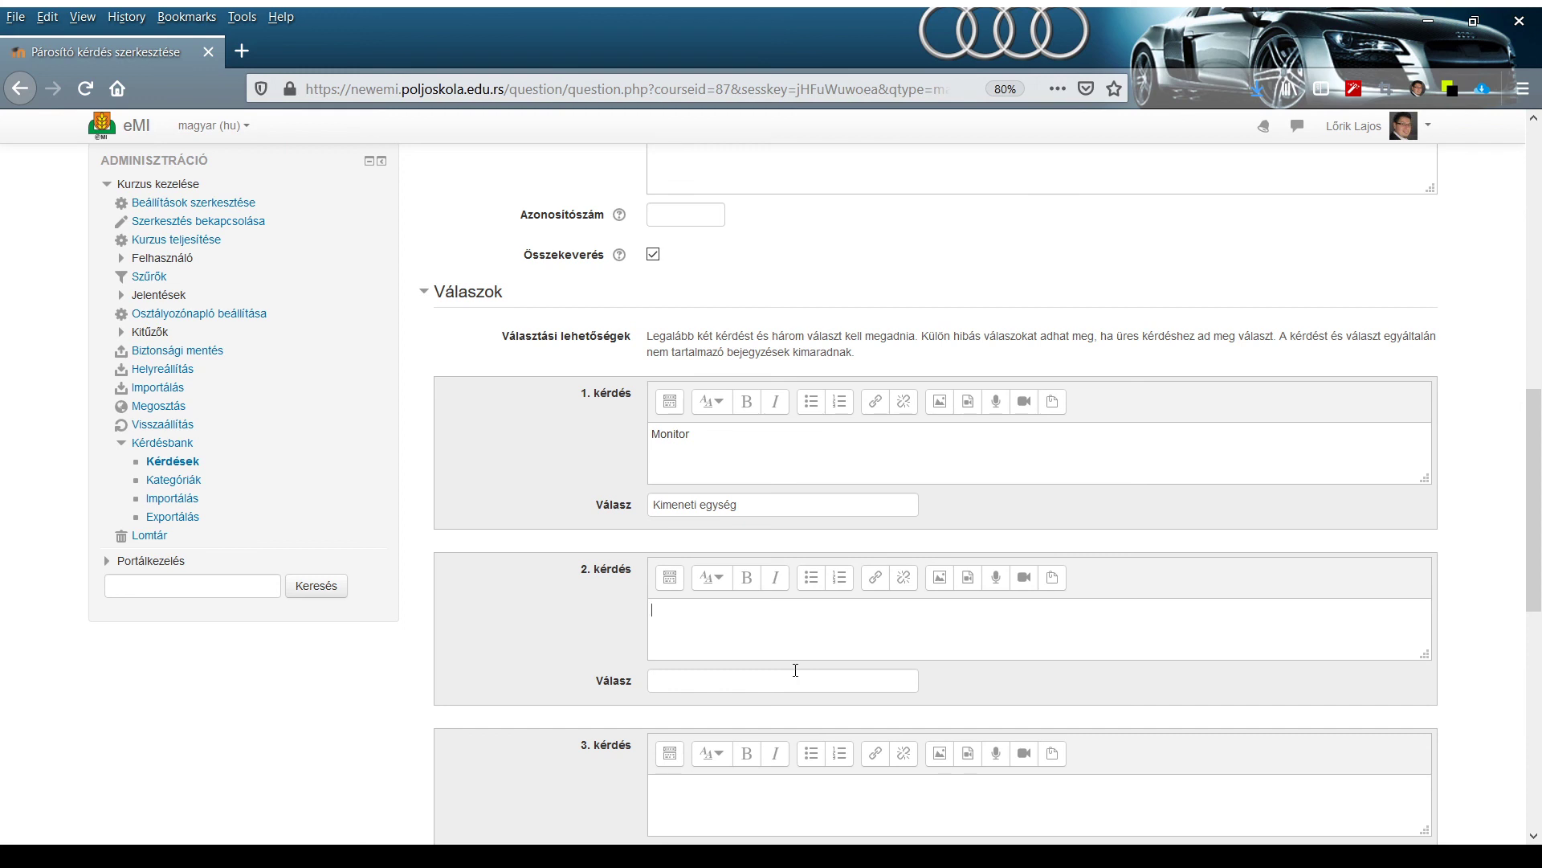
{"action": "type", "text": "Projektor"}
{"action": "triple_click", "coordinate": [672, 504]}
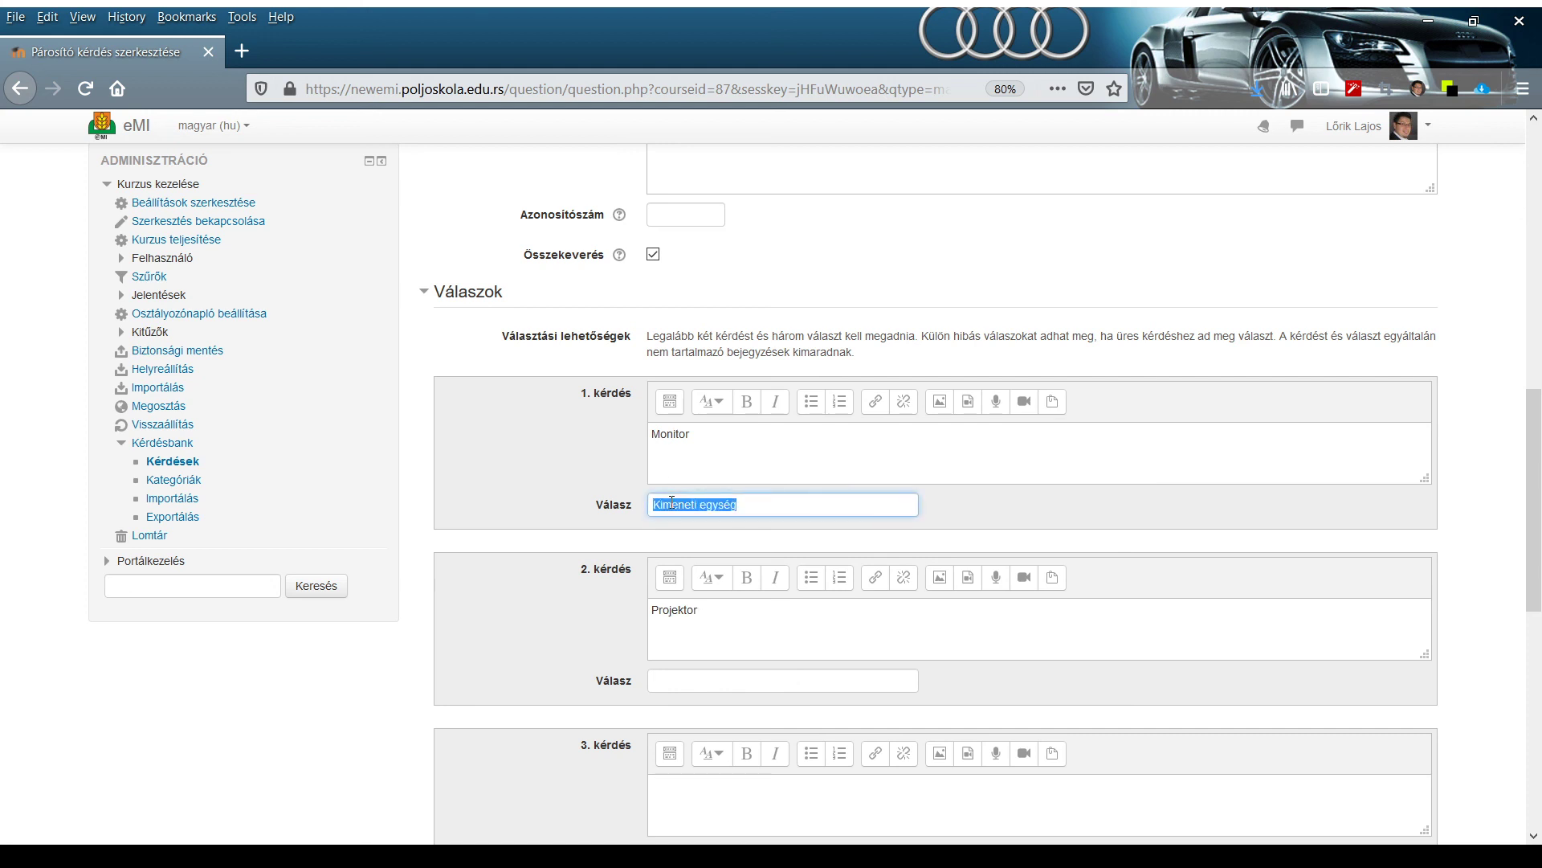
{"action": "key", "text": "ctrl+c"}
{"action": "left_click", "coordinate": [698, 679]}
{"action": "key", "text": "ctrl+v"}
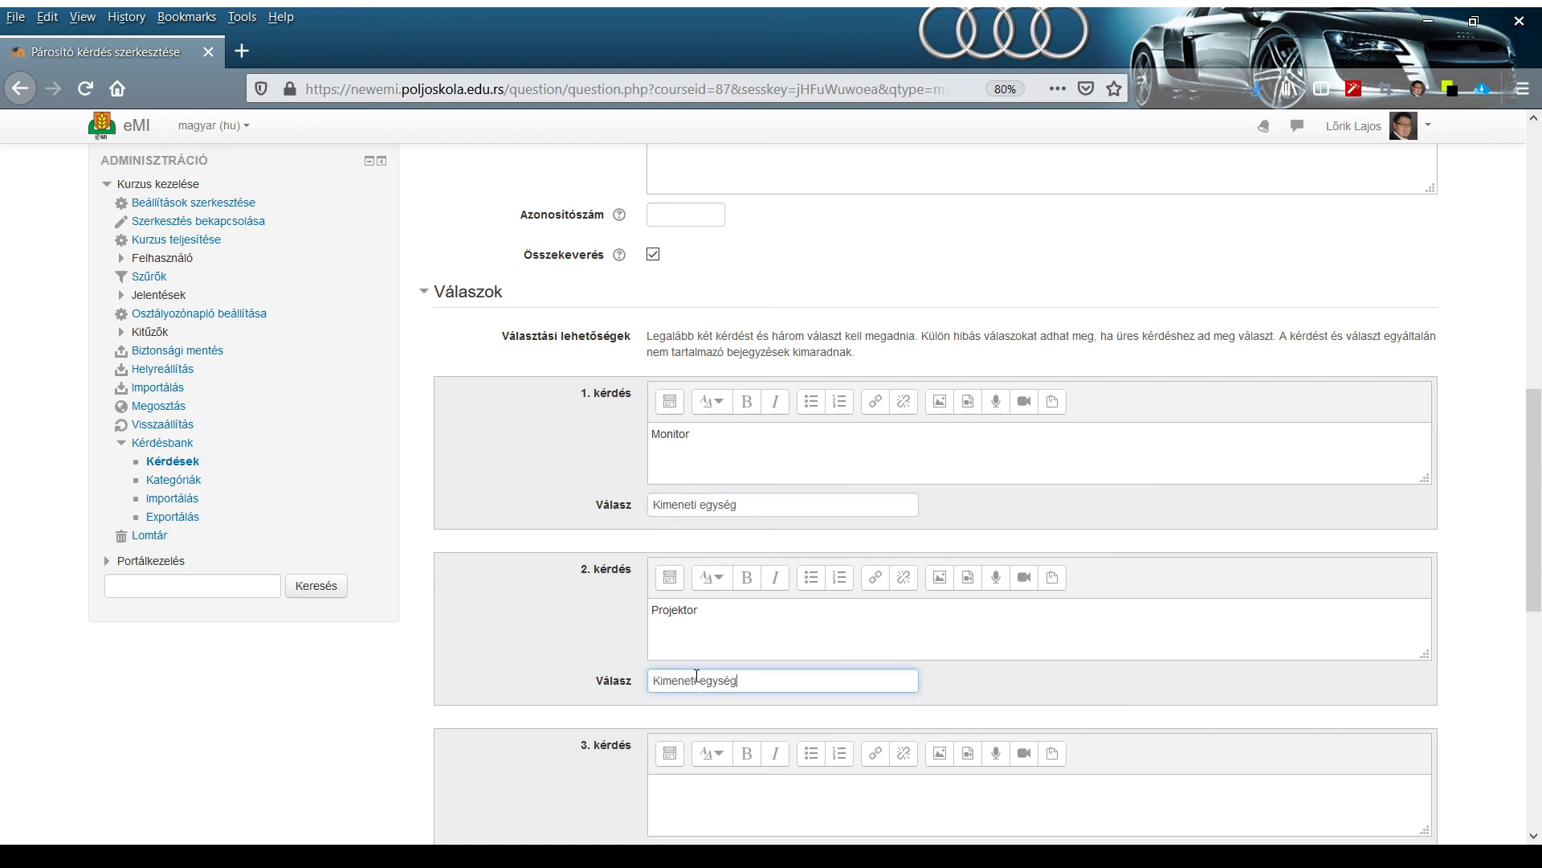
- Enter "RAM memória" as the third sub-question with the answer "Tároló egység"
{"action": "scroll", "coordinate": [701, 599], "scroll_direction": "down", "scroll_amount": 4}
{"action": "left_click", "coordinate": [717, 479]}
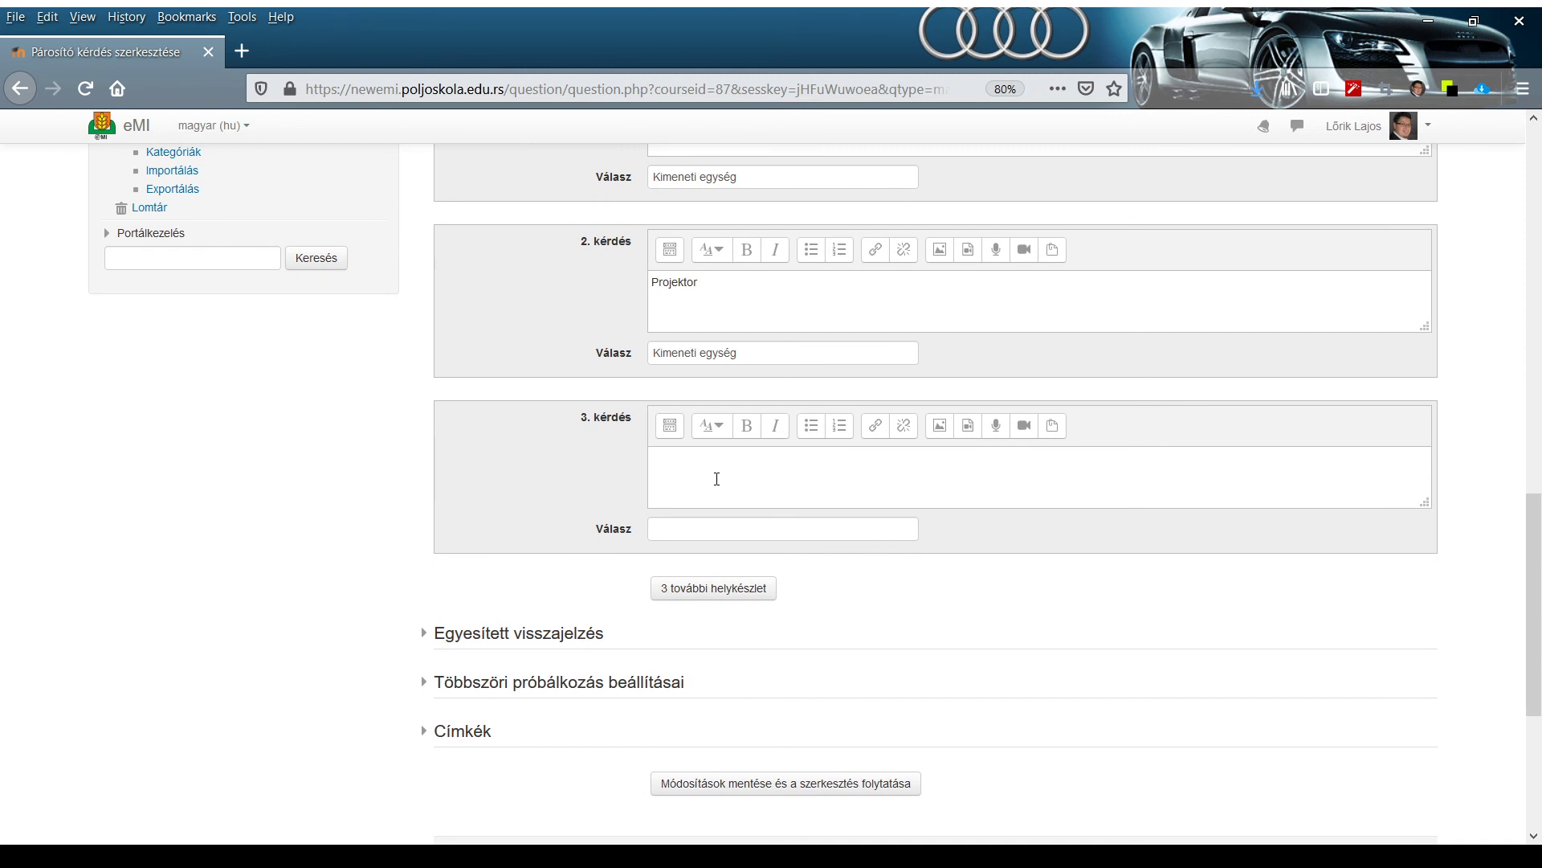
{"action": "type", "text": "RAM memória"}
{"action": "left_click", "coordinate": [721, 533]}
{"action": "type", "text": "T"}
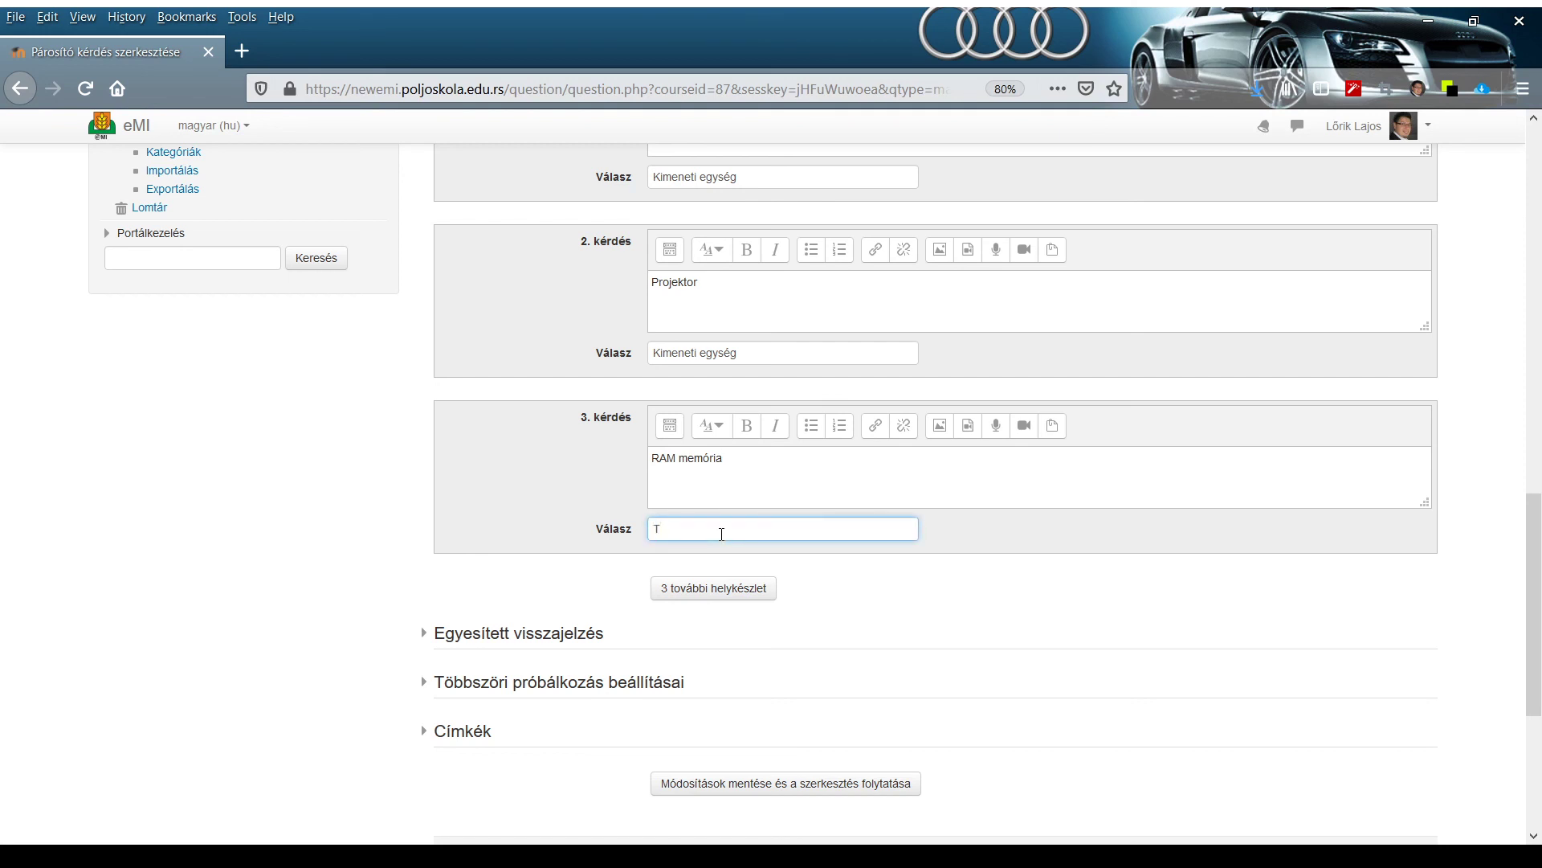
{"action": "type", "text": "ároló e"}
{"action": "type", "text": "gység"}
- Add three more sub-question blanks and fill the fourth with "Egér" and the answer "Bemeneti egység"
{"action": "left_click", "coordinate": [680, 598]}
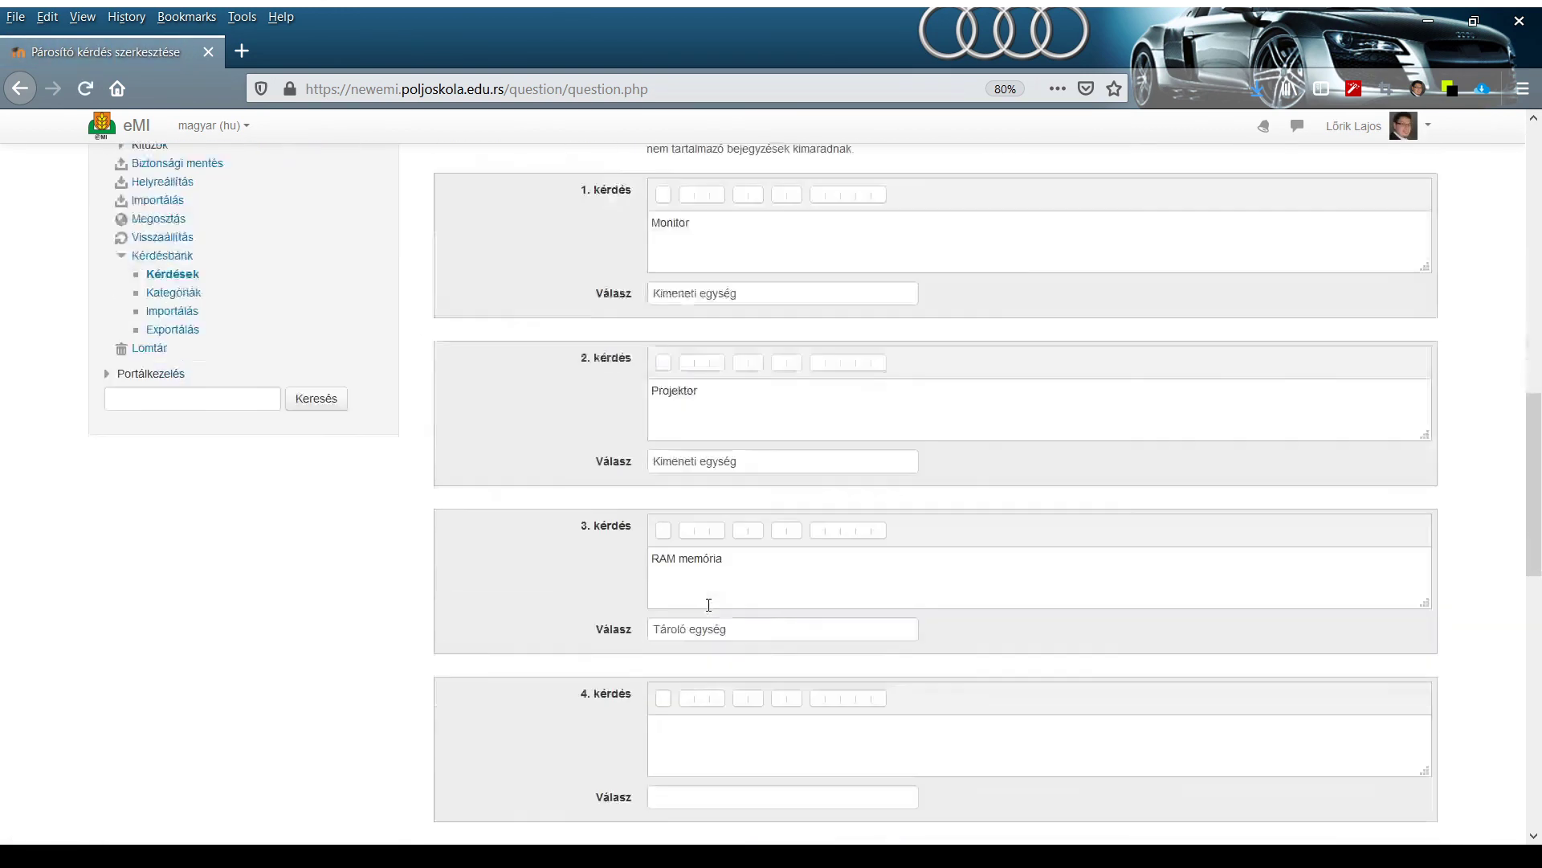
{"action": "scroll", "coordinate": [709, 605], "scroll_direction": "down", "scroll_amount": 4}
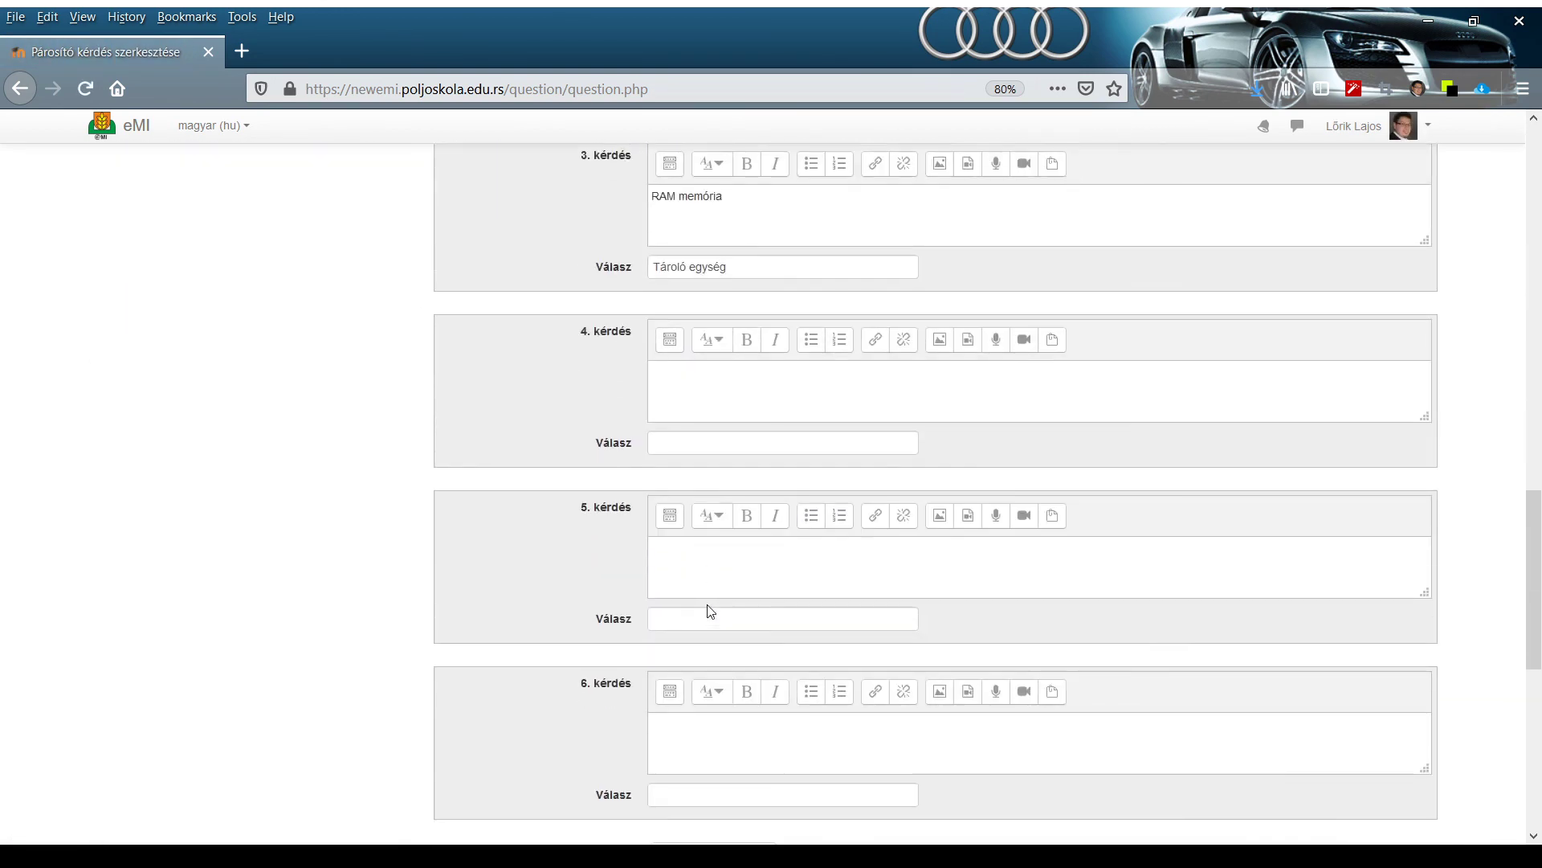
{"action": "left_click", "coordinate": [707, 387]}
{"action": "type", "text": "Egér"}
{"action": "left_click", "coordinate": [699, 438]}
{"action": "type", "text": "Beme"}
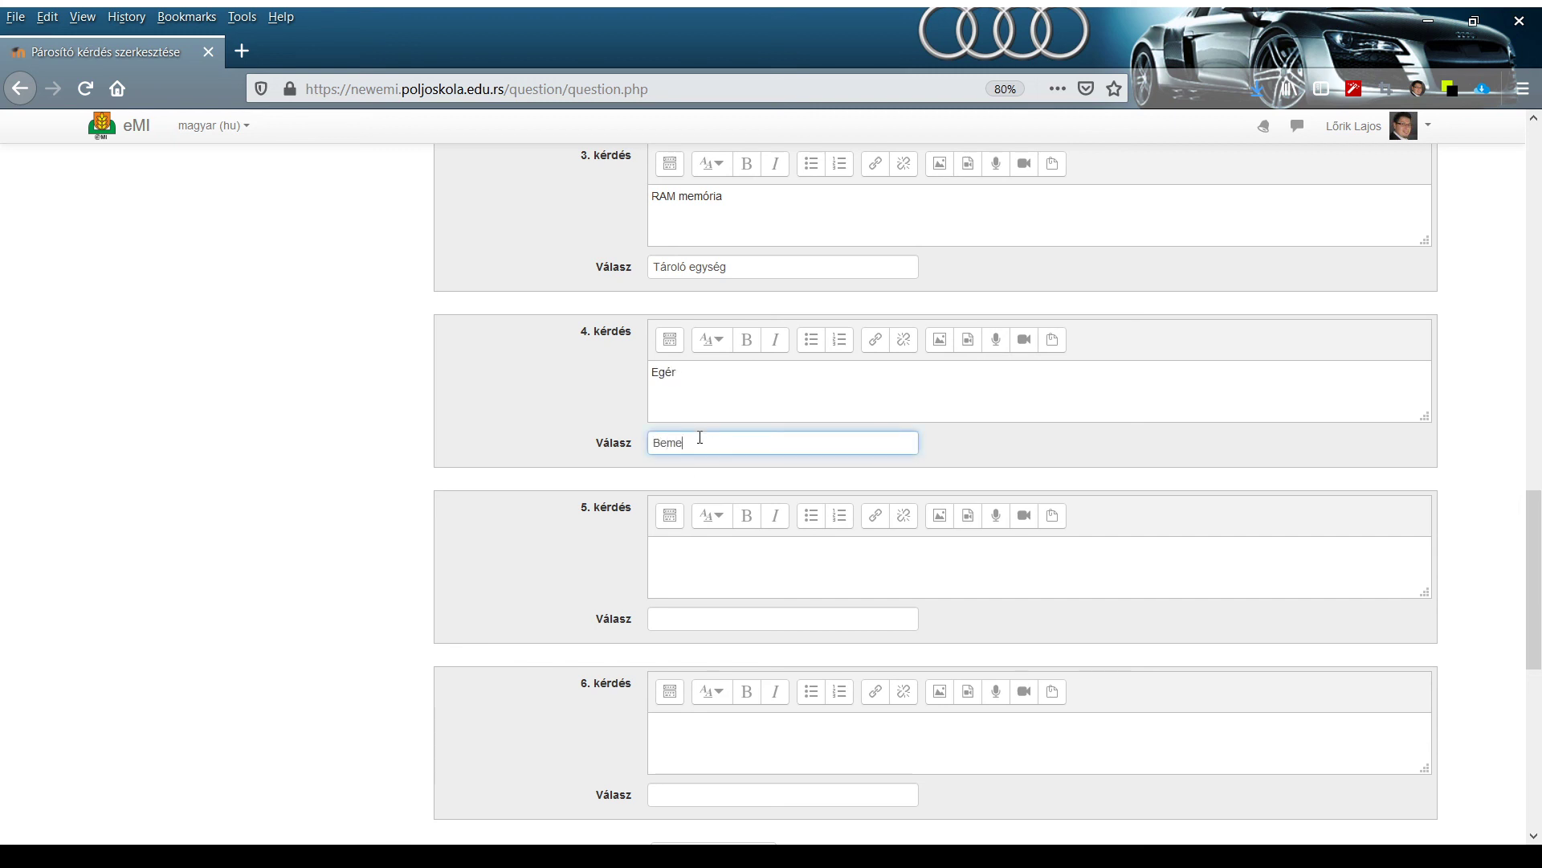
{"action": "type", "text": "net-egység"}
- Enter "CD/DVD" as the fifth sub-question with the answer "Tároló egység"
{"action": "left_click", "coordinate": [659, 548]}
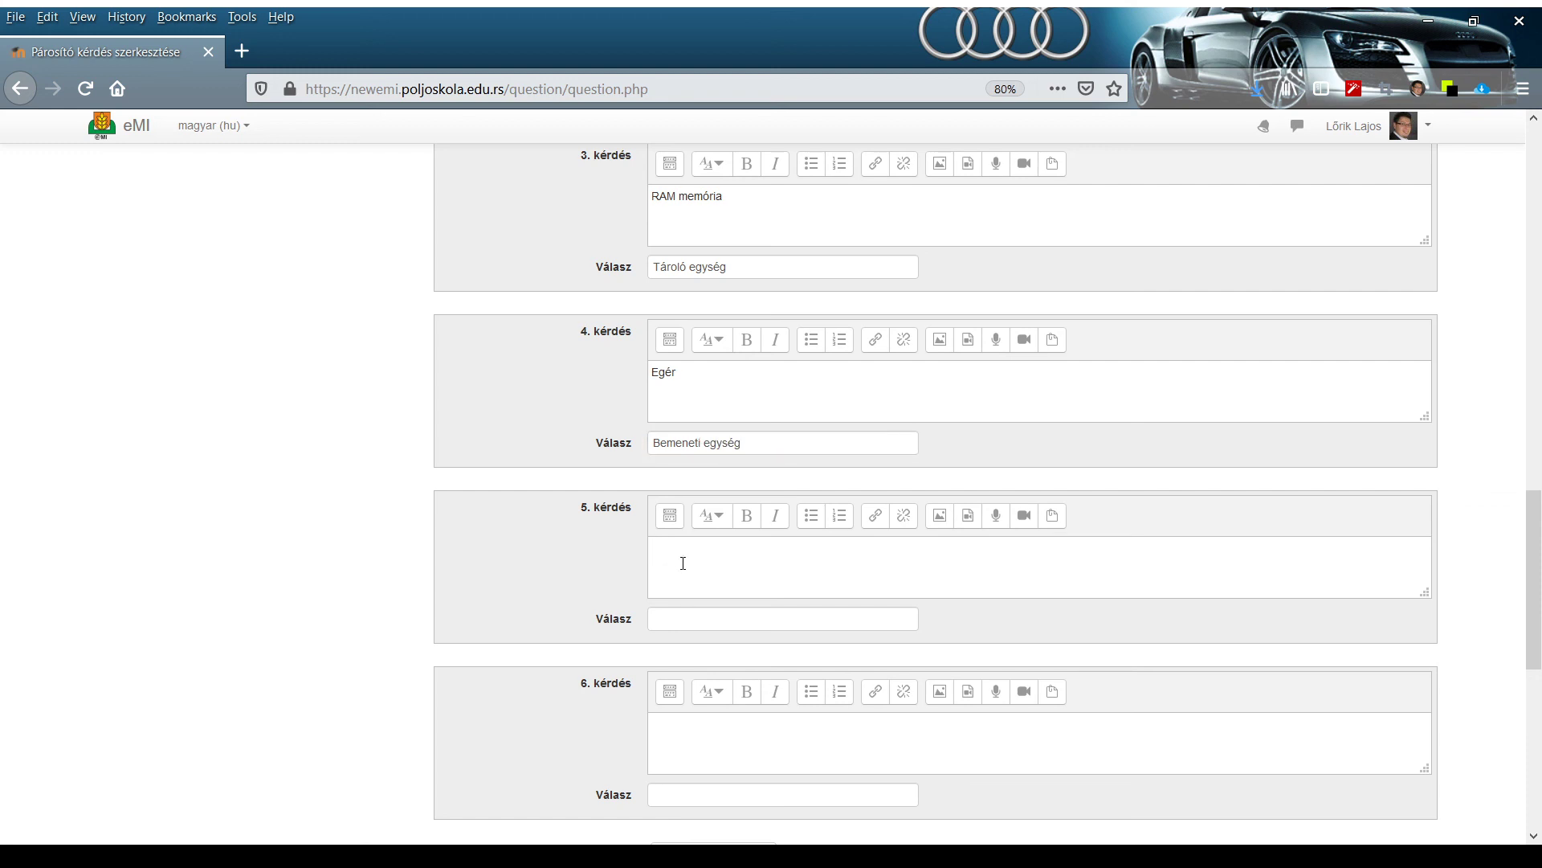
{"action": "type", "text": "CD/DVD"}
{"action": "left_click", "coordinate": [671, 617]}
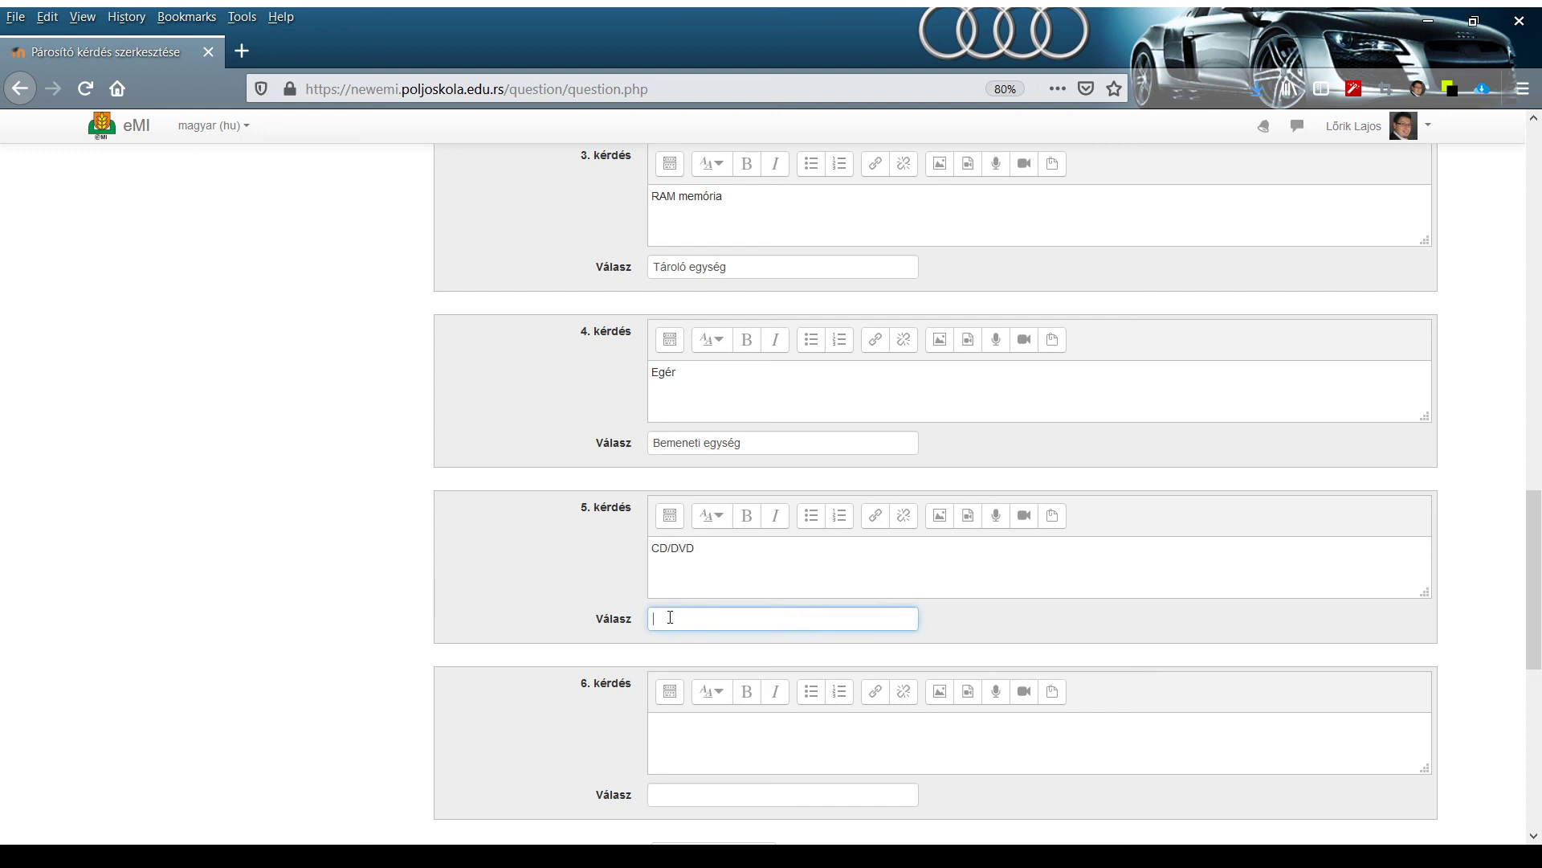
{"action": "type", "text": "Tároló egység"}
- Save the matching question's changes while keeping it open for editing, leaving the sixth sub-question blank
{"action": "scroll", "coordinate": [722, 608], "scroll_direction": "down", "scroll_amount": 1}
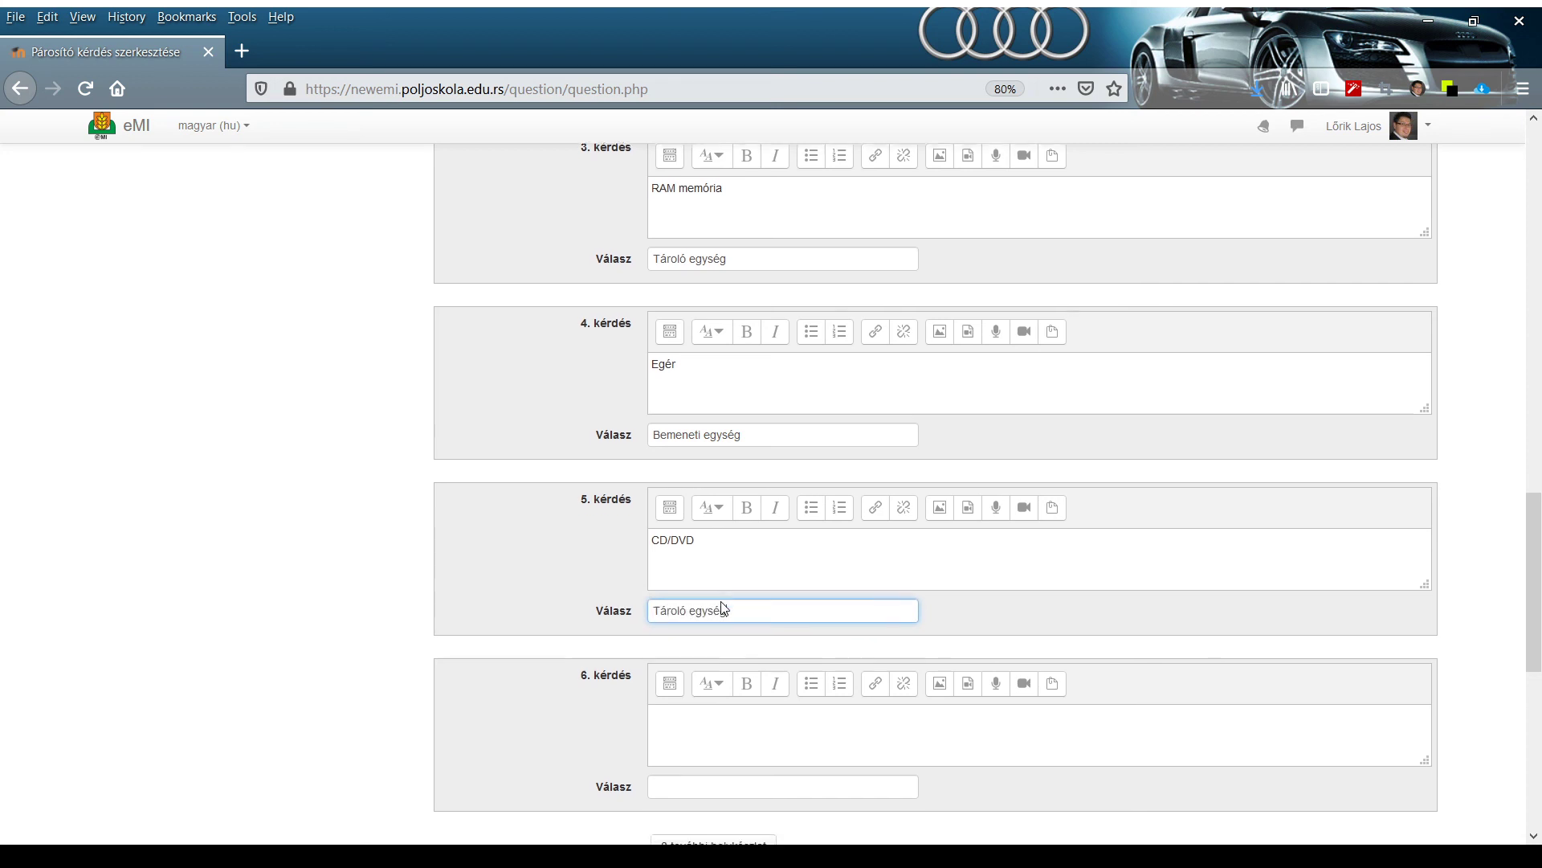
{"action": "scroll", "coordinate": [723, 608], "scroll_direction": "down", "scroll_amount": 3}
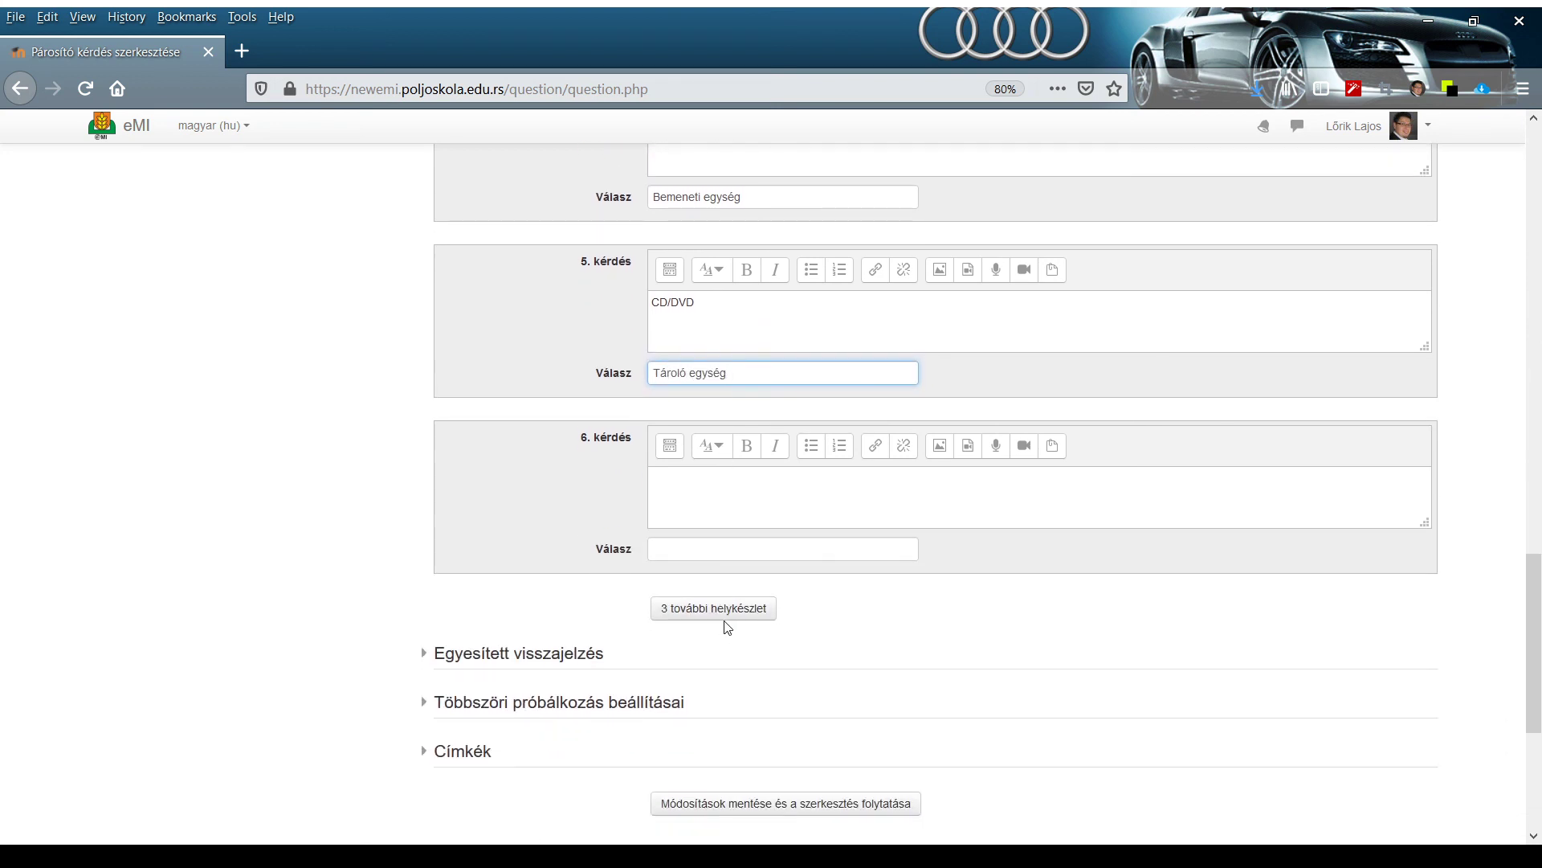
{"action": "left_click", "coordinate": [726, 802]}
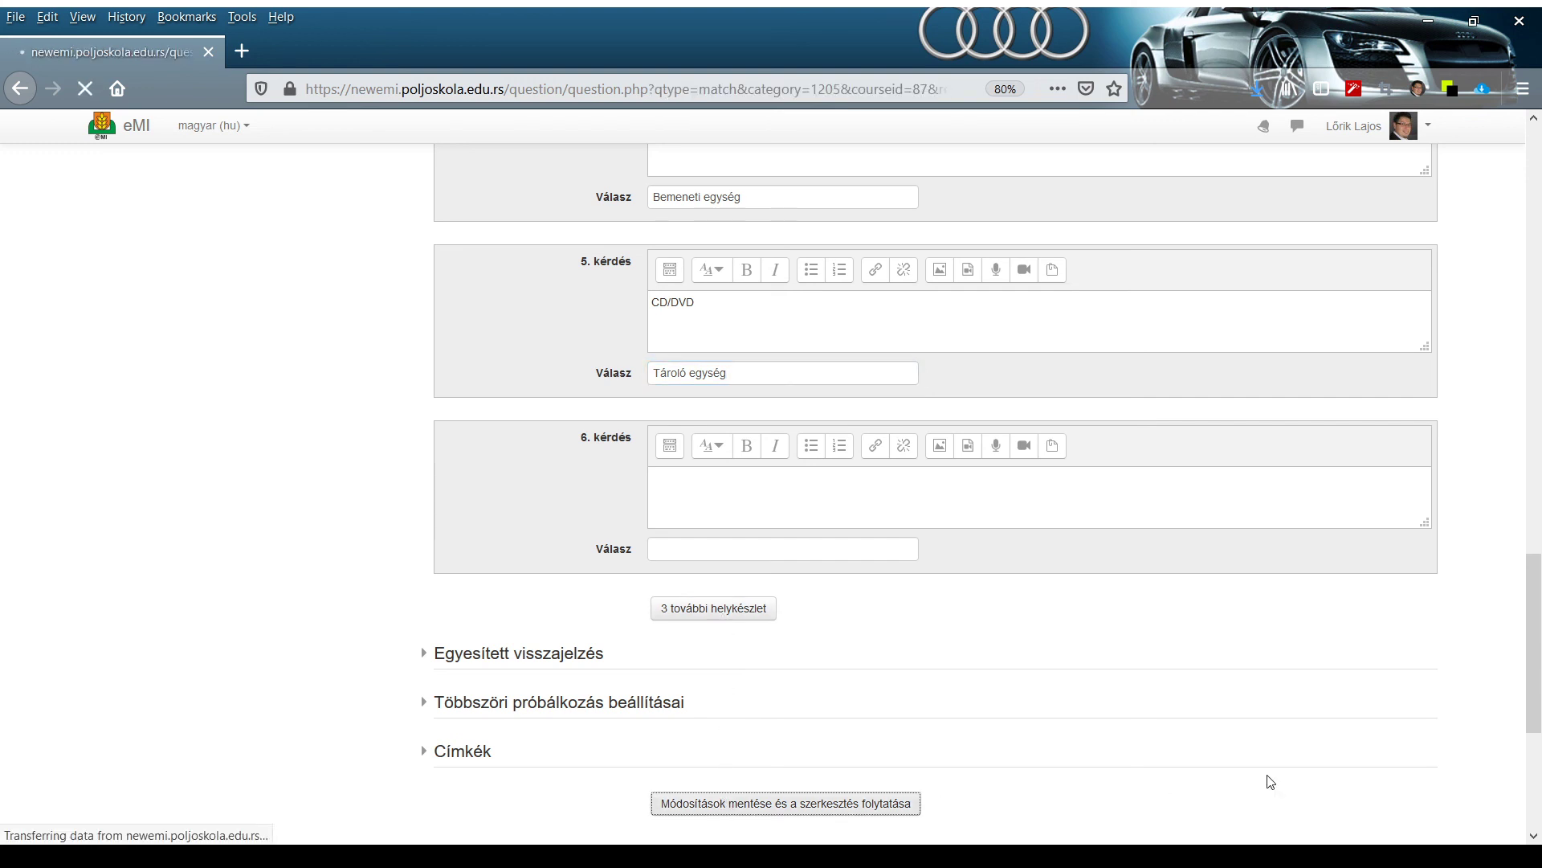
- Check the saved matching question's text and answer pairs, then save it and return to the question bank
{"action": "scroll", "coordinate": [1190, 630], "scroll_direction": "down", "scroll_amount": 10}
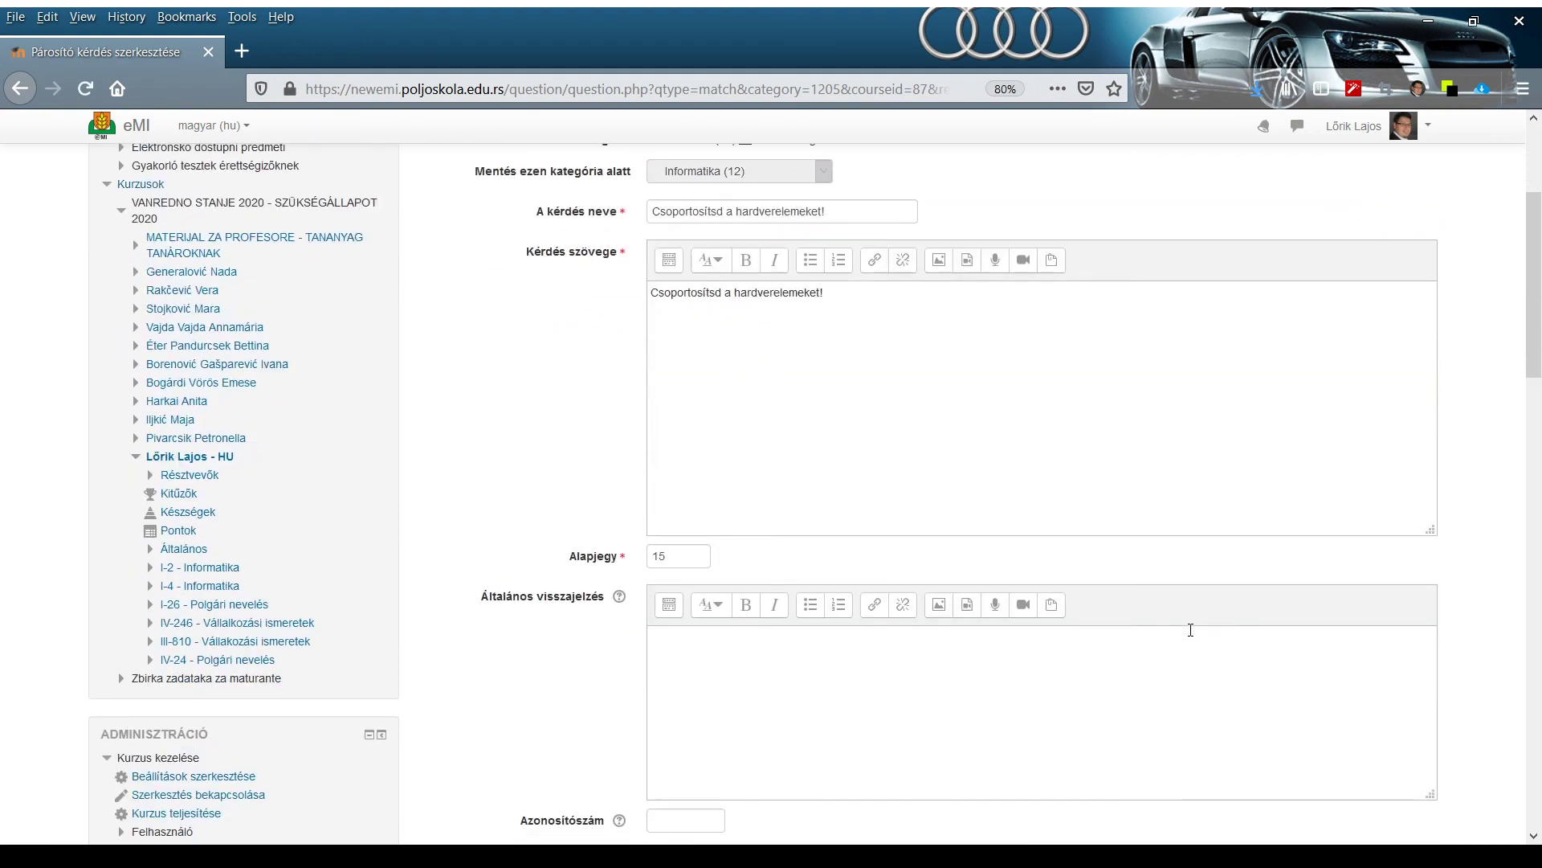
{"action": "scroll", "coordinate": [1192, 637], "scroll_direction": "down", "scroll_amount": 6}
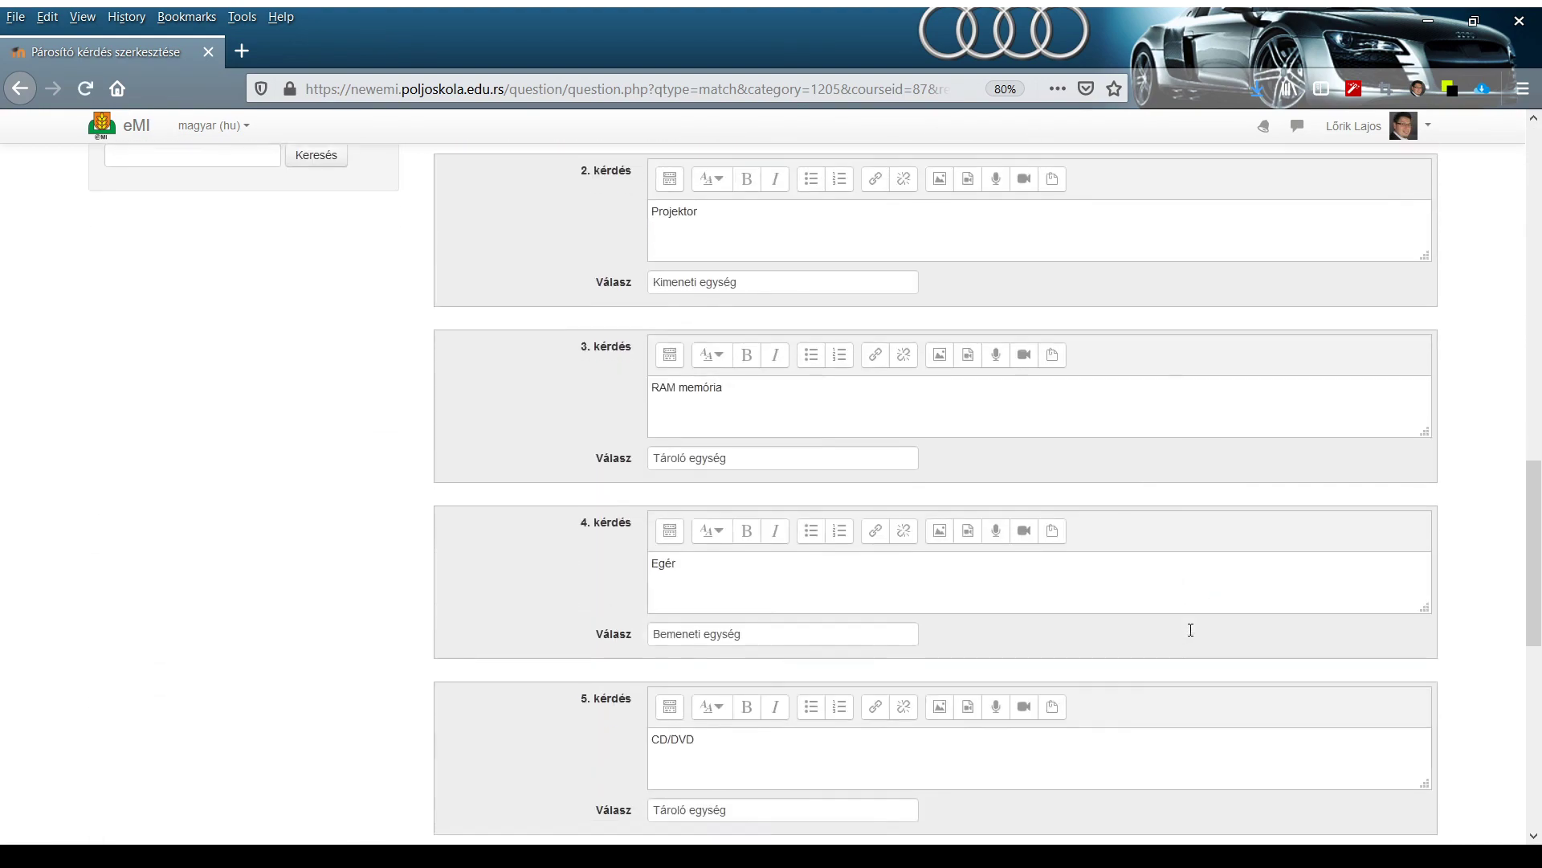
{"action": "scroll", "coordinate": [1192, 636], "scroll_direction": "up", "scroll_amount": 9}
{"action": "scroll", "coordinate": [1192, 636], "scroll_direction": "up", "scroll_amount": 10}
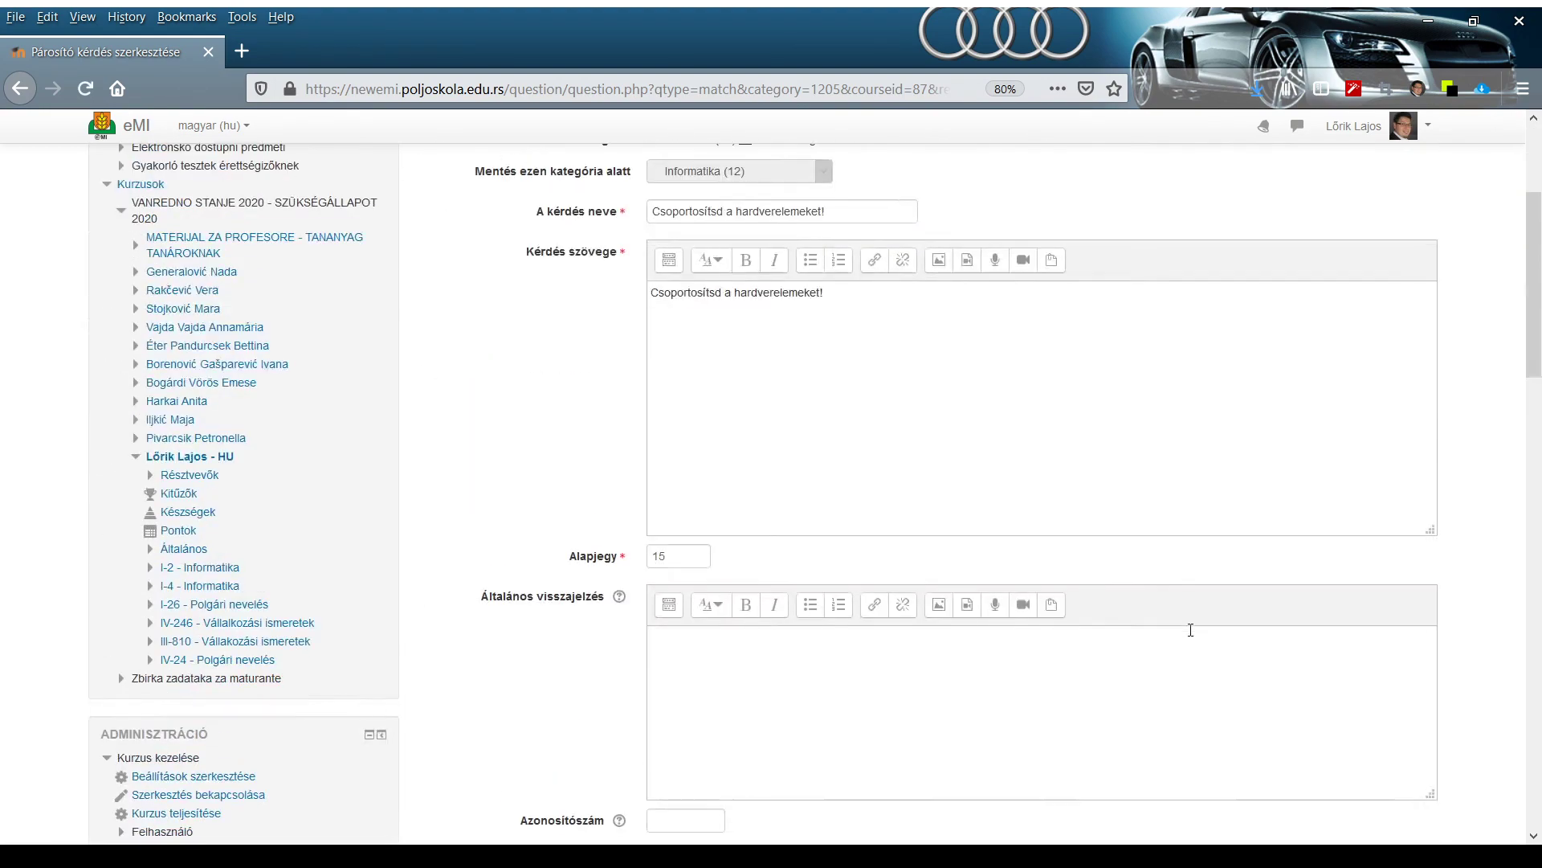
{"action": "scroll", "coordinate": [1191, 630], "scroll_direction": "down", "scroll_amount": 20}
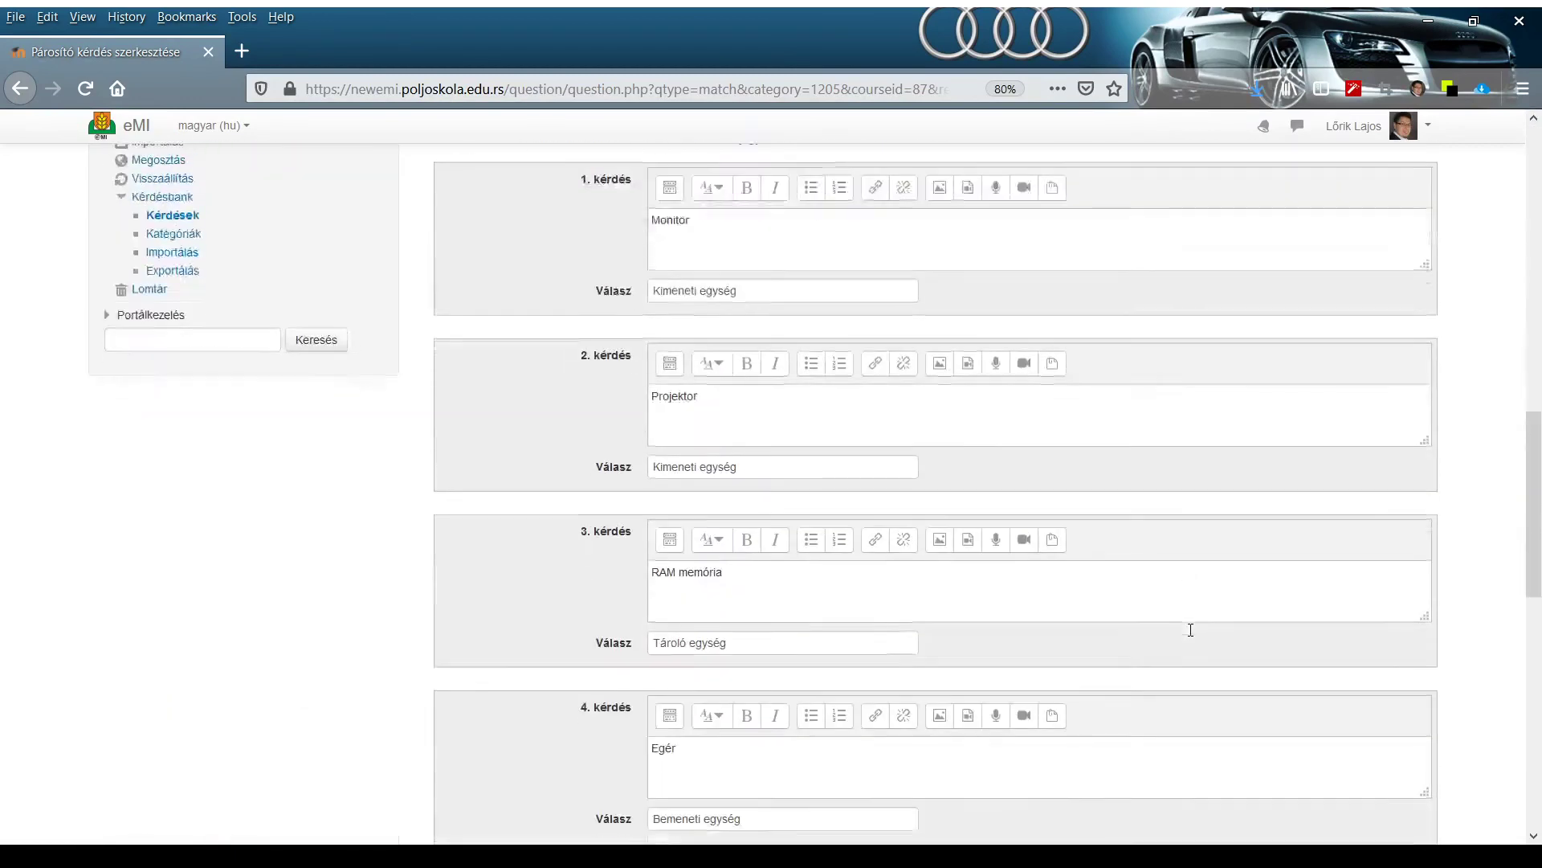
{"action": "scroll", "coordinate": [1192, 636], "scroll_direction": "down", "scroll_amount": 2}
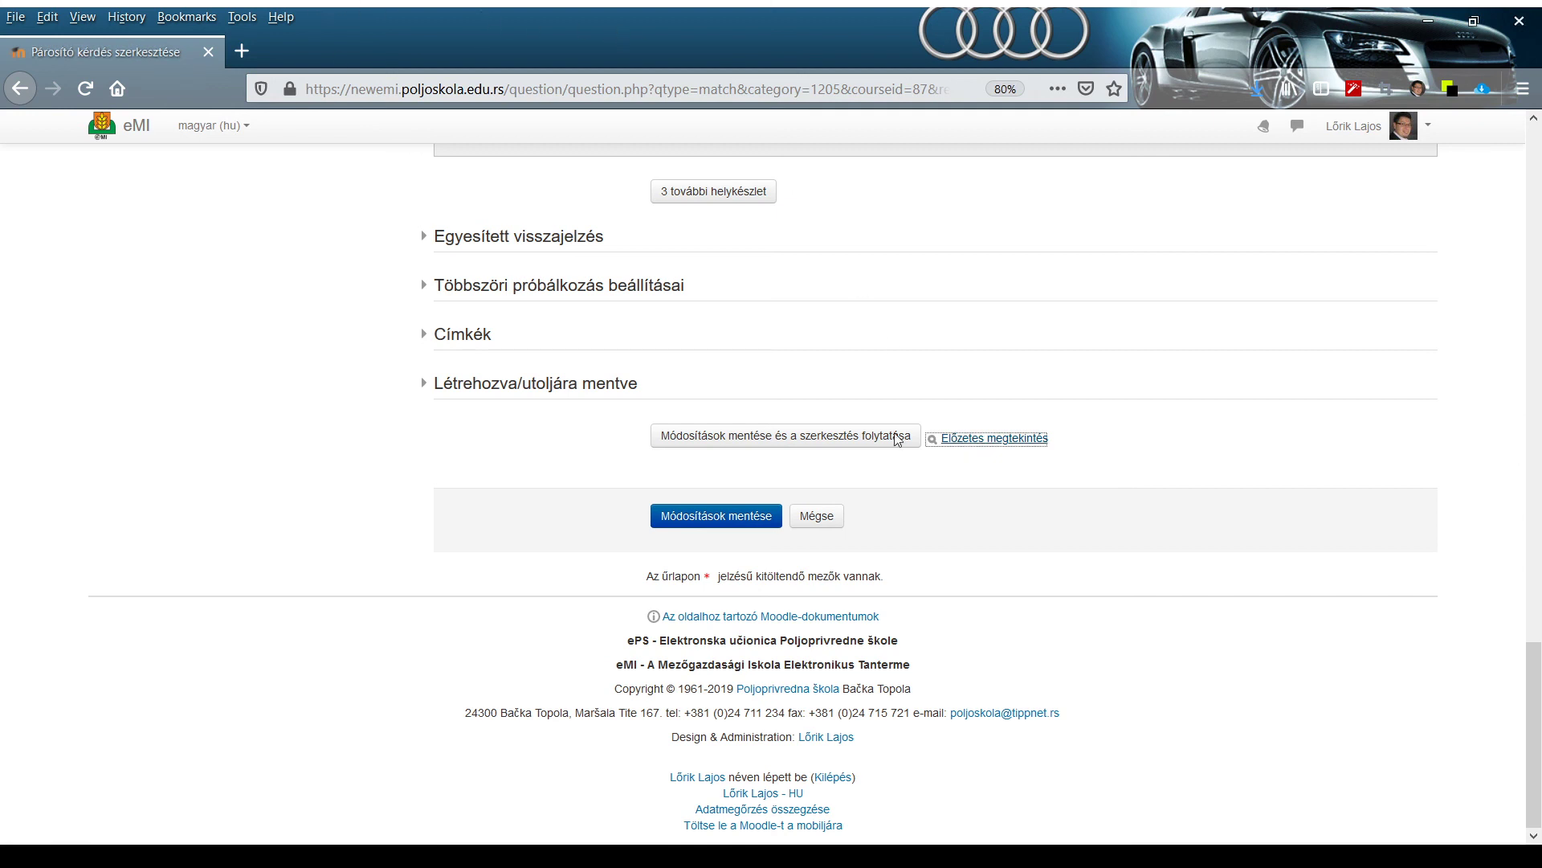
{"action": "left_click", "coordinate": [706, 521]}
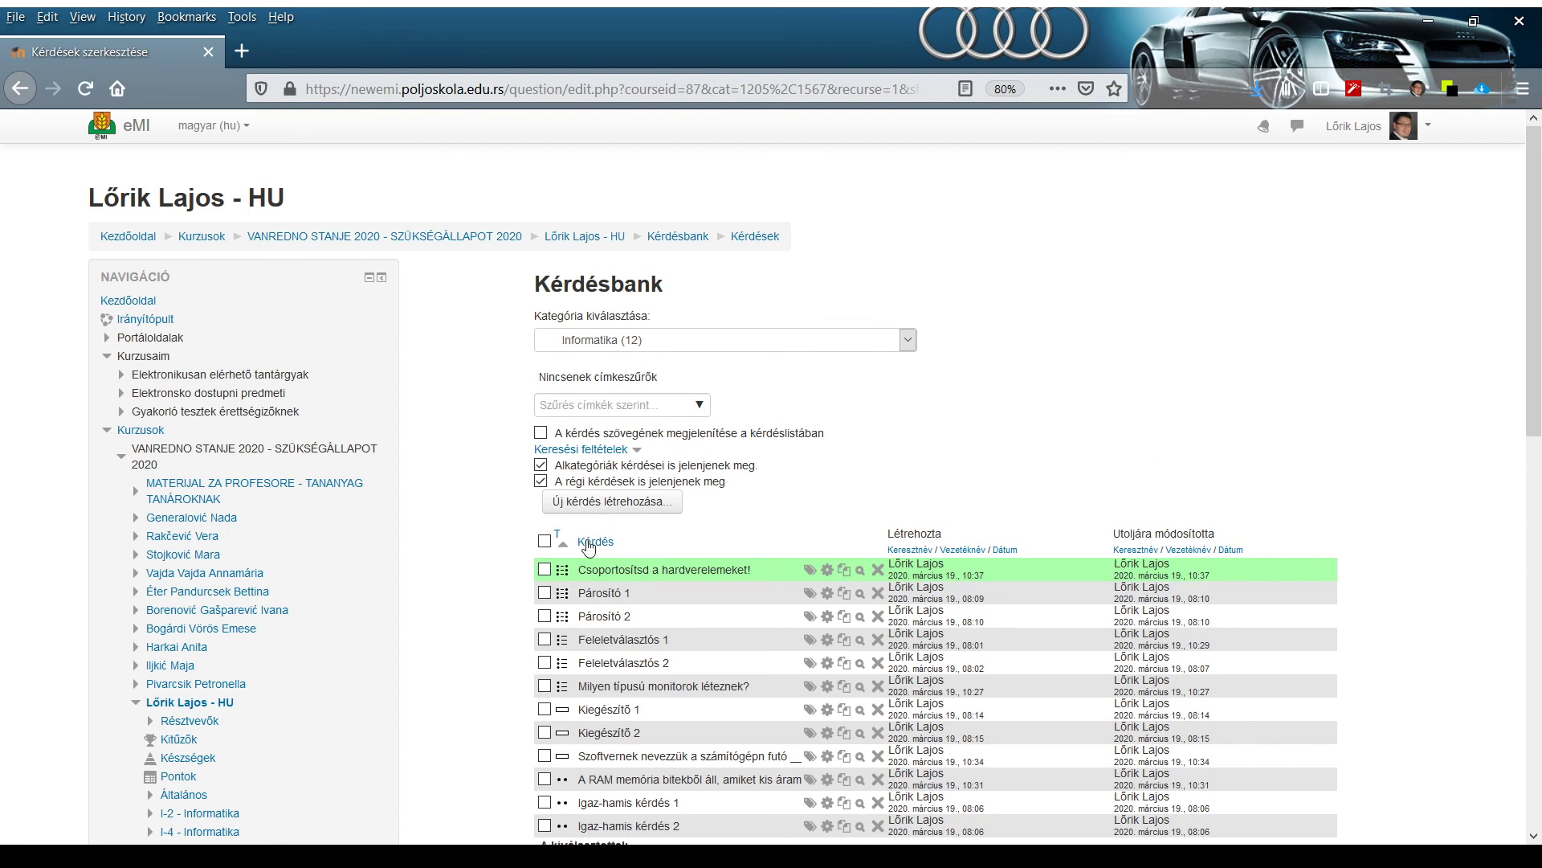
{"action": "scroll", "coordinate": [1173, 433], "scroll_direction": "down", "scroll_amount": 3}
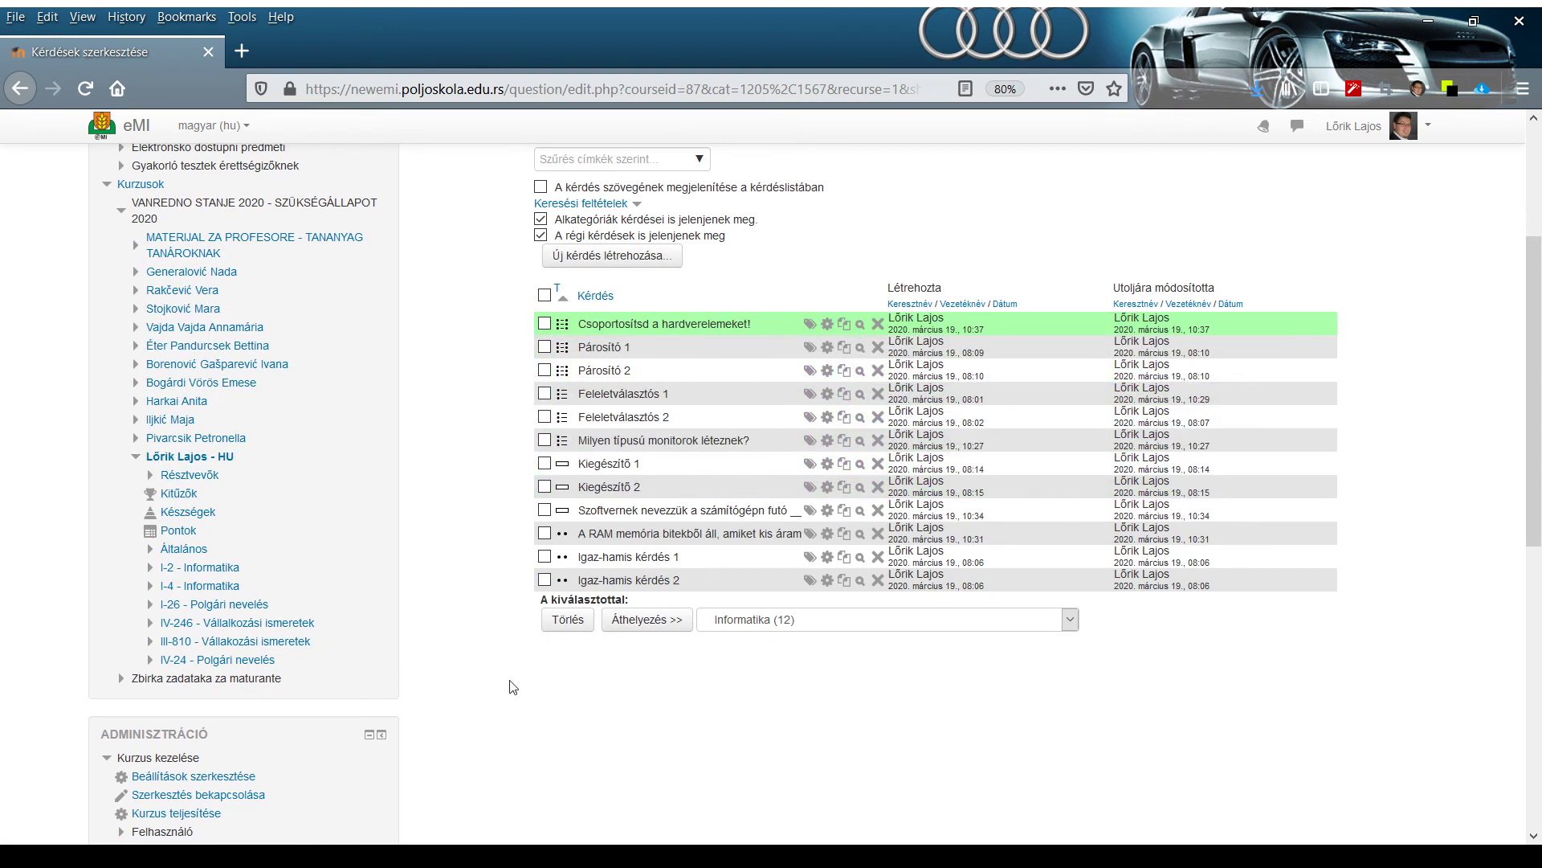
{"action": "scroll", "coordinate": [531, 655], "scroll_direction": "up", "scroll_amount": 2}
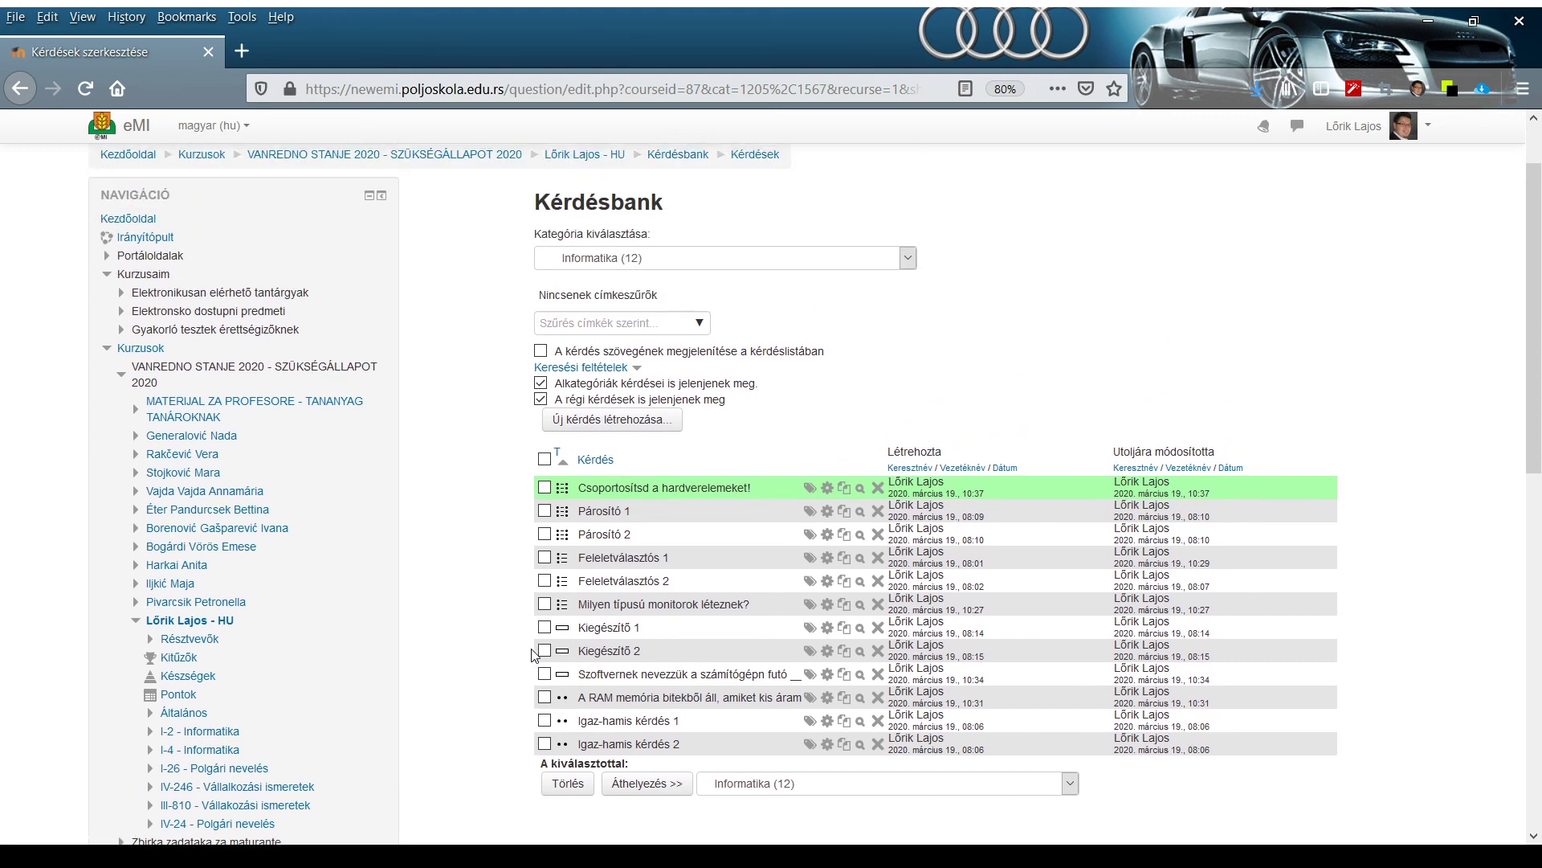
{"action": "scroll", "coordinate": [531, 655], "scroll_direction": "down", "scroll_amount": 1}
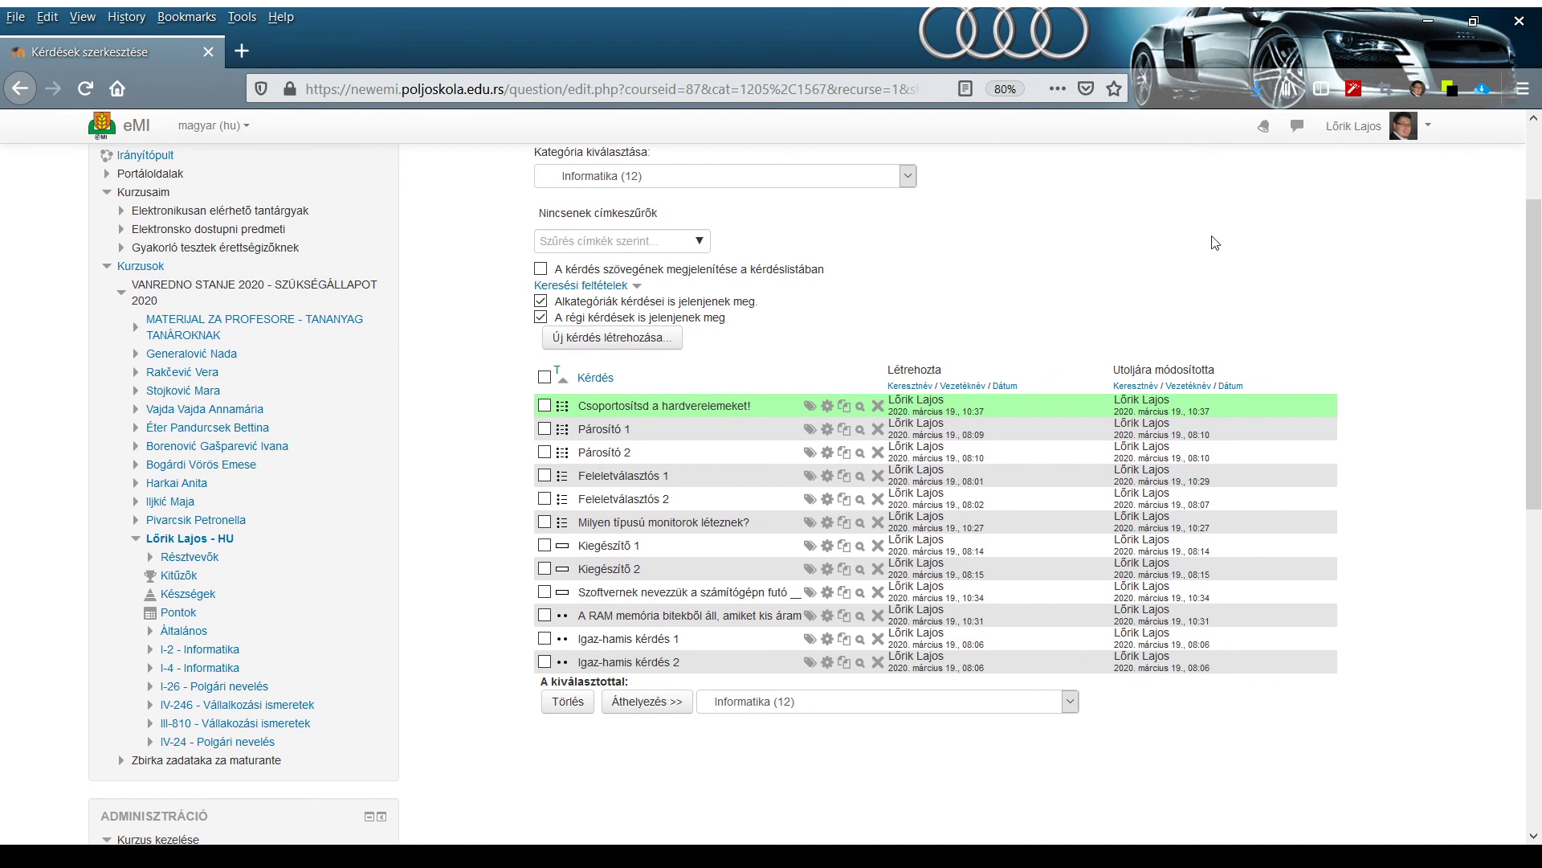